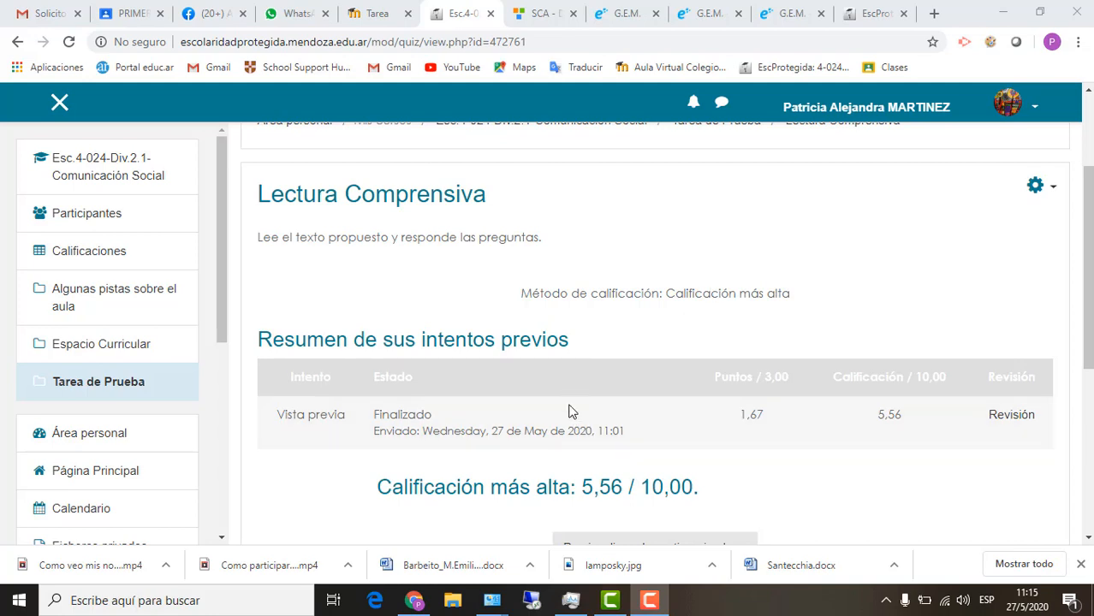
Preview the Lectura Comprensiva quiz and examine its multiple-choice, true/false and date-matching questions through to the end of the page.
scroll(556, 430, "down", 1)
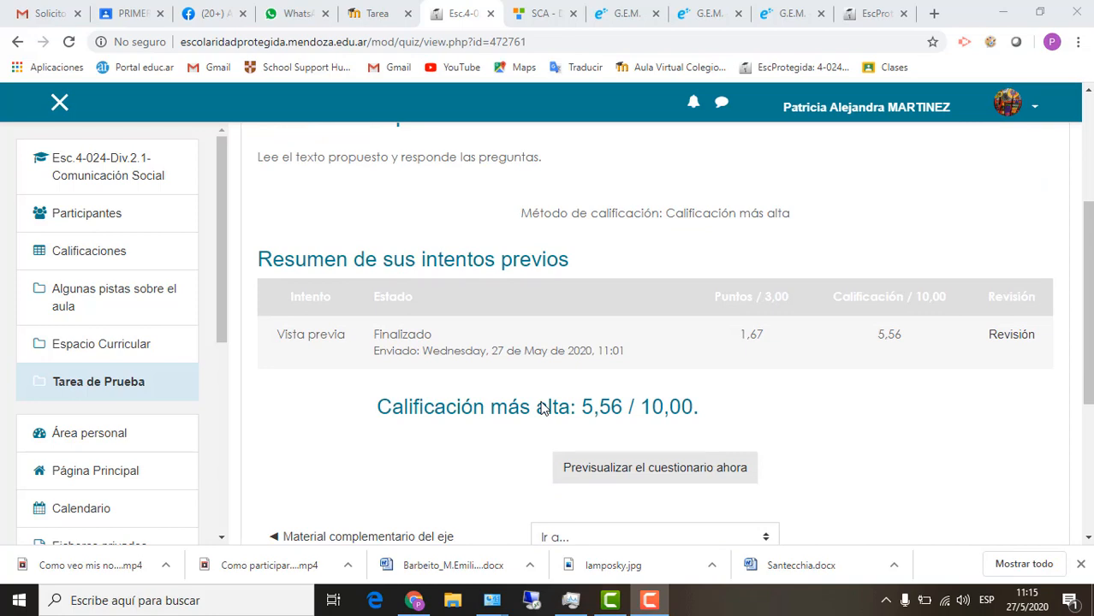
left_click(613, 469)
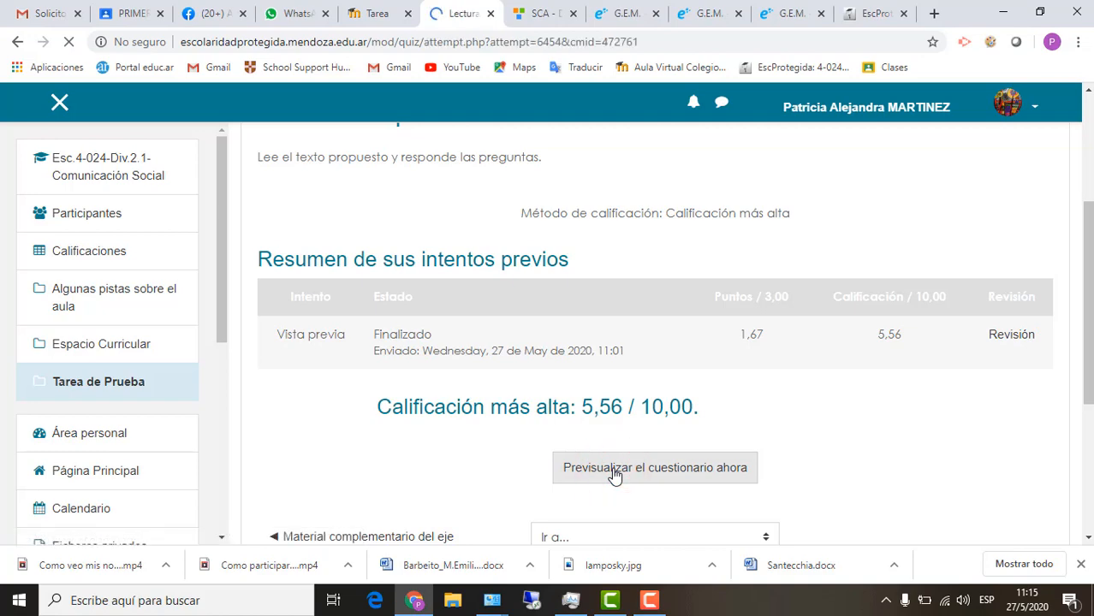
scroll(576, 396, "down", 1)
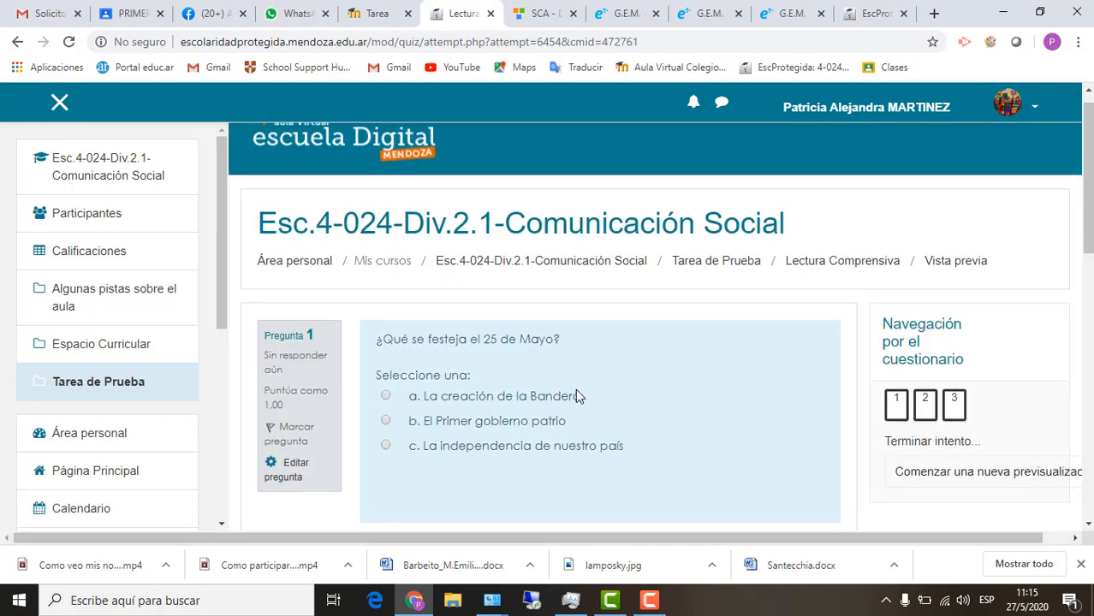
scroll(576, 394, "down", 2)
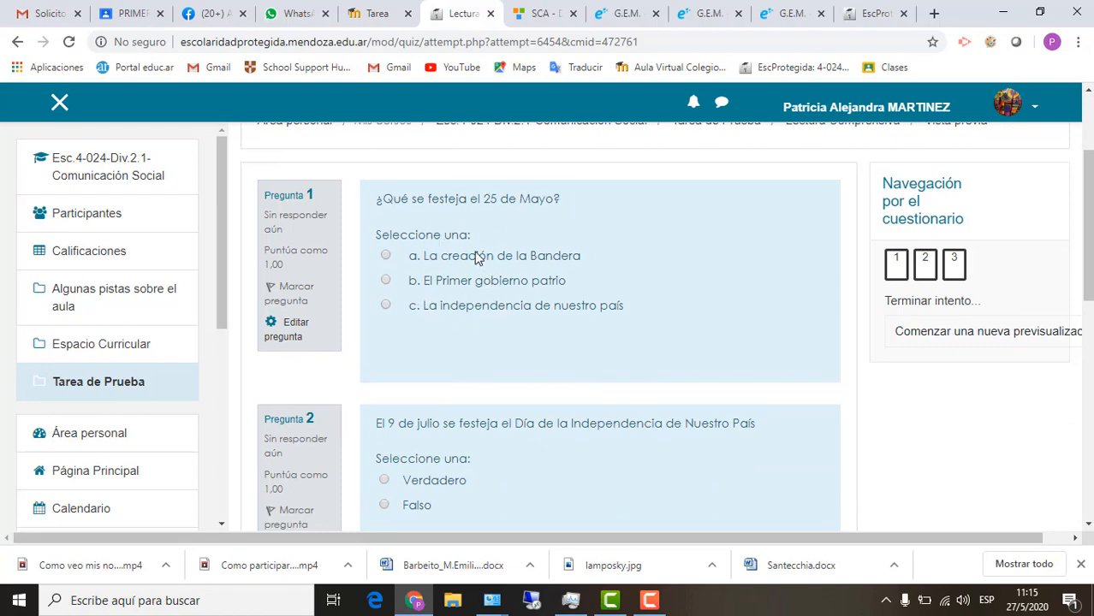
scroll(459, 319, "down", 1)
scroll(459, 314, "down", 1)
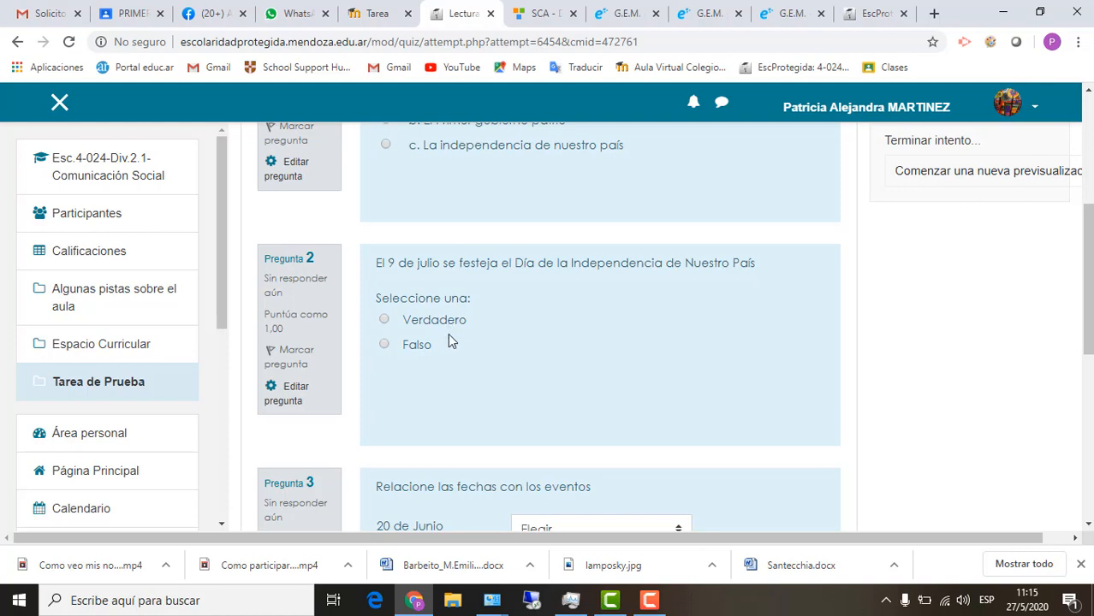
scroll(447, 368, "down", 1)
scroll(454, 420, "down", 2)
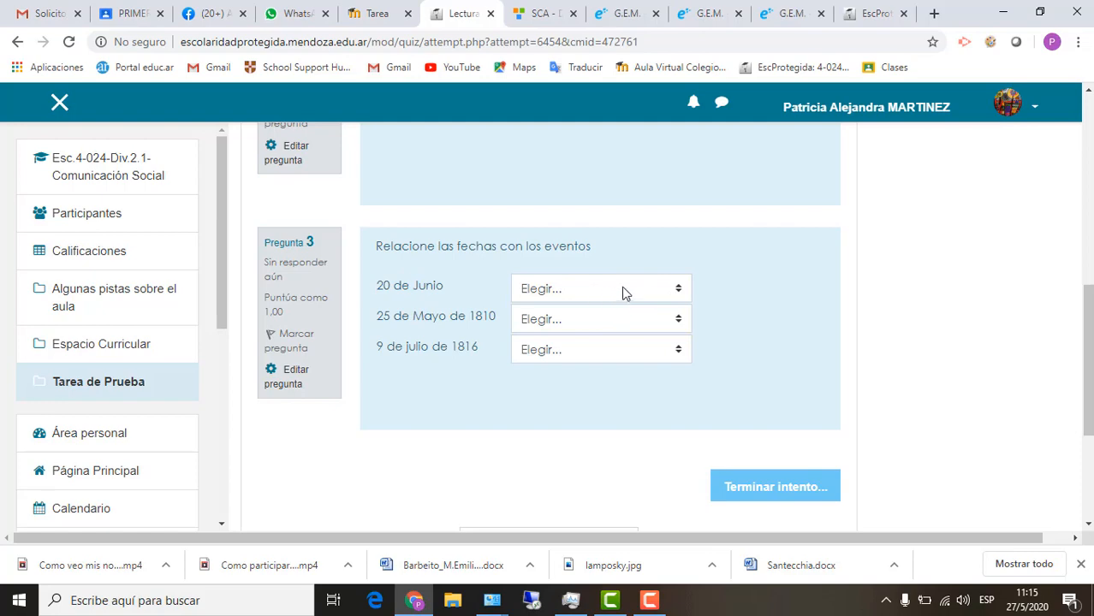
scroll(607, 317, "down", 3)
scroll(599, 327, "up", 1)
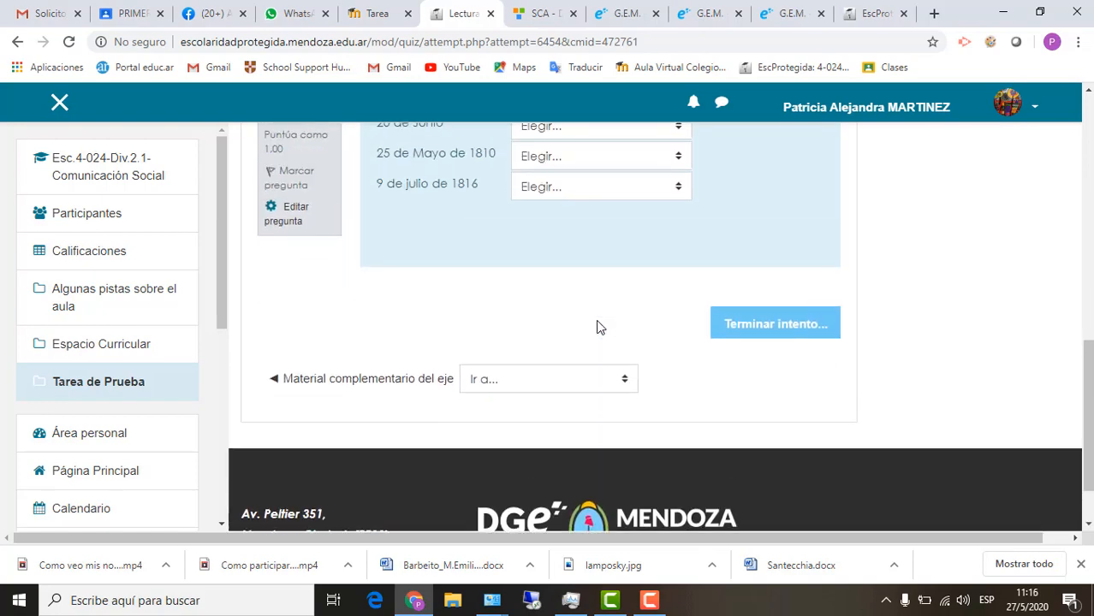
scroll(600, 327, "up", 10)
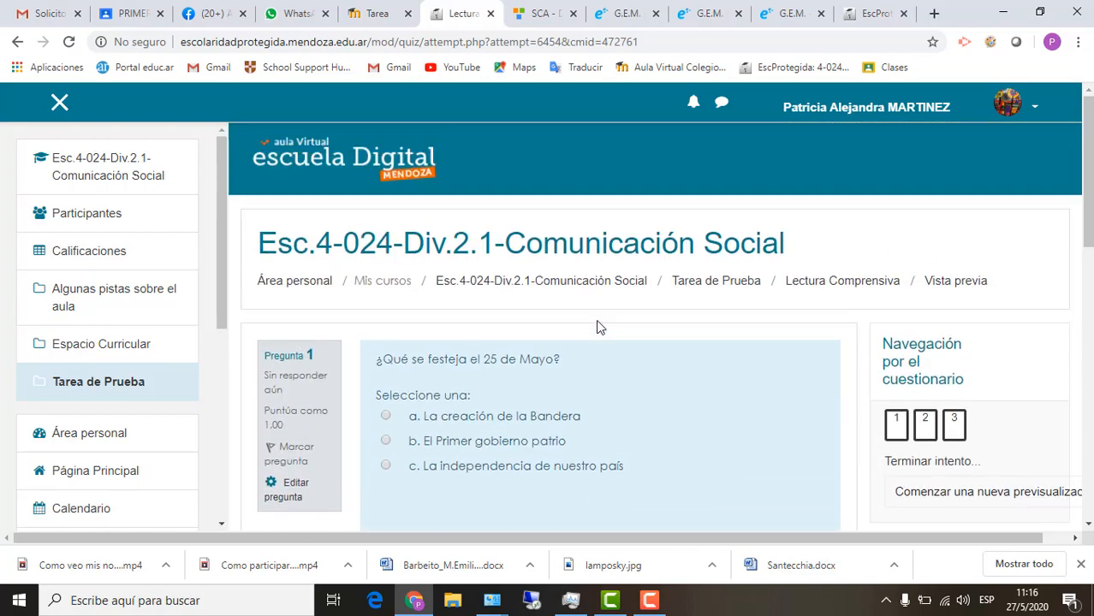
Return to the Tarea de Prueba section and add a new Cuestionario activity to it.
left_click(738, 284)
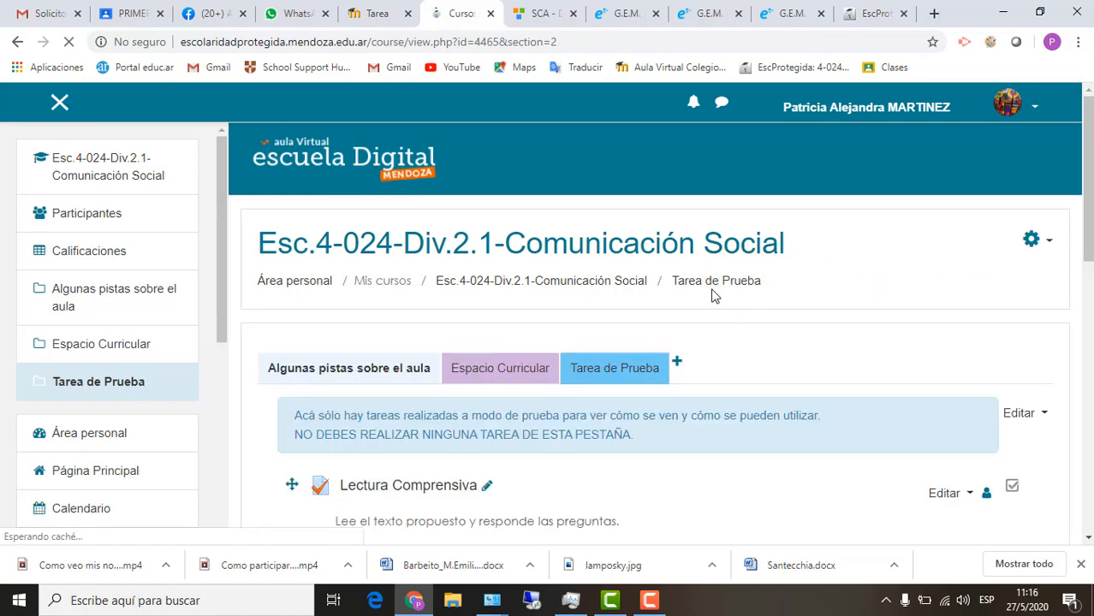
scroll(739, 353, "down", 3)
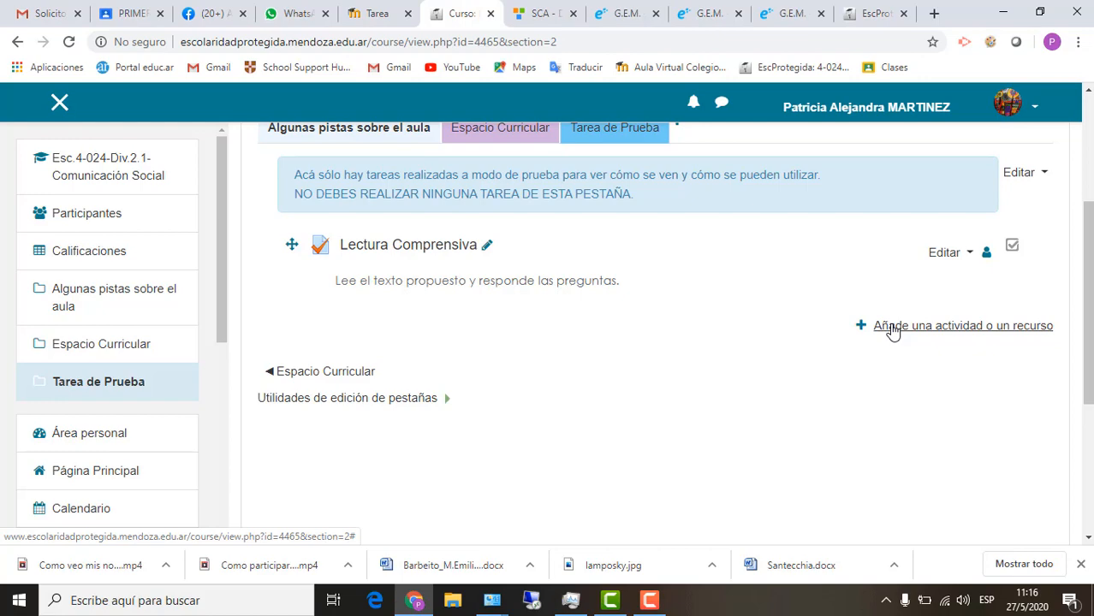
left_click(910, 332)
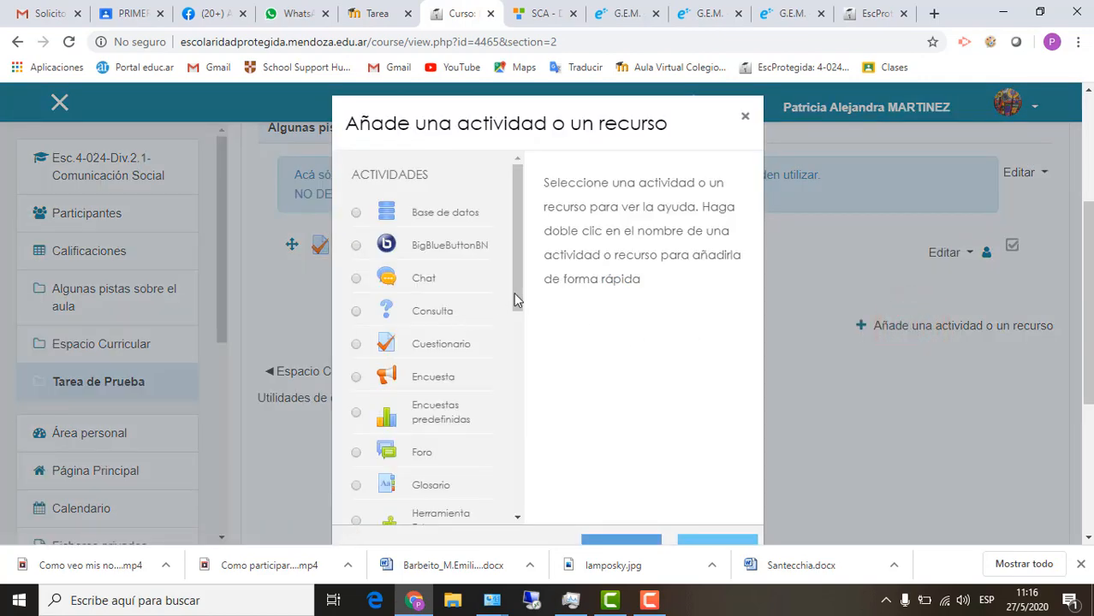
left_click_drag(517, 289, 533, 344)
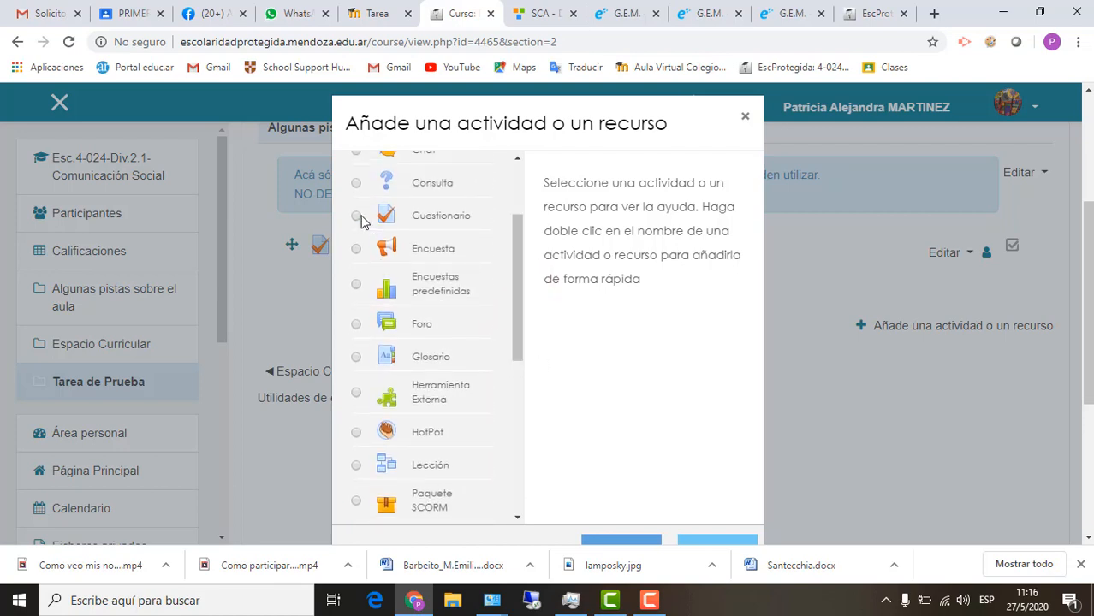
left_click(359, 219)
left_click(628, 536)
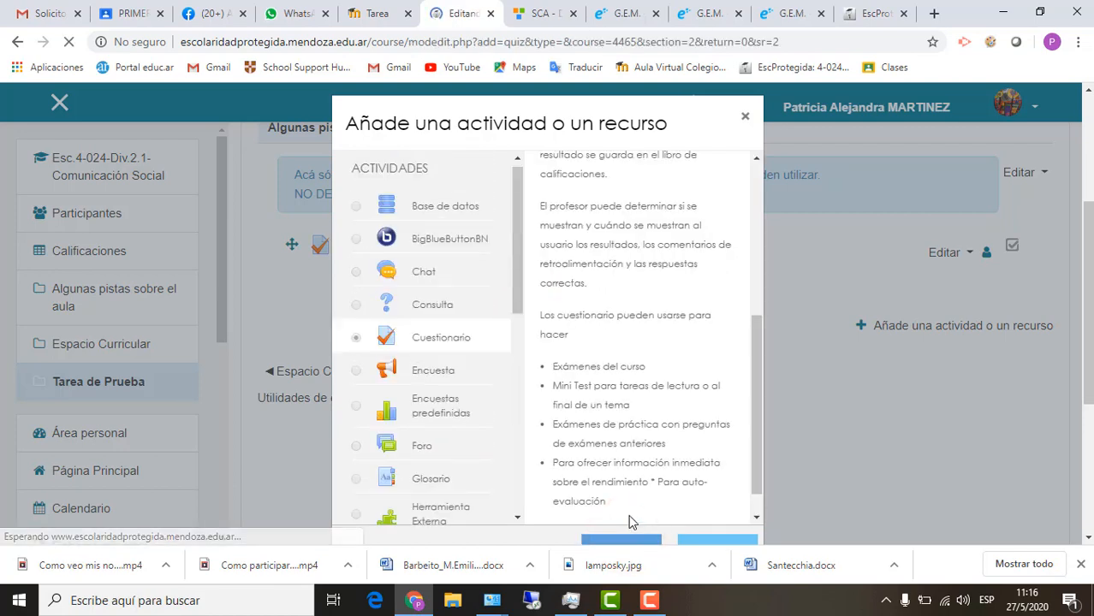
Name the new quiz "cuestionario" and enter "responde las siguientes preguntas" as its description.
scroll(611, 408, "down", 2)
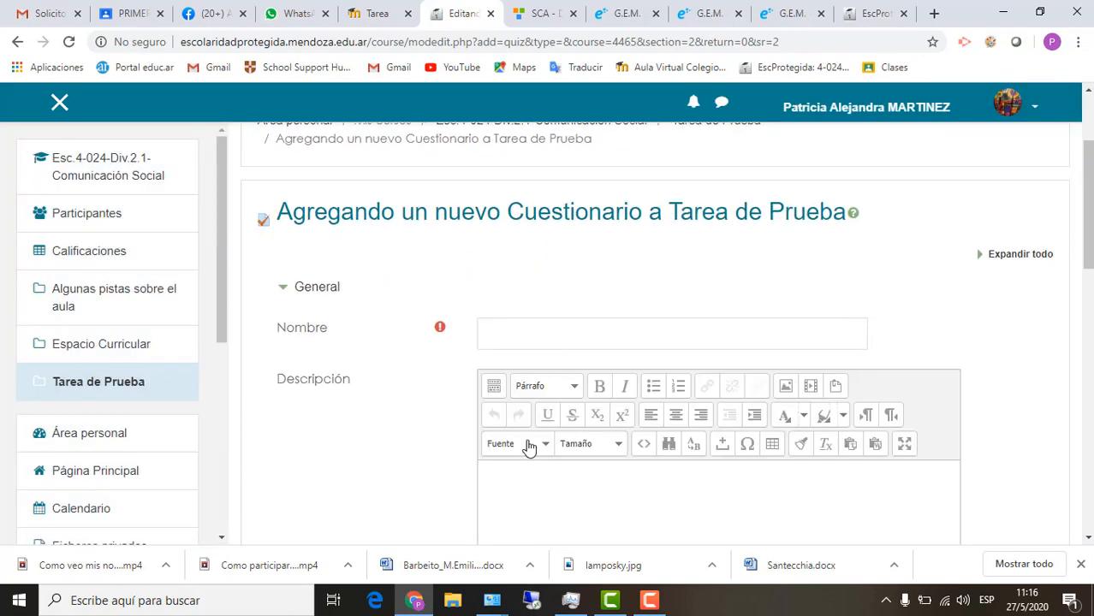
left_click(503, 331)
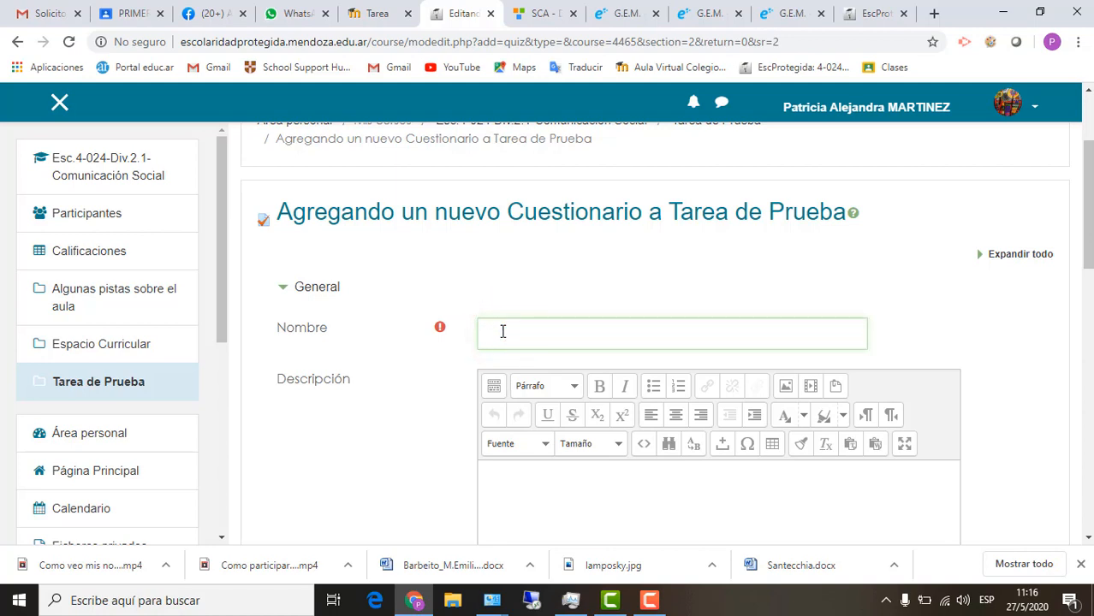
type("cuestionario")
scroll(504, 442, "down", 1)
left_click(523, 411)
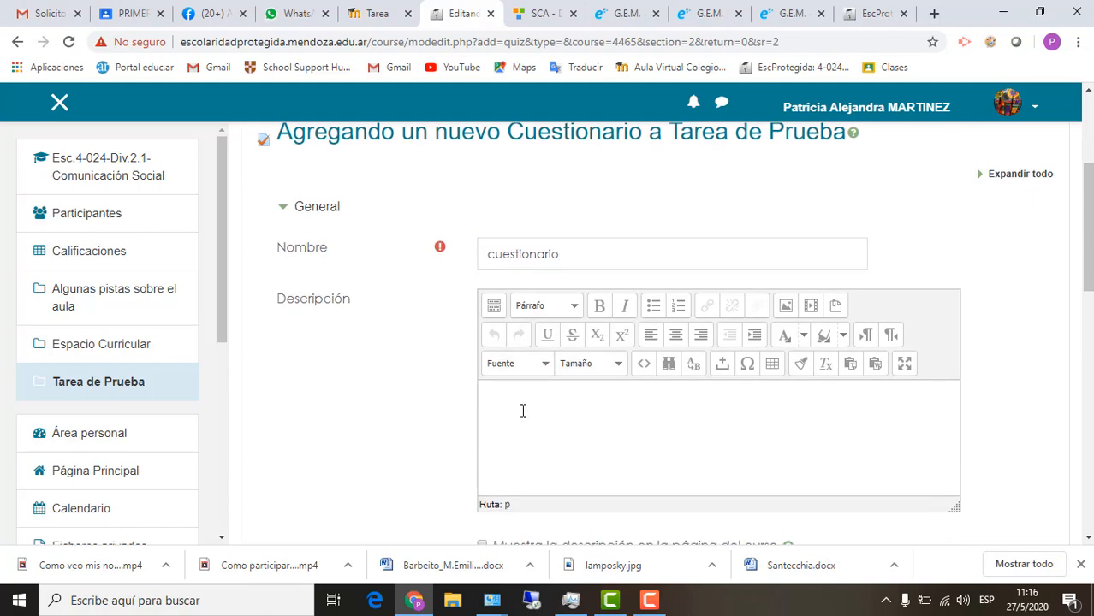
type("res")
type("ponde las siguientes preguntas")
Expand the Temporalización settings and review the opening, closing and time limit fields and the choices for when time runs out.
scroll(355, 450, "down", 2)
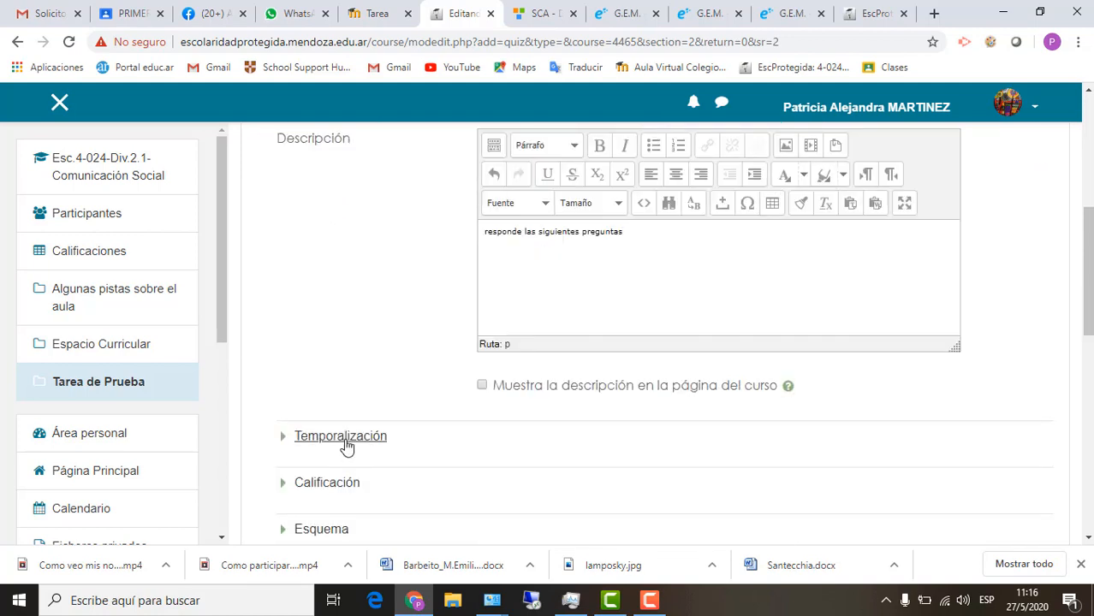
left_click(285, 438)
scroll(291, 428, "down", 2)
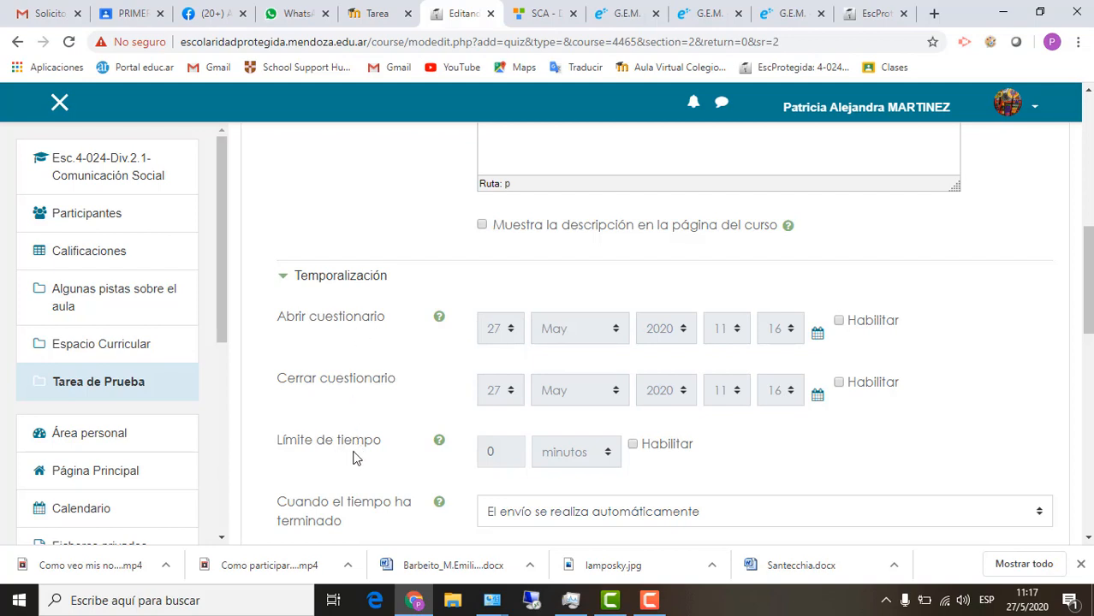
scroll(548, 466, "down", 1)
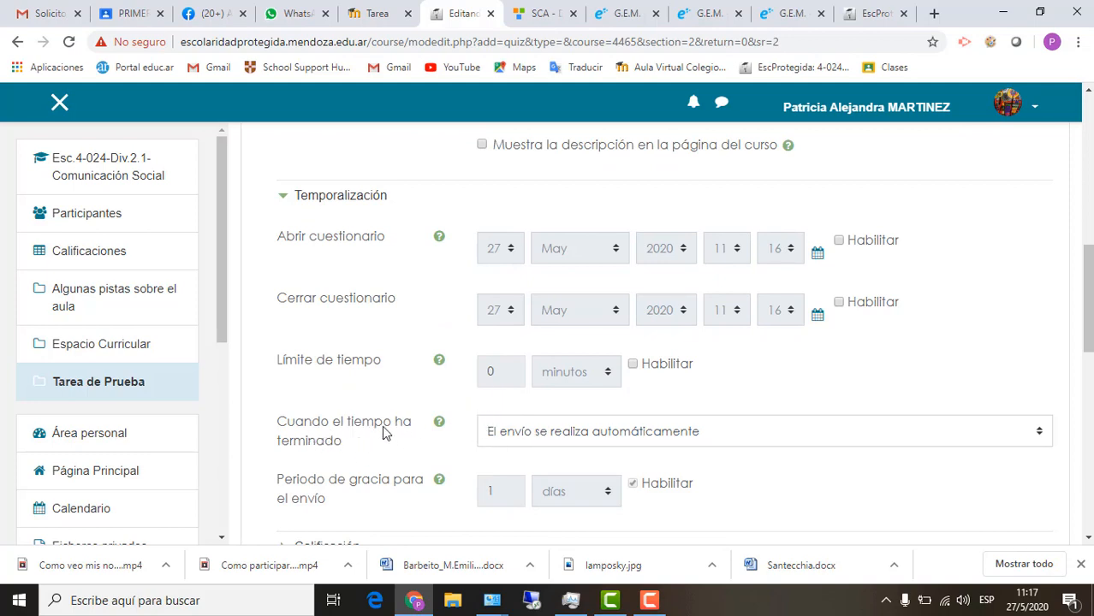
scroll(383, 435, "down", 1)
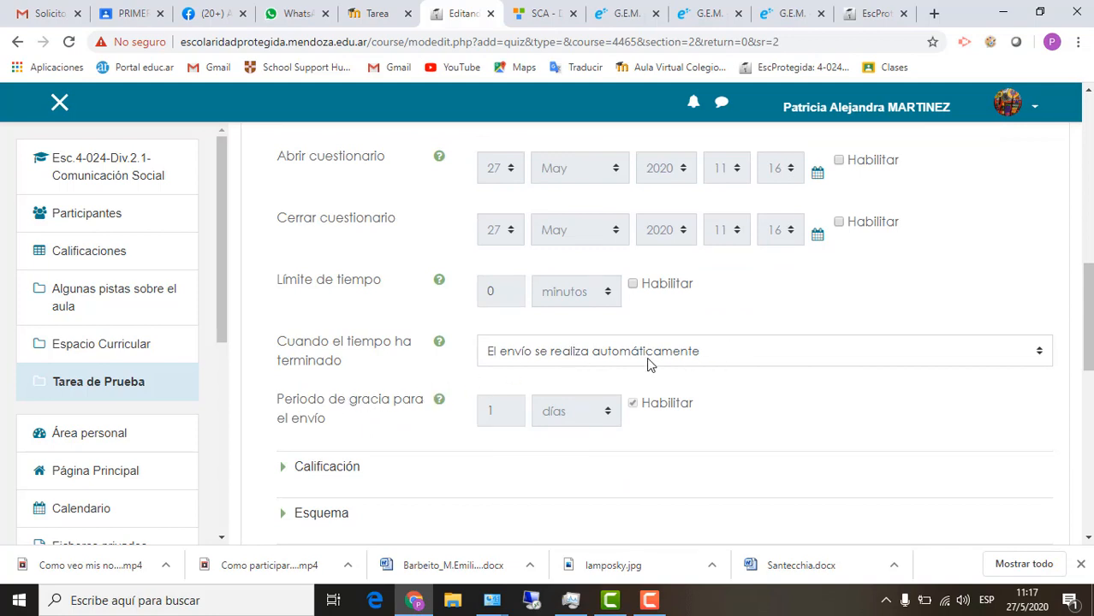
left_click(753, 358)
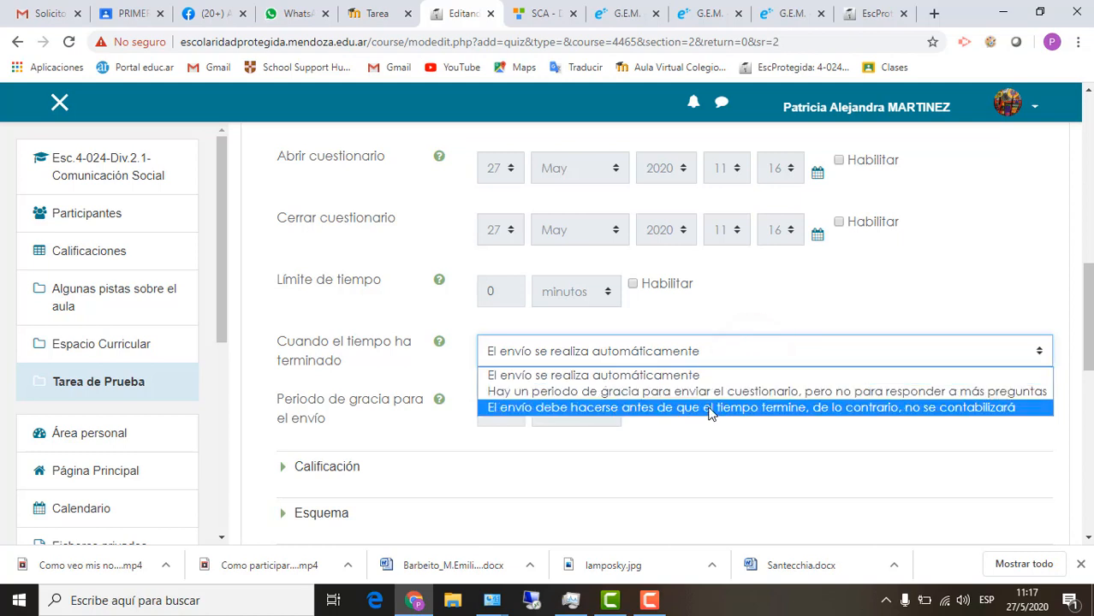
left_click(369, 441)
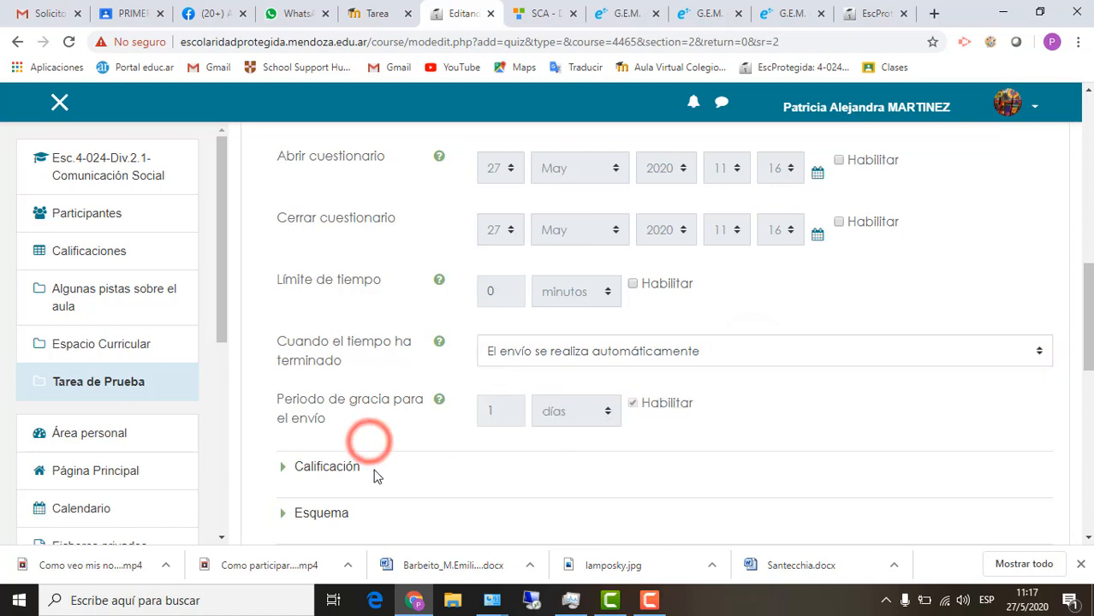
Expand the Calificación settings, review the allowed attempts choices, and choose Calificación más alta as the grading method.
scroll(372, 458, "down", 1)
left_click(328, 387)
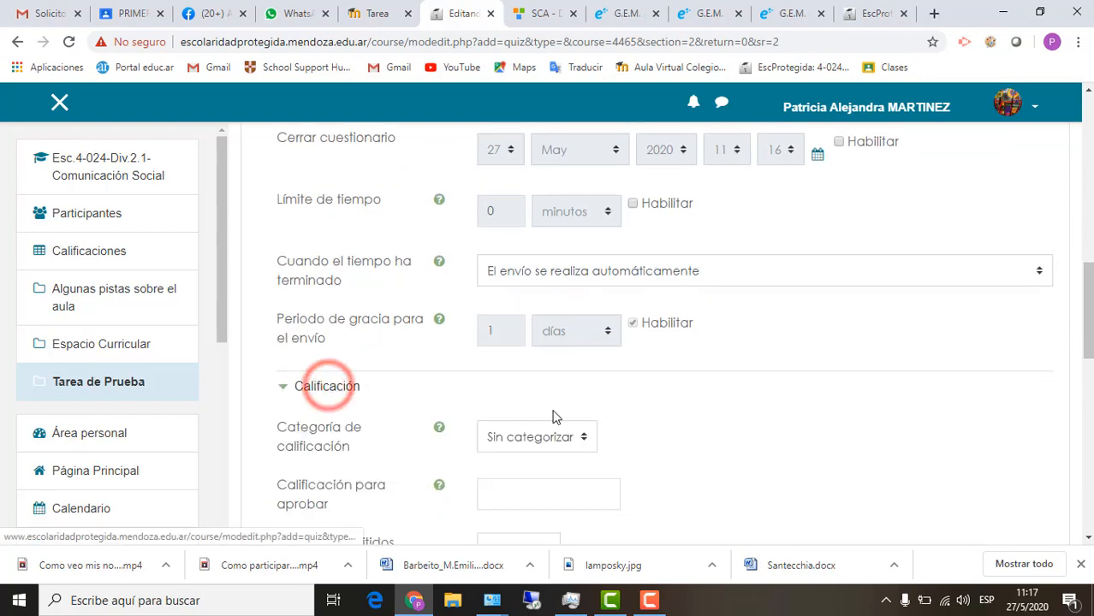
scroll(552, 403, "down", 2)
left_click(536, 278)
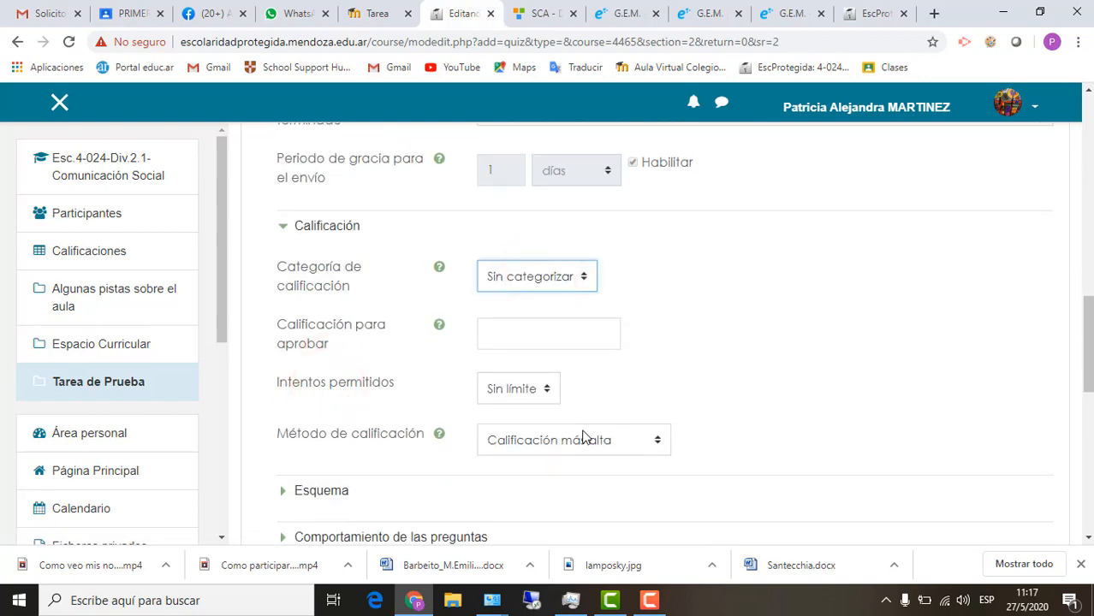
left_click(531, 387)
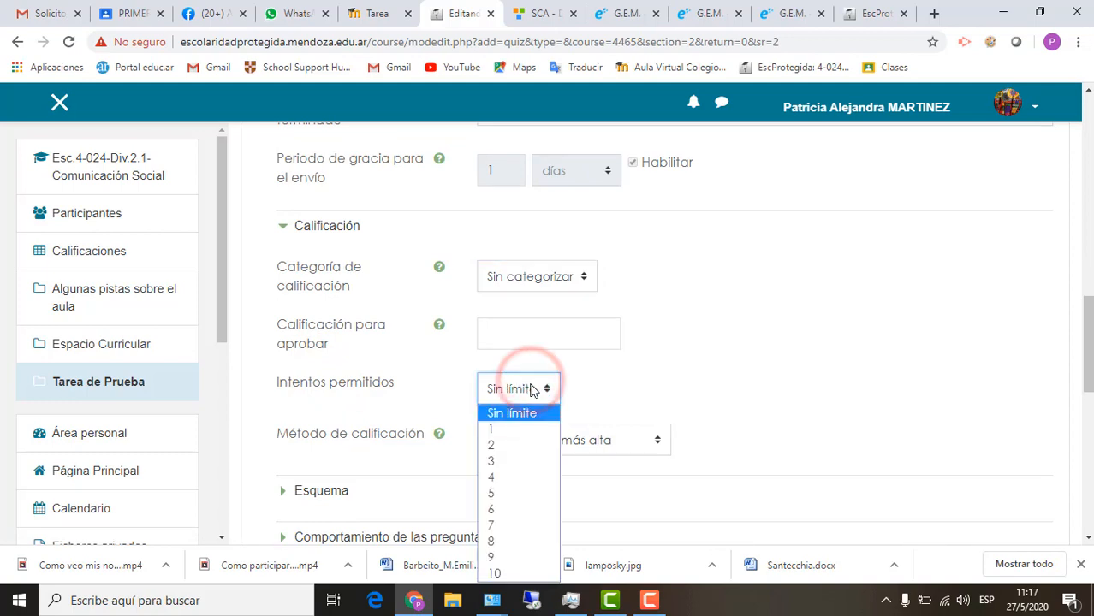
scroll(526, 394, "down", 1)
left_click(509, 308)
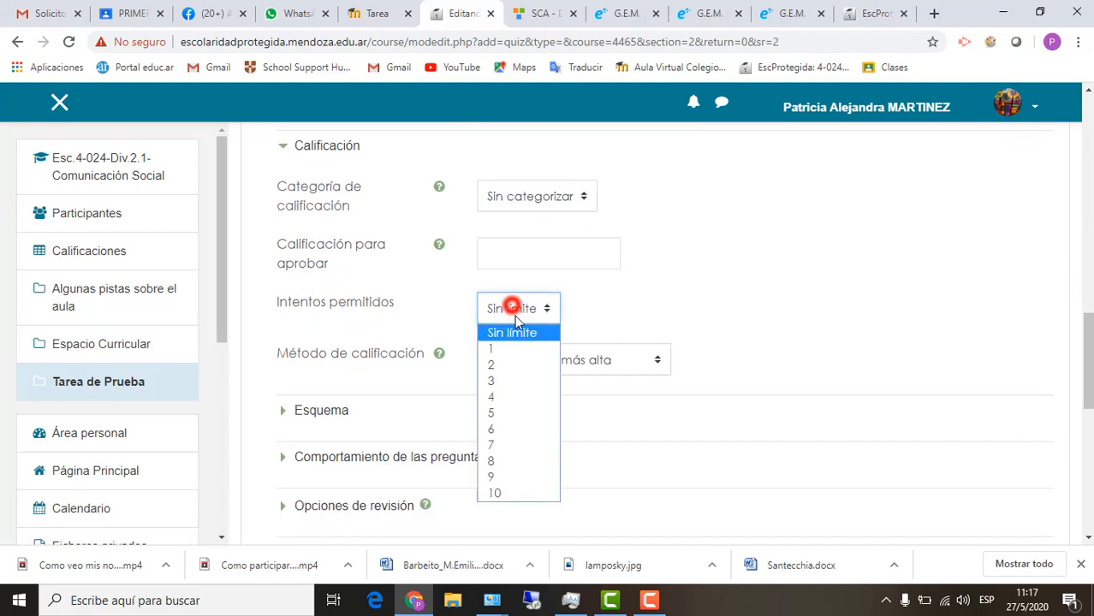
left_click(641, 324)
left_click(625, 363)
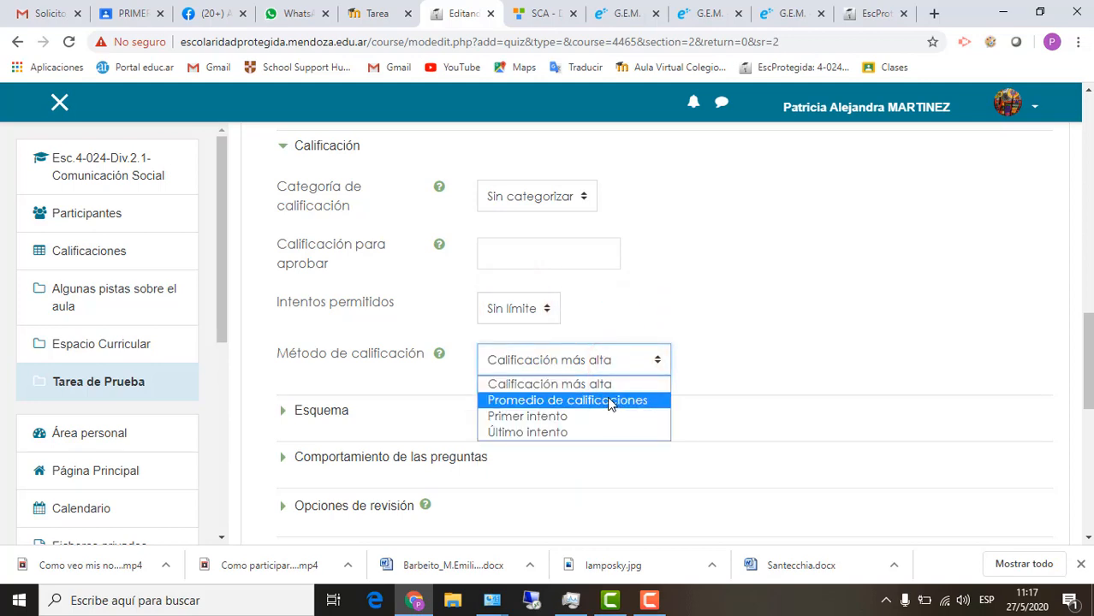
left_click(565, 387)
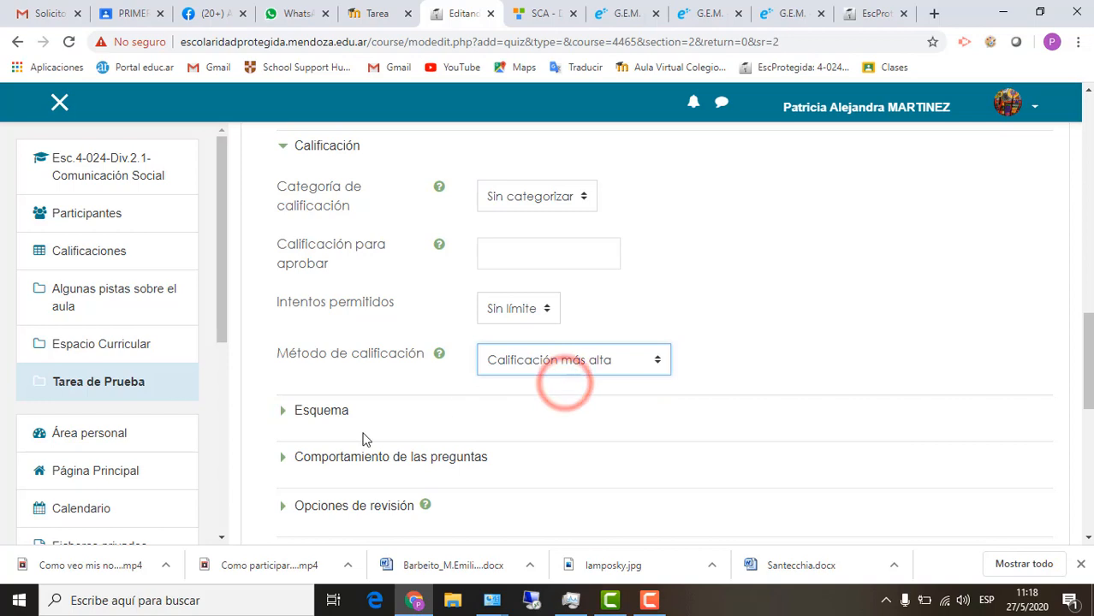
Expand the Esquema settings and review the Página nueva choices for how many questions go on each page.
scroll(358, 432, "down", 1)
left_click(342, 340)
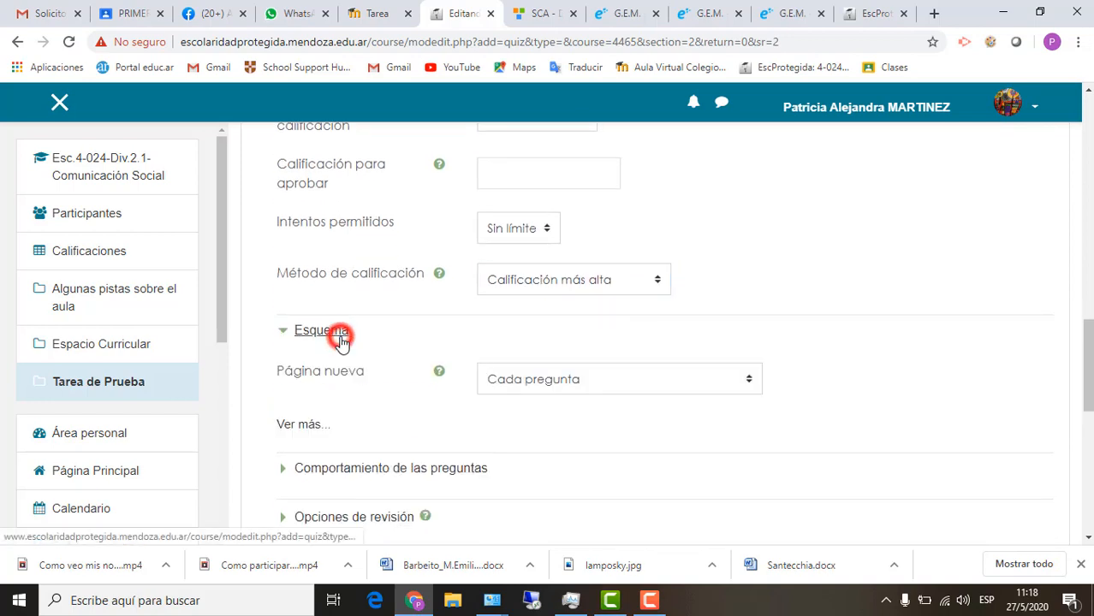
left_click(621, 383)
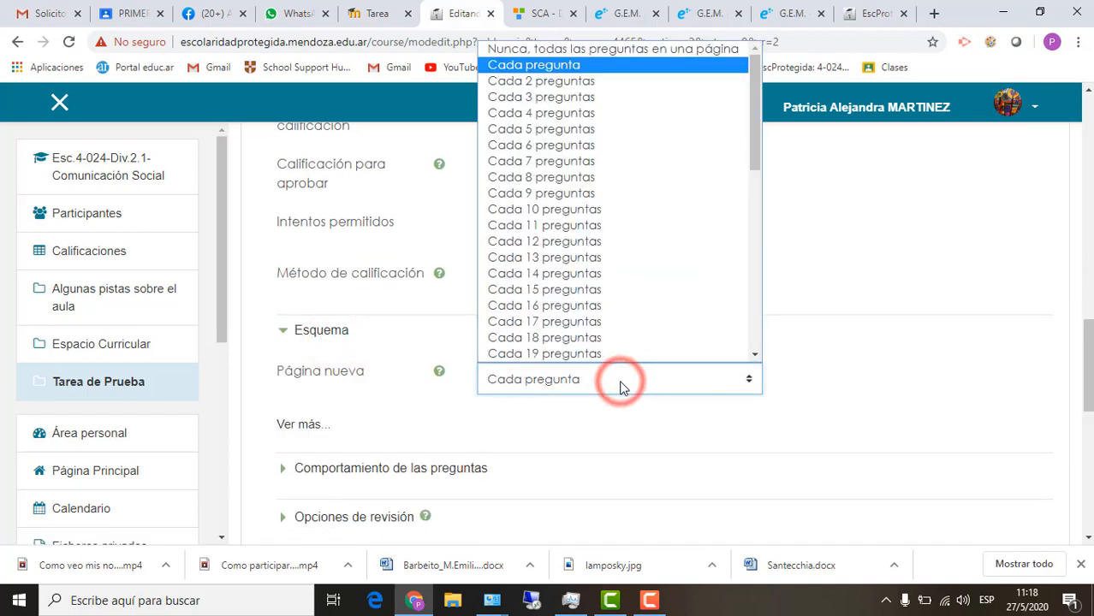
left_click_drag(751, 129, 651, 91)
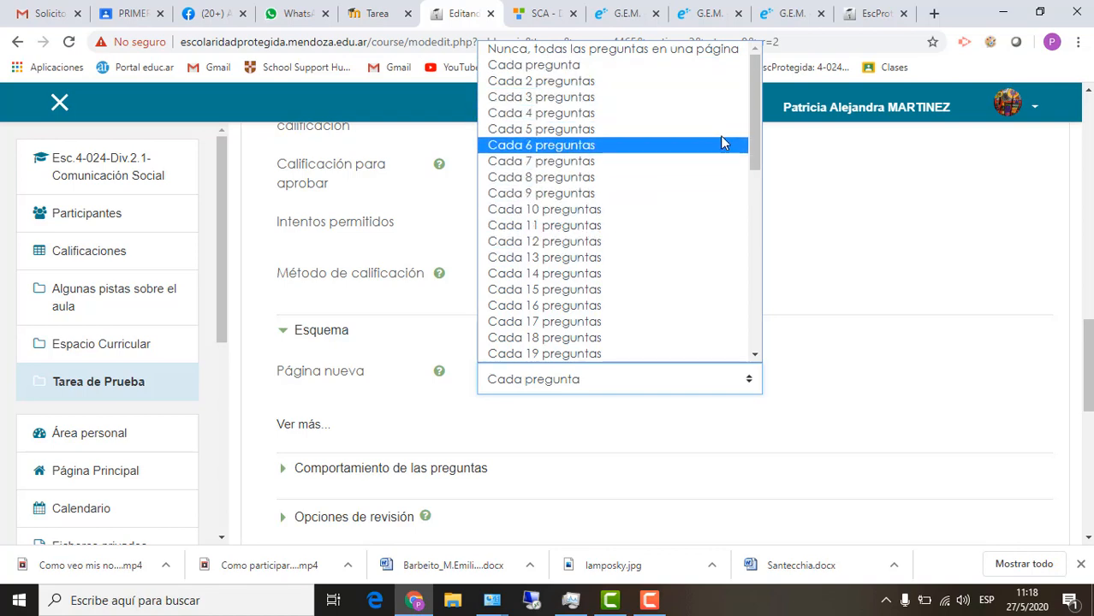
left_click_drag(752, 144, 705, 115)
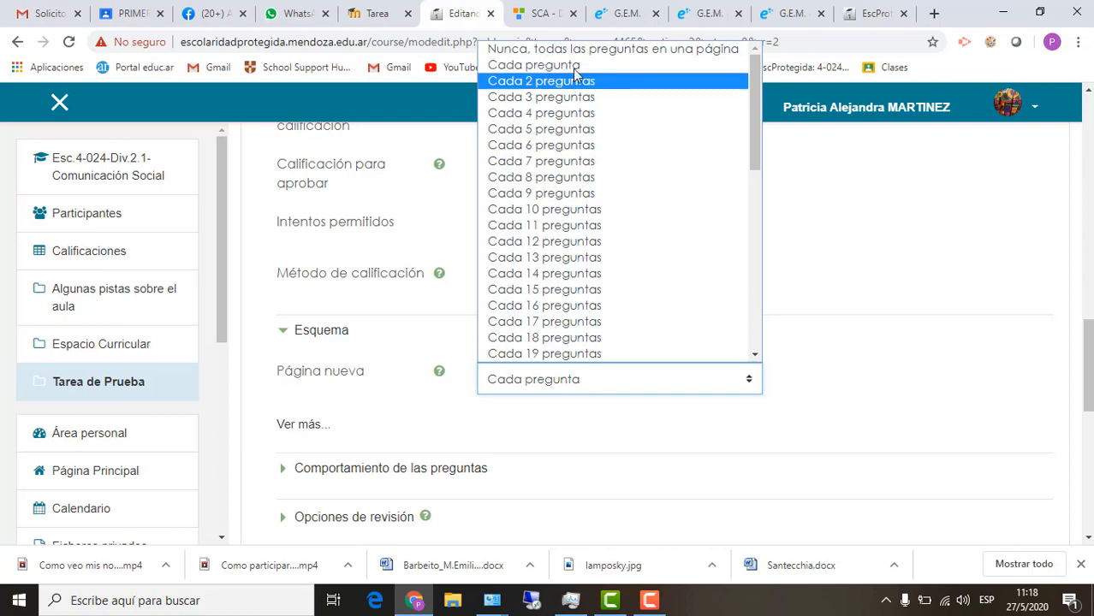
left_click(441, 435)
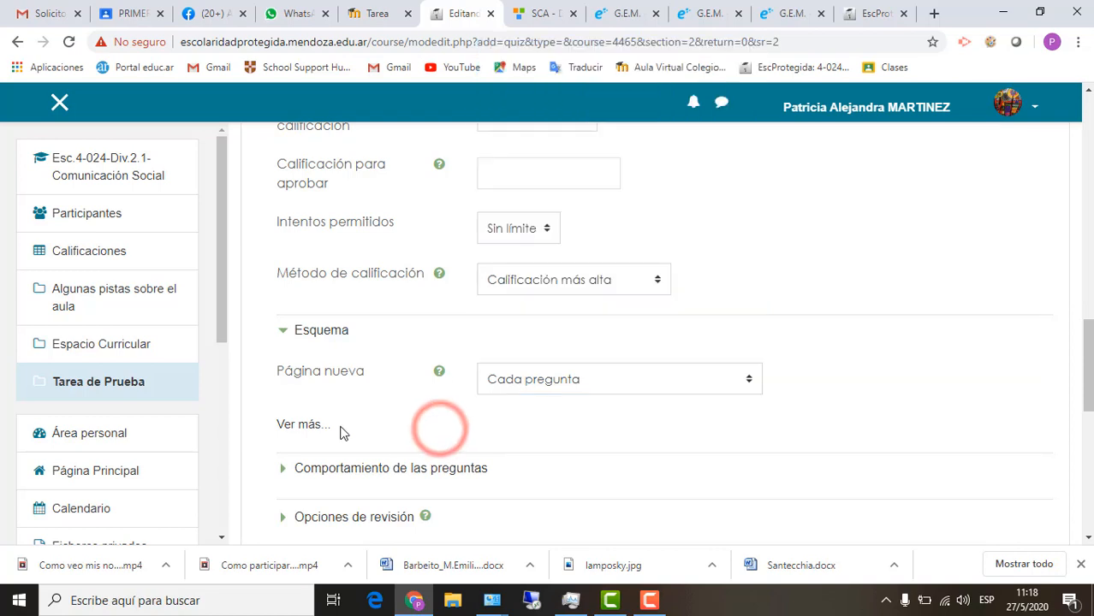
Reveal the extra Esquema settings, review the Método de navegación choices, and hide the extra settings again.
left_click(308, 424)
scroll(317, 414, "down", 2)
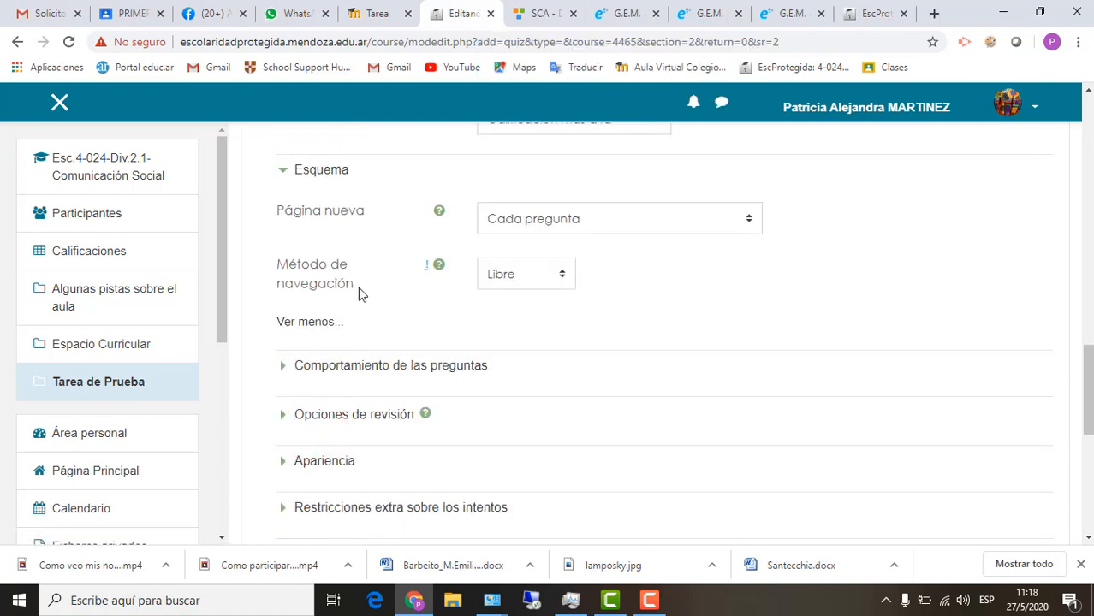
left_click(514, 278)
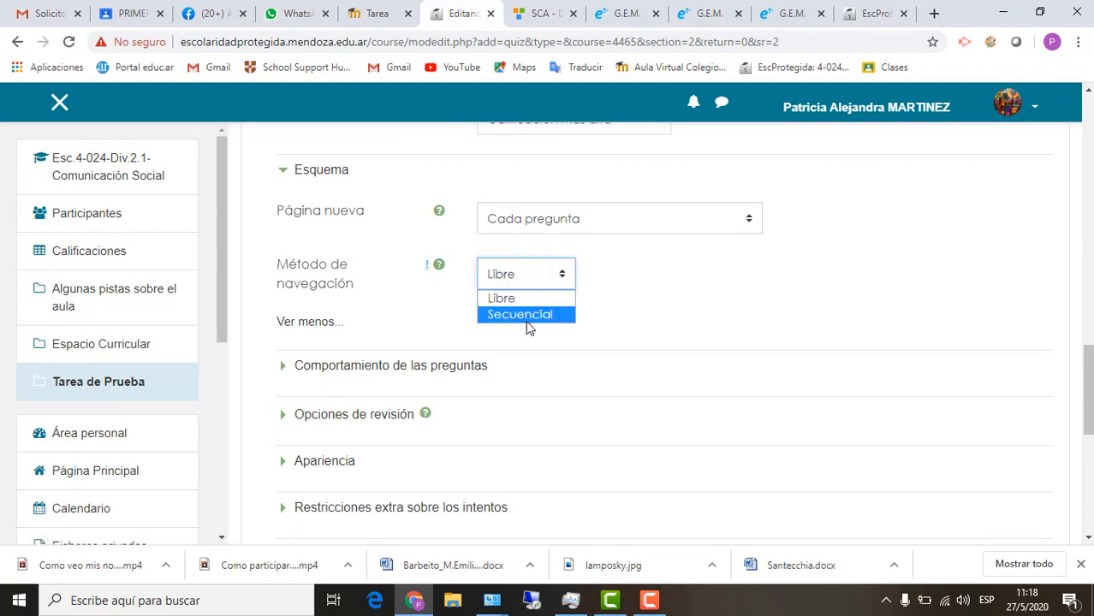
left_click(513, 279)
left_click(310, 322)
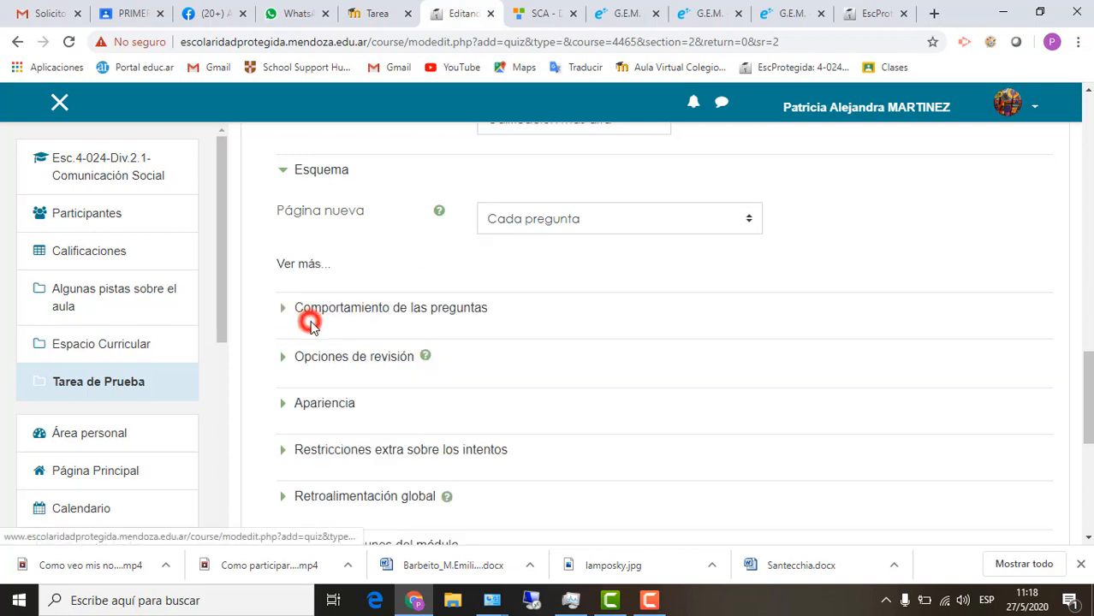
Expand the Comportamiento de las preguntas settings and review the answer shuffling option and the available question behaviour choices.
left_click(349, 312)
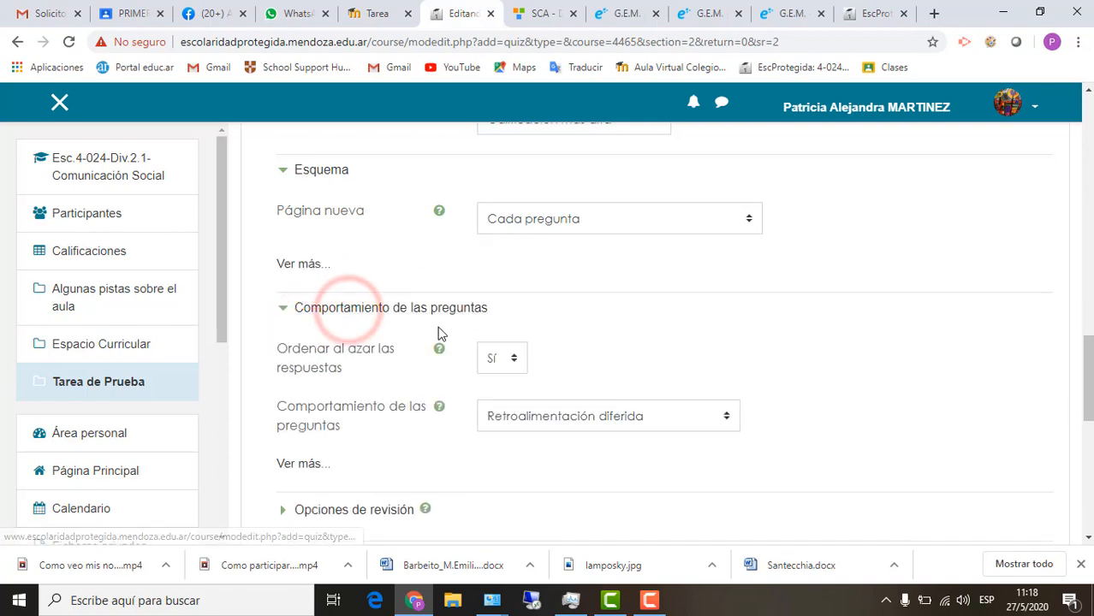
scroll(428, 325, "down", 1)
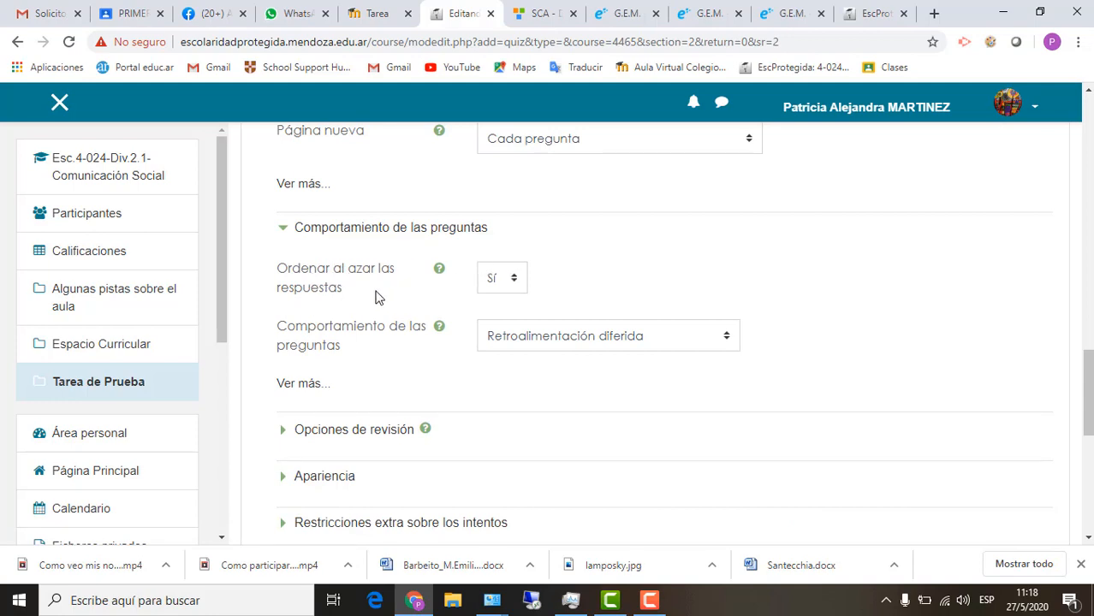
left_click(545, 339)
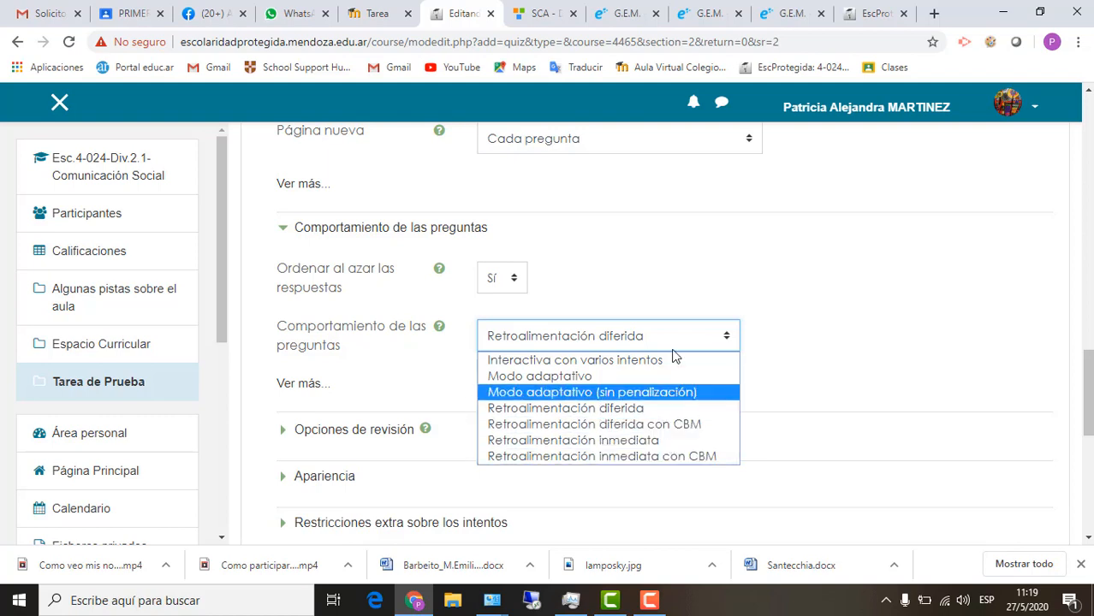
left_click(623, 294)
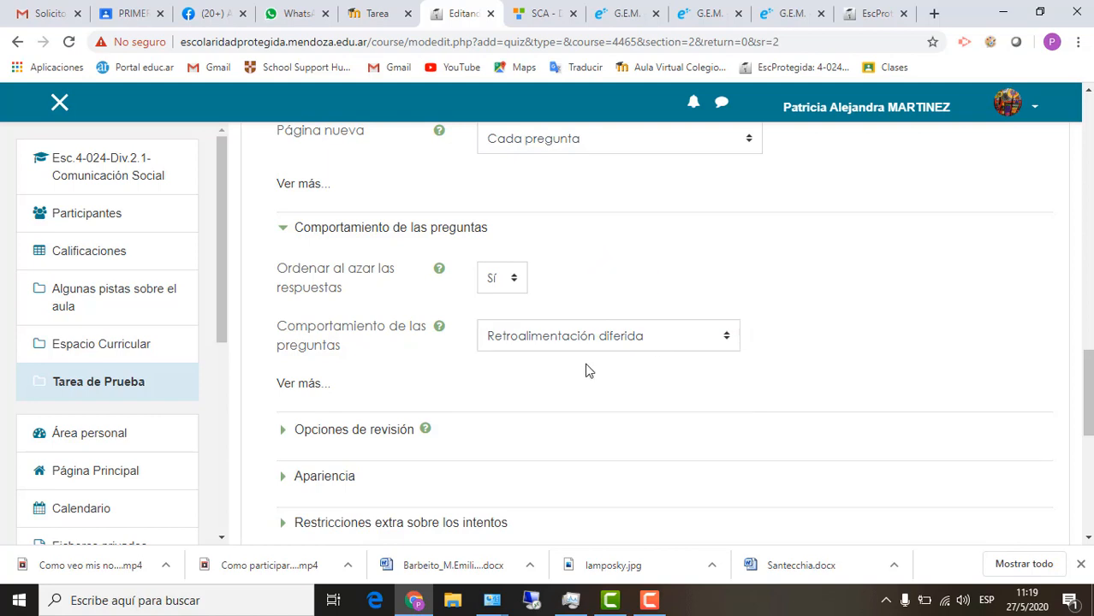
scroll(553, 355, "down", 1)
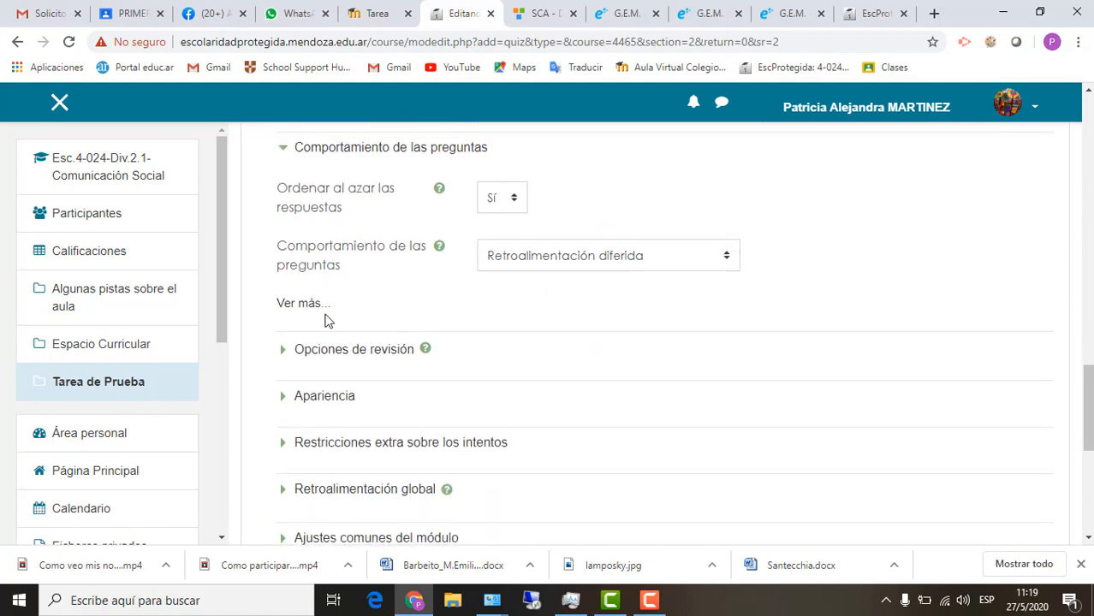
Expand the Opciones de revisión, Apariencia and Restricciones extra sobre los intentos settings and review their options.
left_click(310, 351)
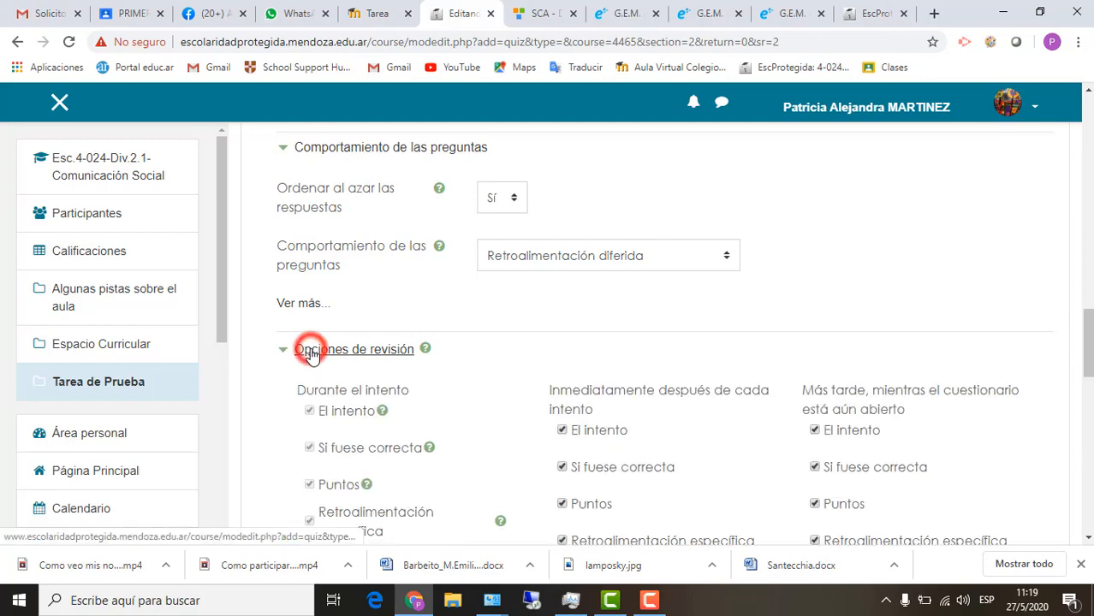
scroll(337, 351, "down", 10)
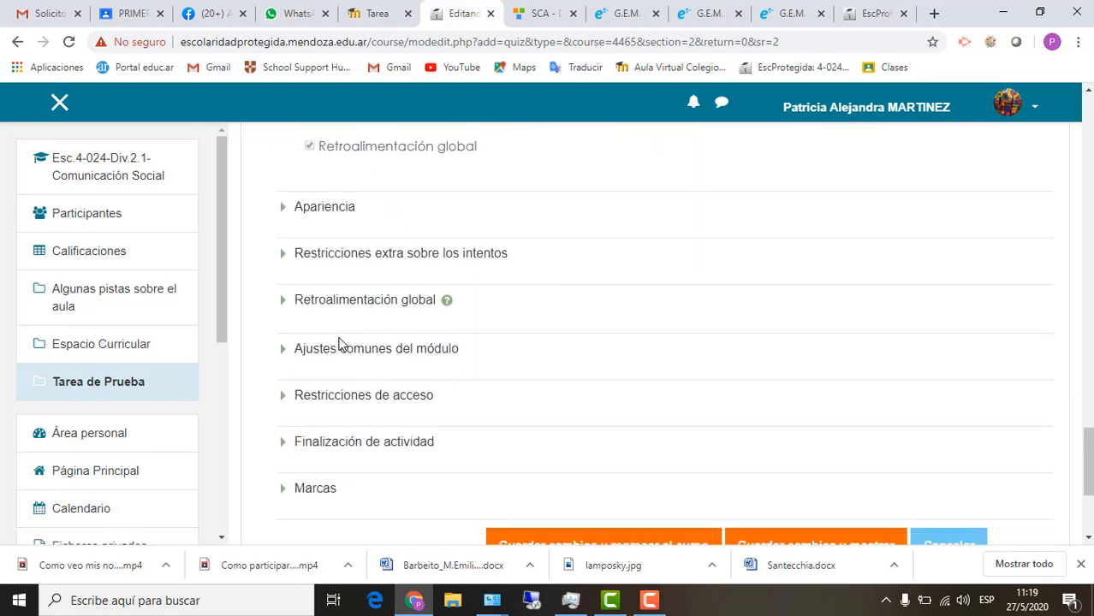
left_click(326, 214)
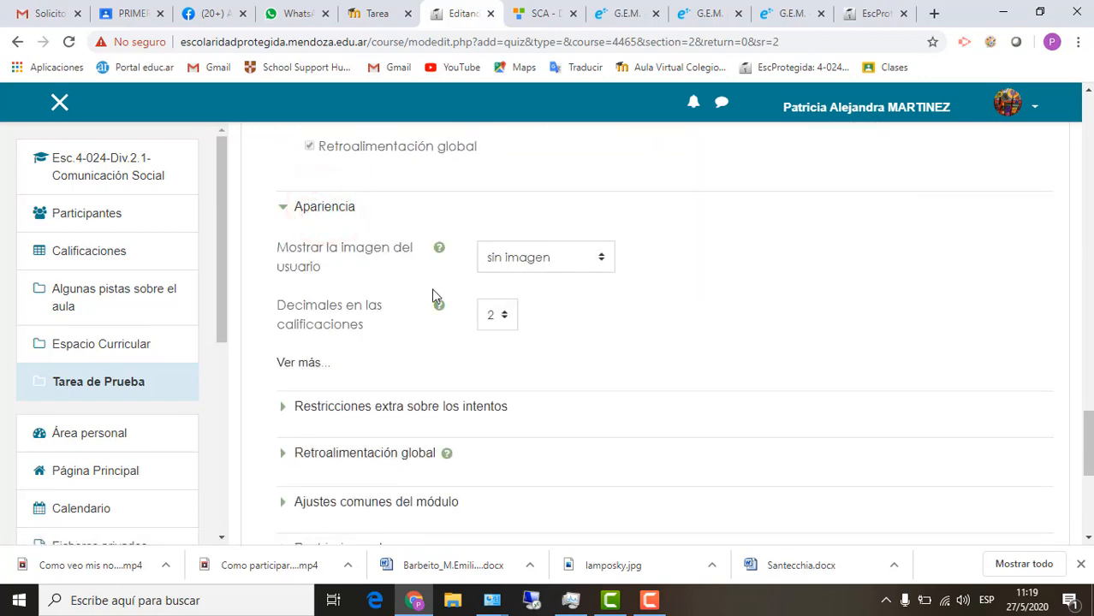
scroll(391, 337, "down", 2)
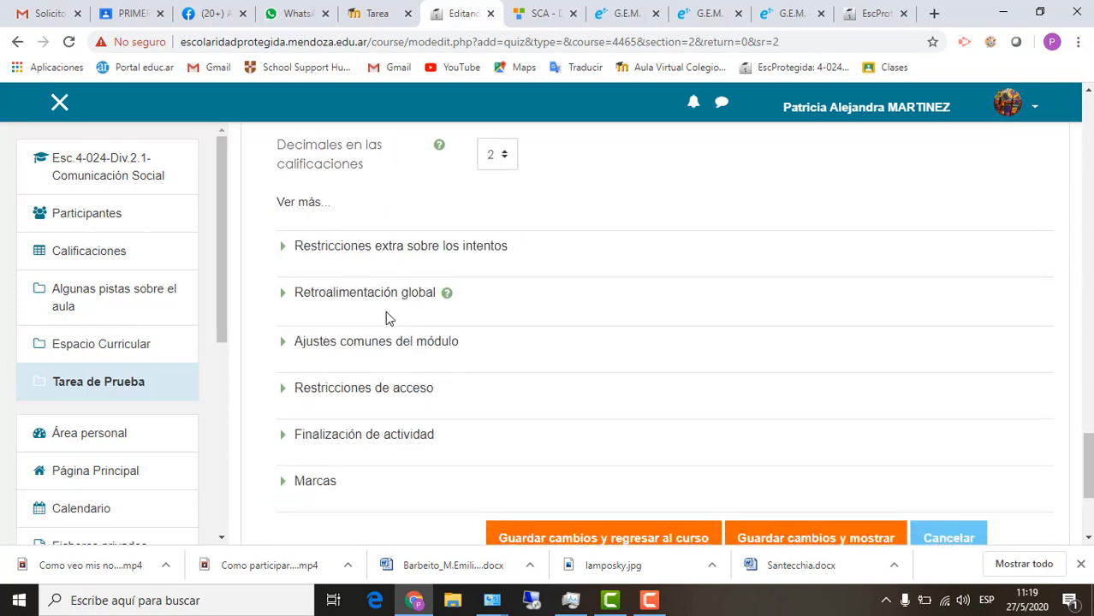
left_click(385, 247)
scroll(411, 299, "down", 2)
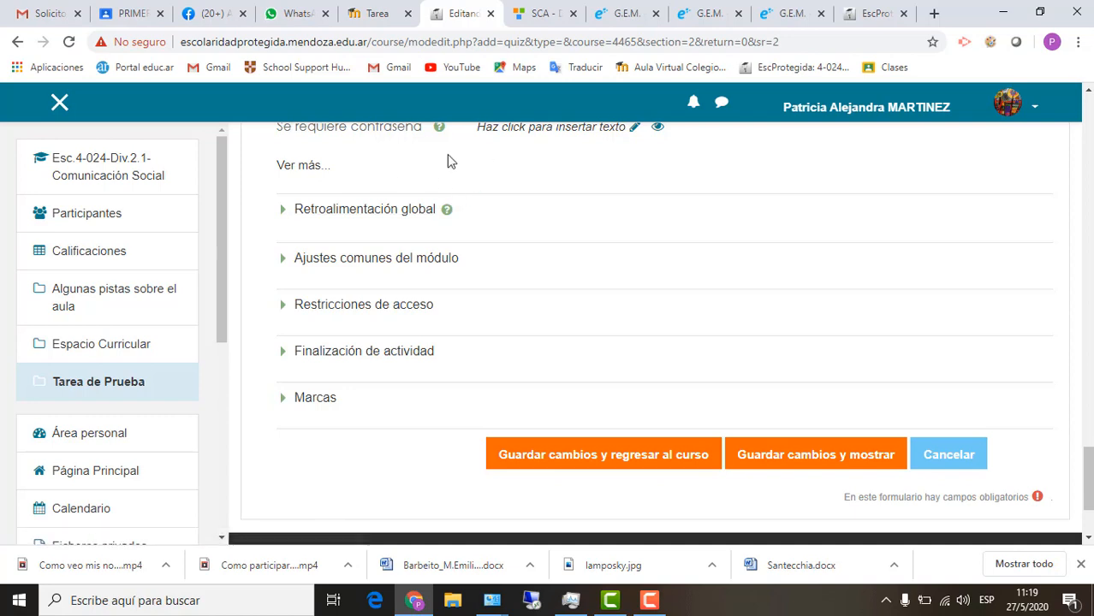
Expand the Retroalimentación global settings and review the comment and grade limit fields.
left_click(369, 211)
scroll(492, 274, "down", 3)
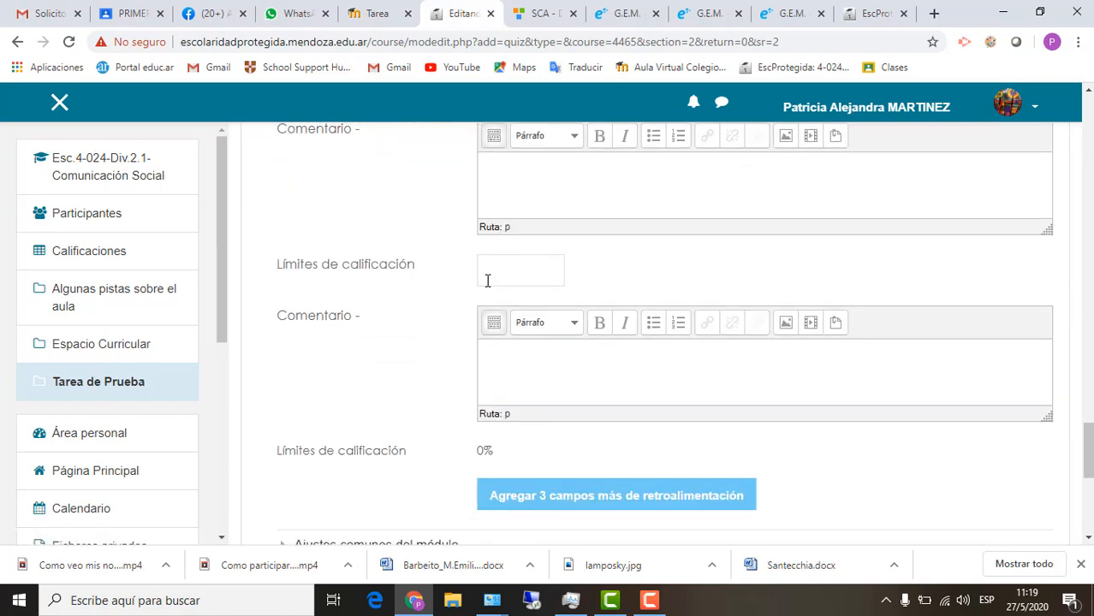
scroll(485, 255, "up", 1)
scroll(486, 255, "up", 1)
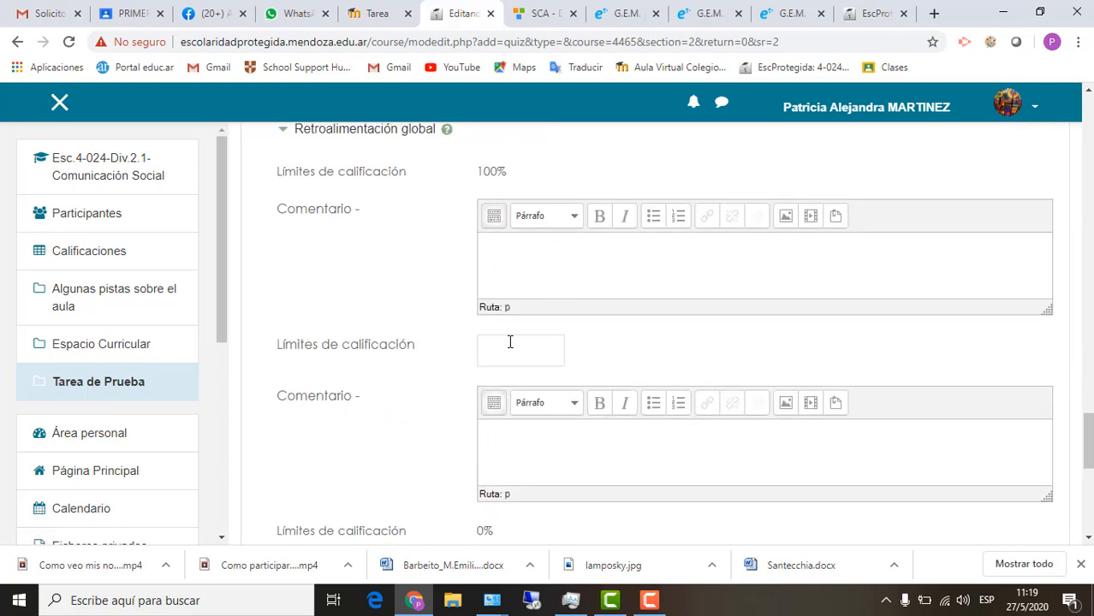
scroll(512, 351, "down", 2)
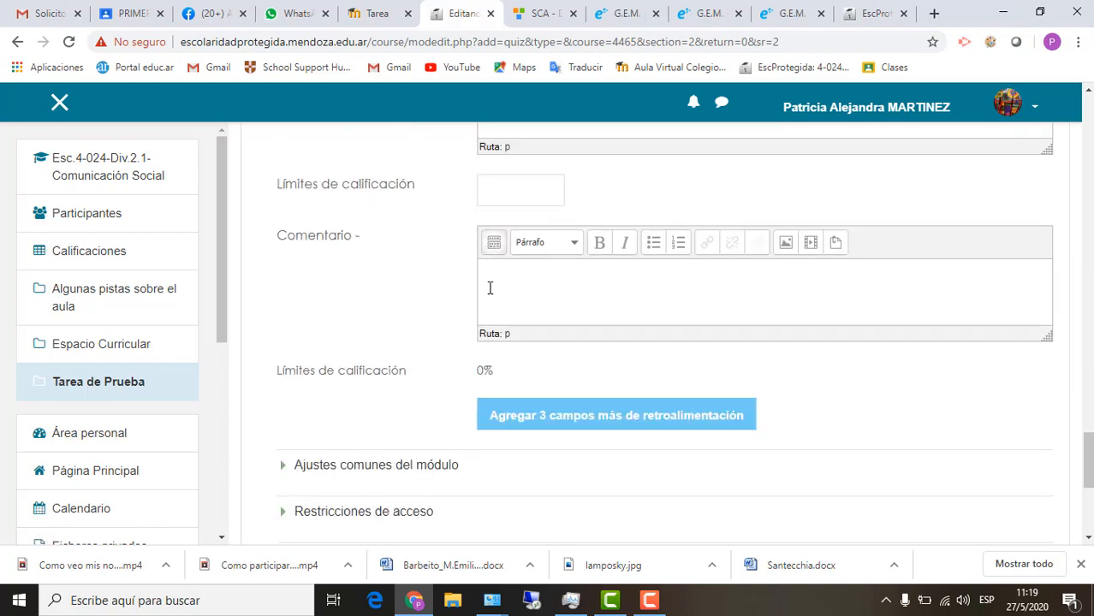
scroll(489, 287, "down", 1)
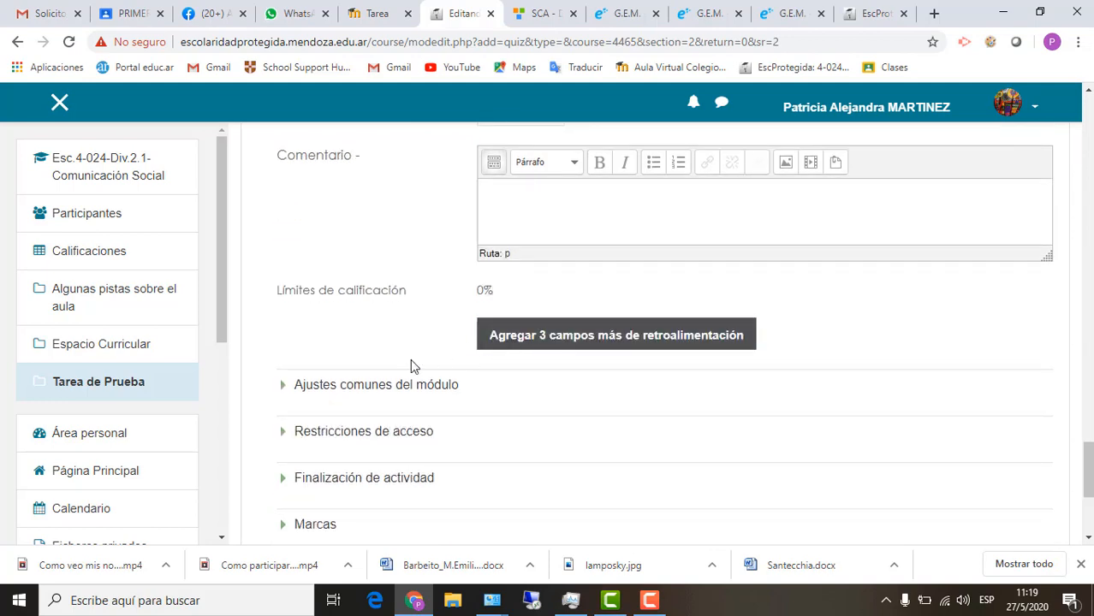
scroll(346, 377, "down", 1)
Expand and review the Ajustes comunes del módulo, Restricciones de acceso, Finalización de actividad and Marcas settings.
left_click(336, 313)
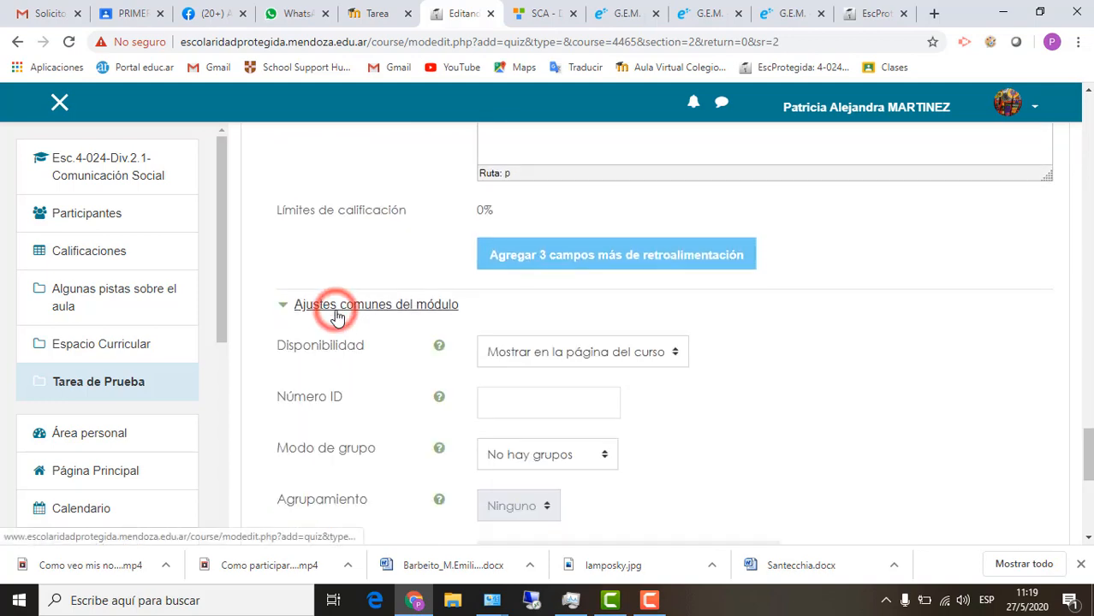
scroll(335, 312, "down", 2)
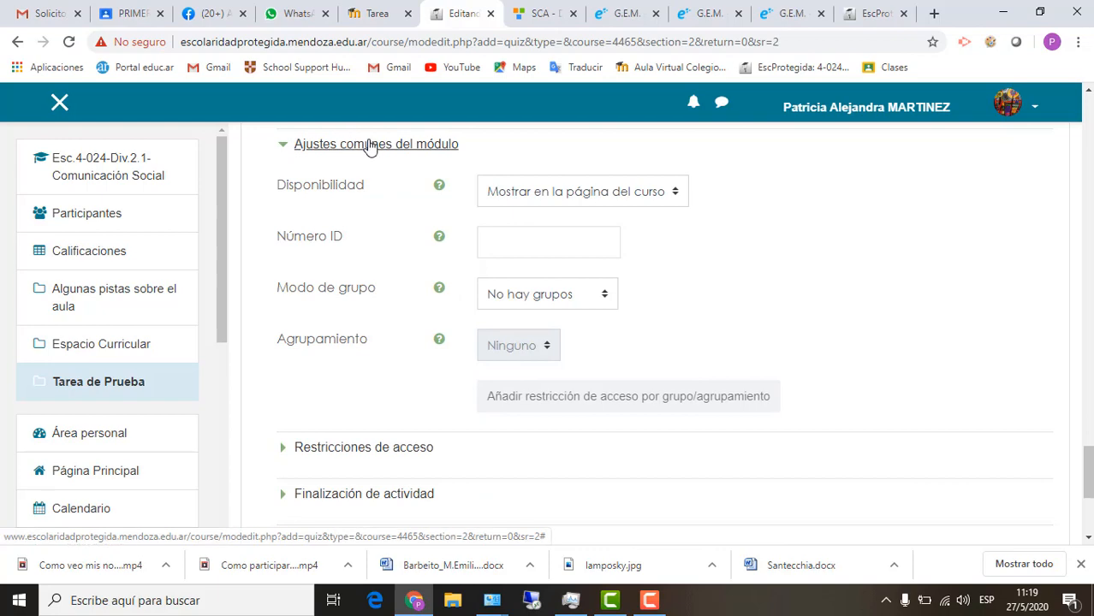
left_click(375, 448)
scroll(361, 371, "down", 4)
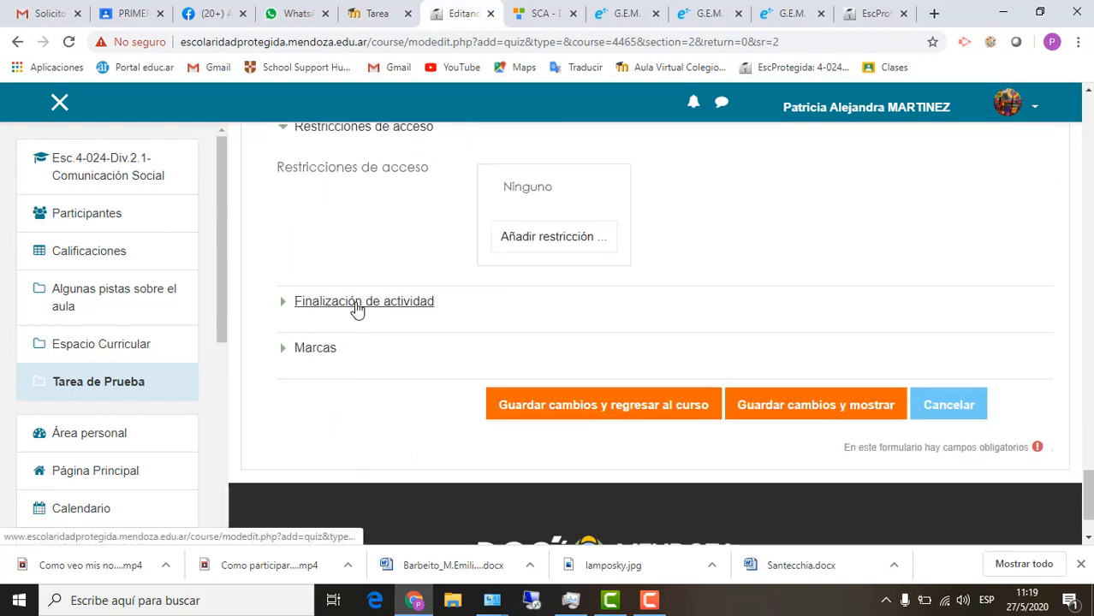
left_click(357, 312)
scroll(358, 310, "down", 3)
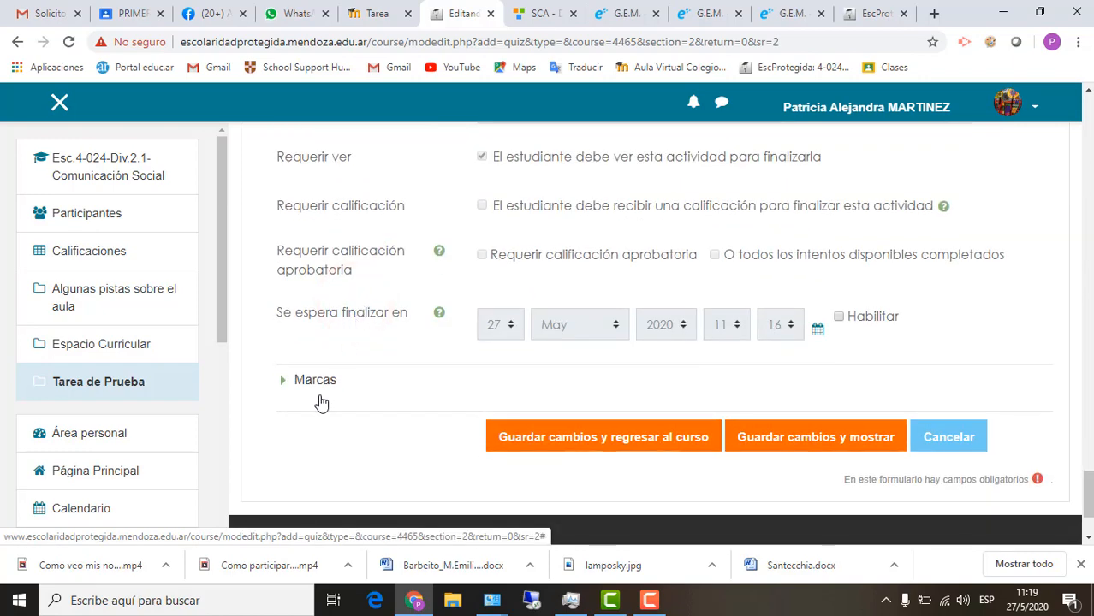
left_click(310, 385)
scroll(601, 473, "down", 2)
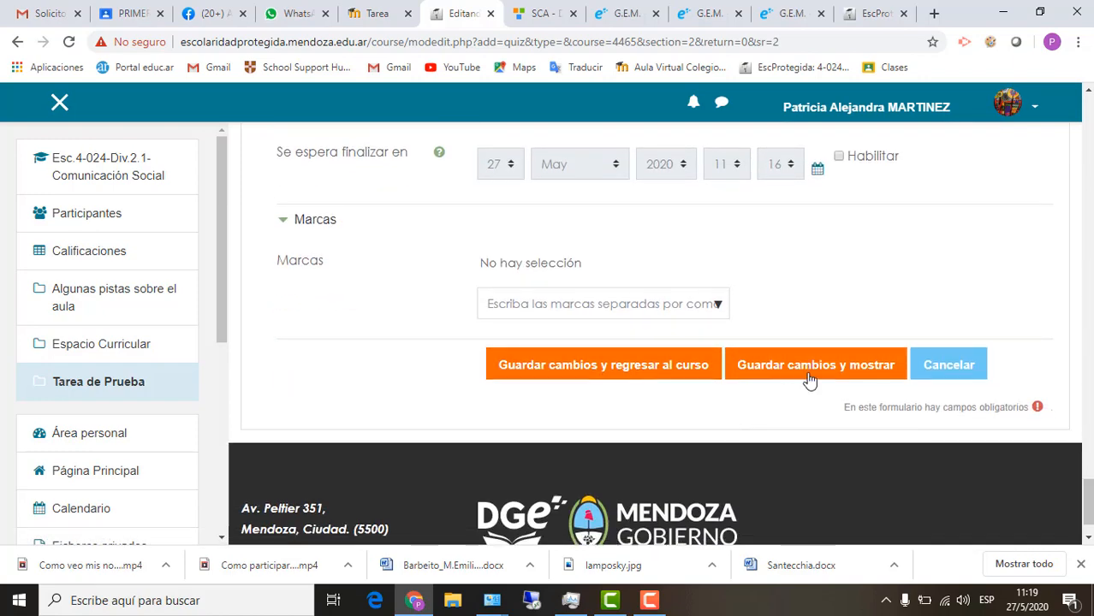
Look back over the expanded quiz settings, save the quiz and display it.
scroll(661, 294, "up", 12)
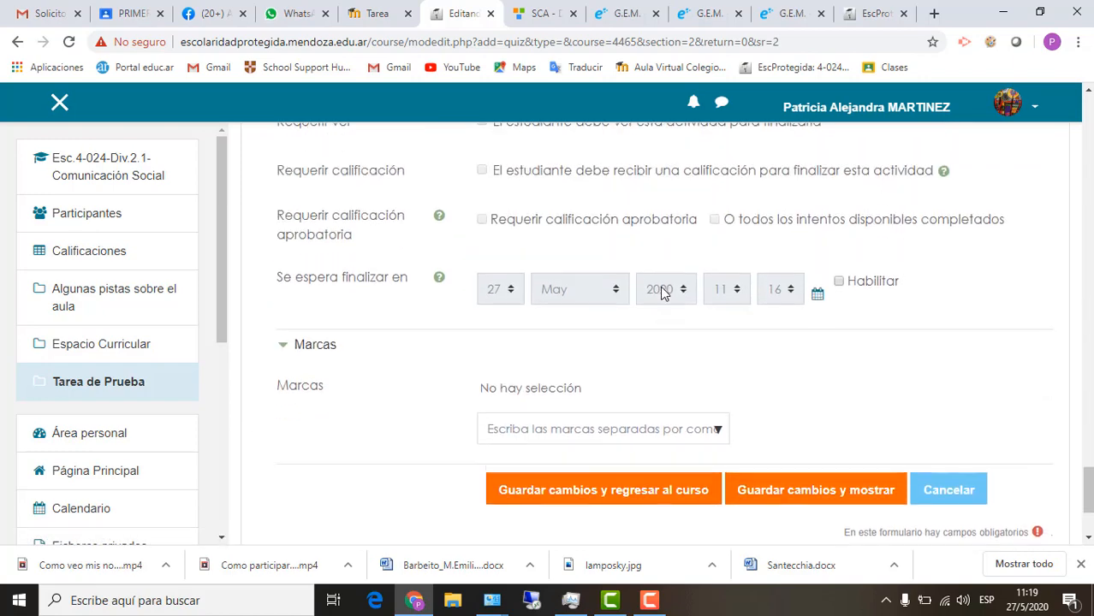
scroll(661, 293, "up", 10)
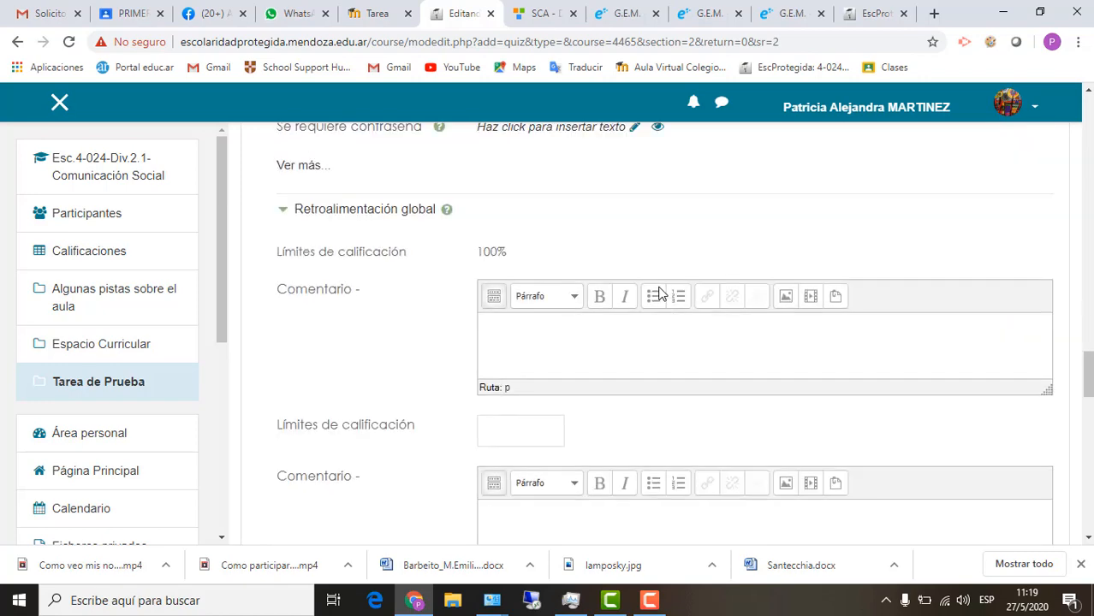
scroll(657, 292, "up", 1)
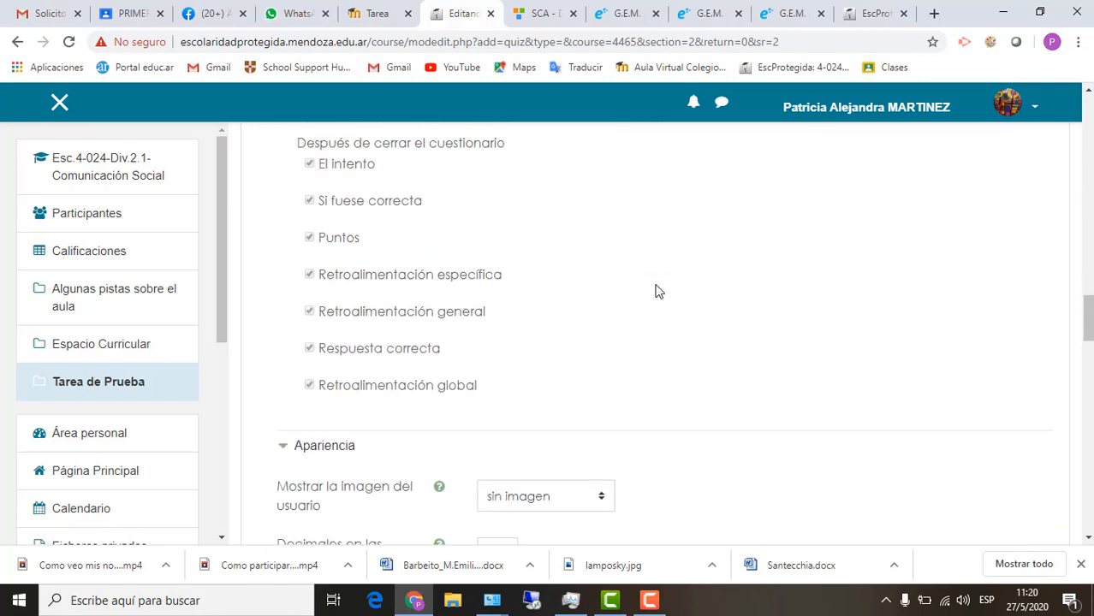
scroll(657, 292, "down", 15)
scroll(657, 292, "down", 5)
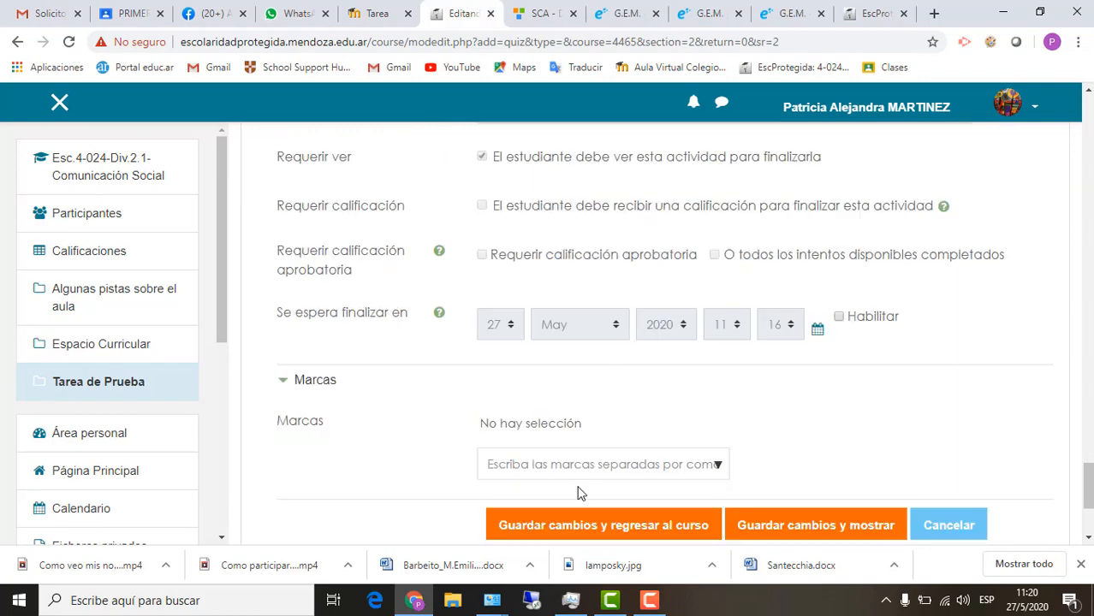
left_click(771, 368)
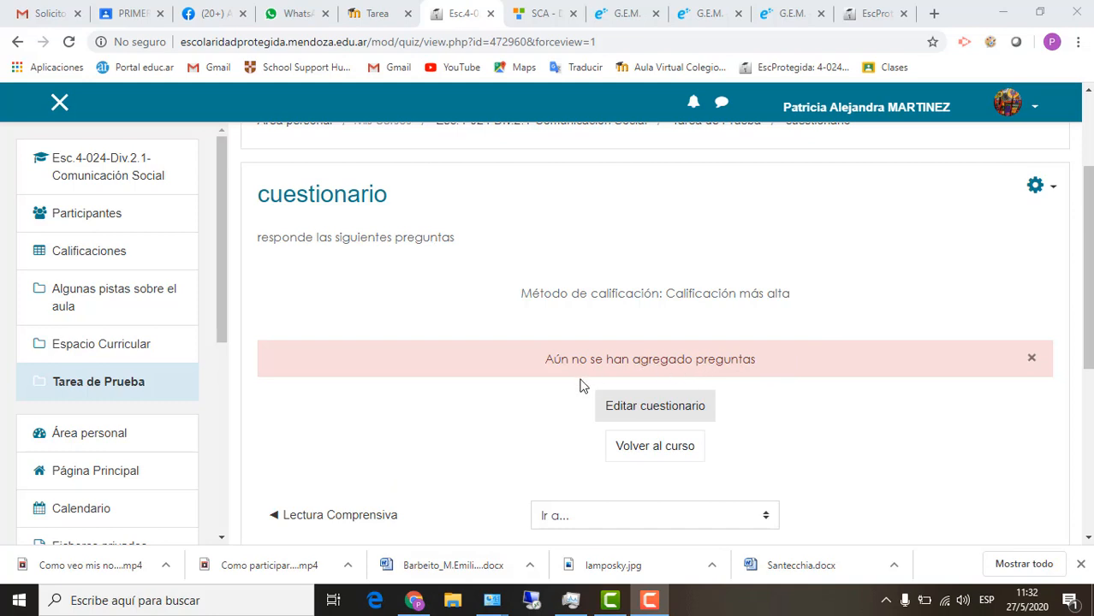
Open the quiz for editing and start adding a new question to it.
left_click(655, 415)
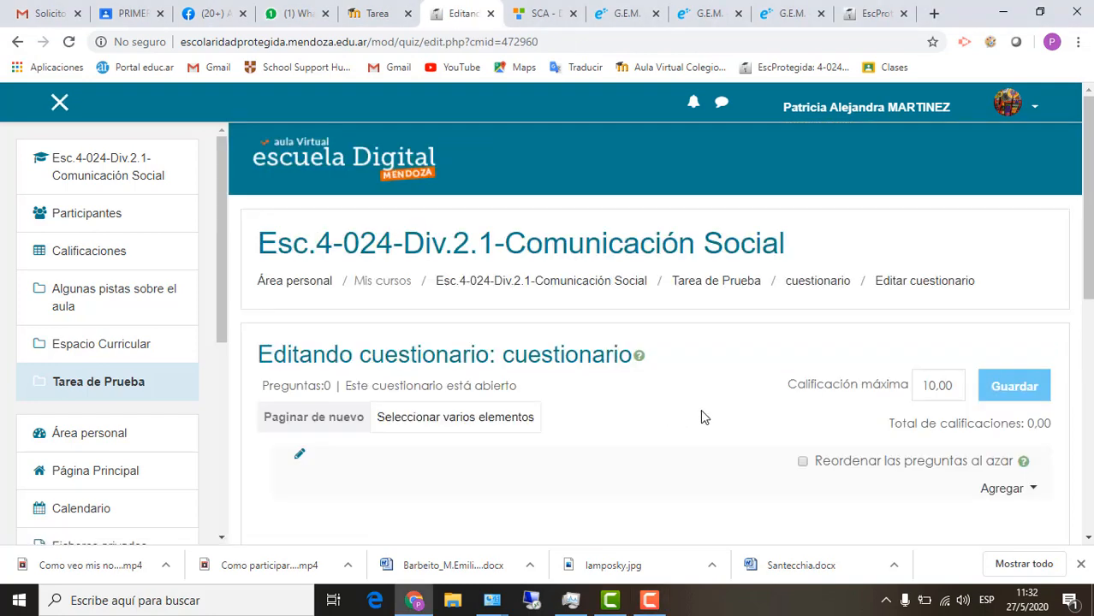
scroll(701, 409, "down", 1)
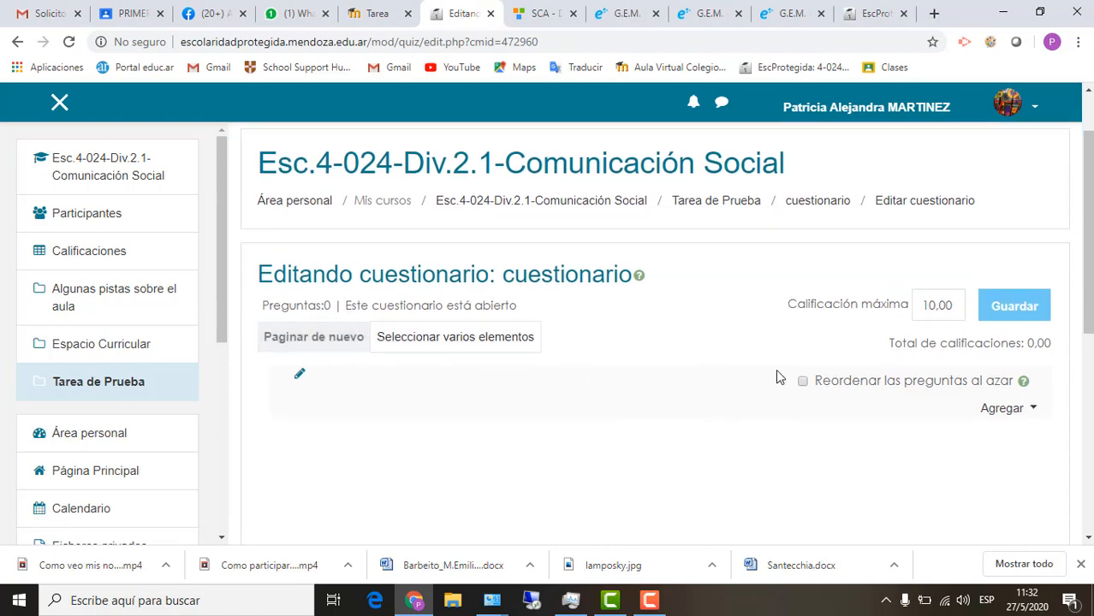
left_click(1009, 410)
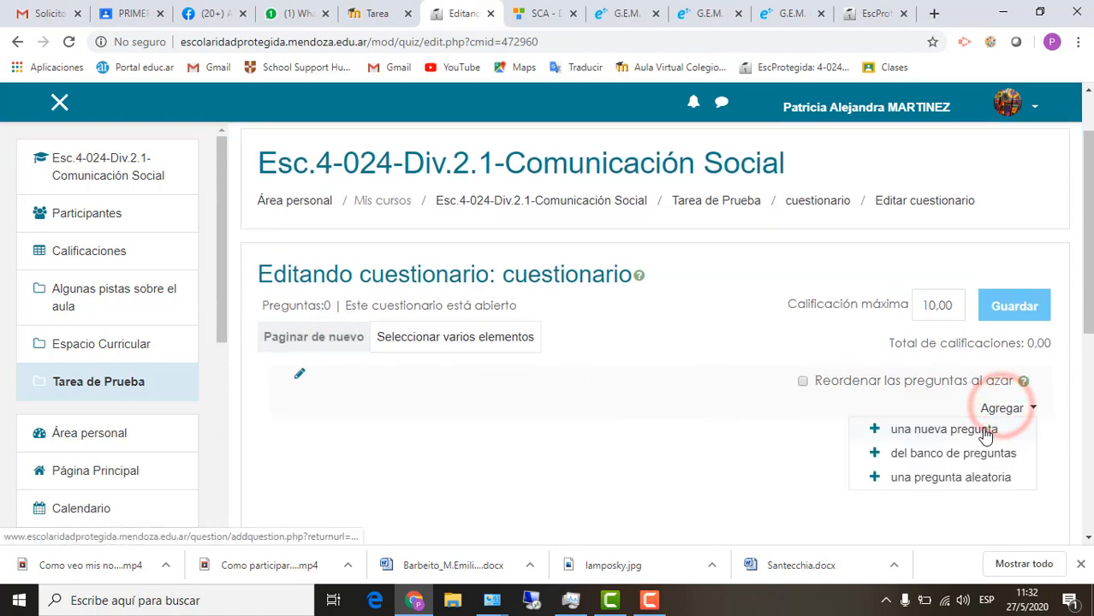
left_click(984, 429)
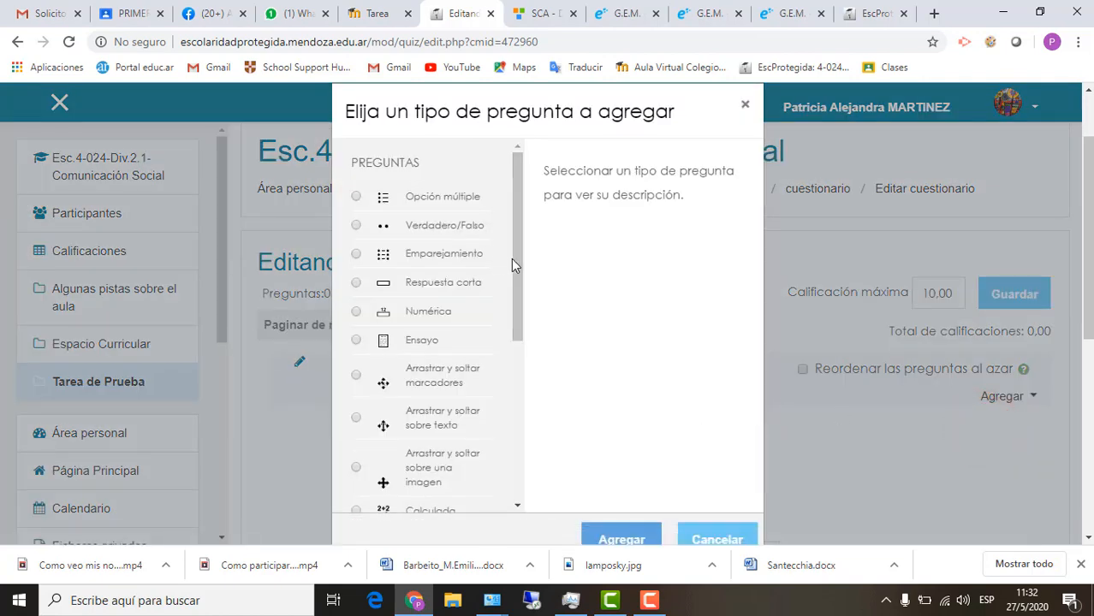
Examine the full list of question types that can be added to the quiz.
left_click_drag(513, 256, 513, 232)
scroll(462, 428, "down", 1)
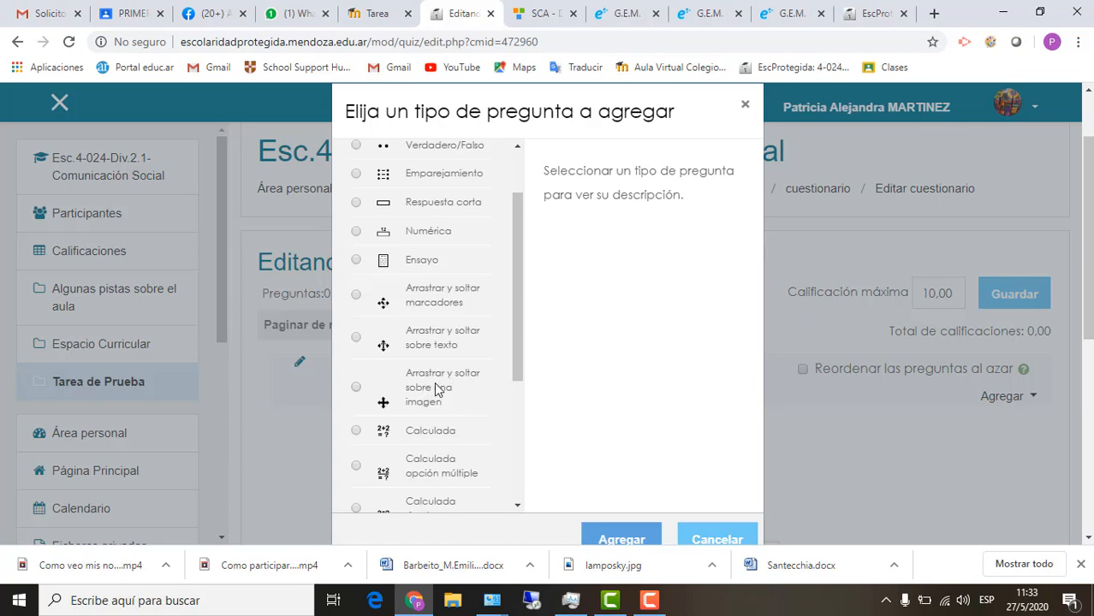
scroll(436, 437, "down", 1)
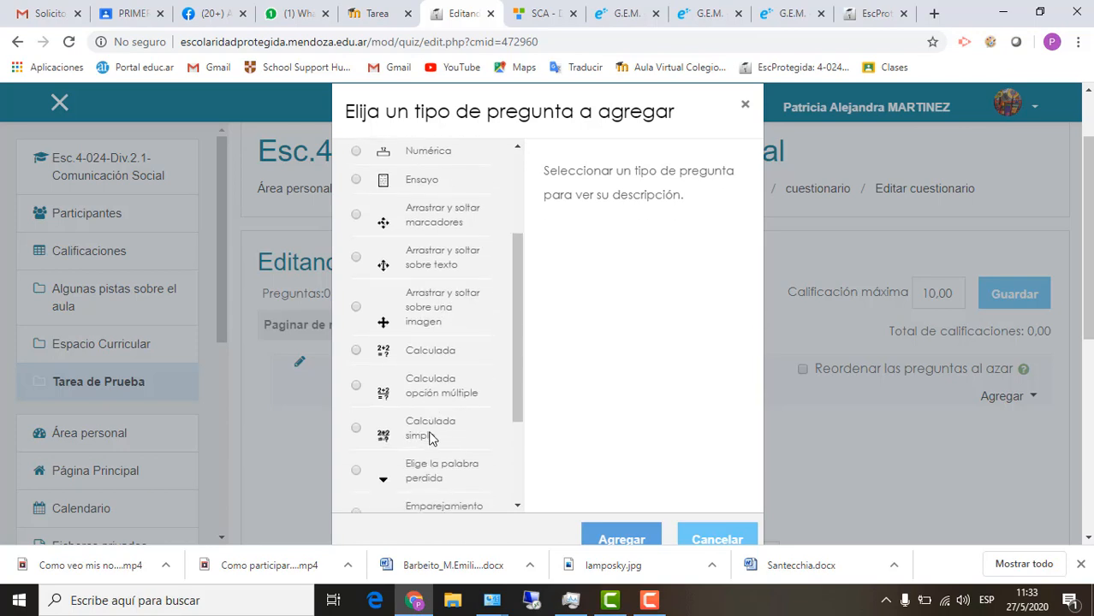
scroll(431, 437, "down", 1)
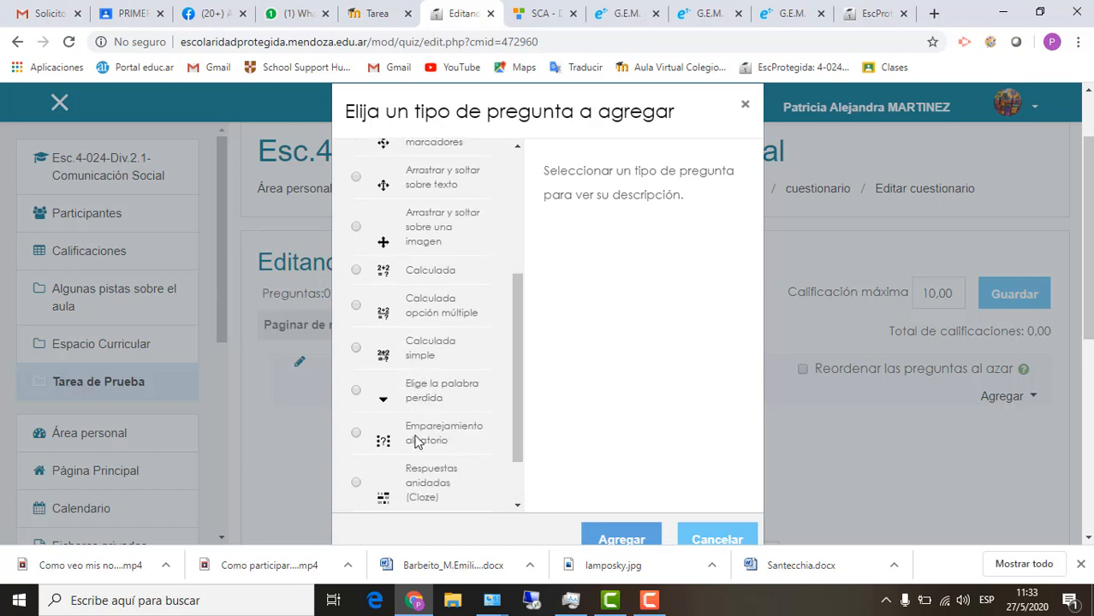
scroll(451, 428, "down", 1)
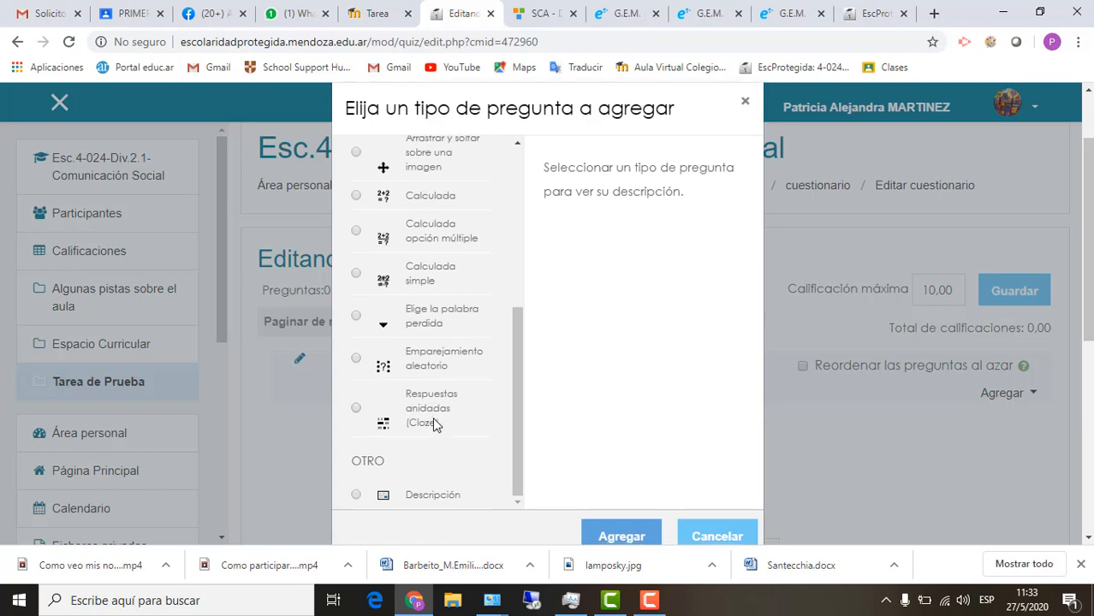
Choose Opción múltiple as the question type and add it to the quiz.
scroll(421, 421, "down", 1)
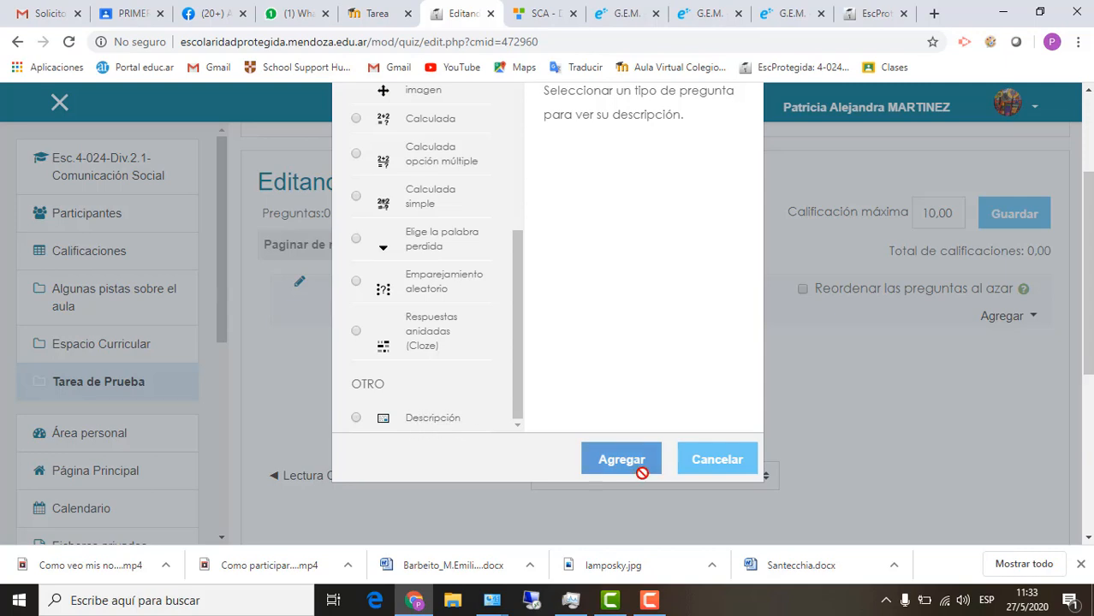
scroll(599, 452, "up", 2)
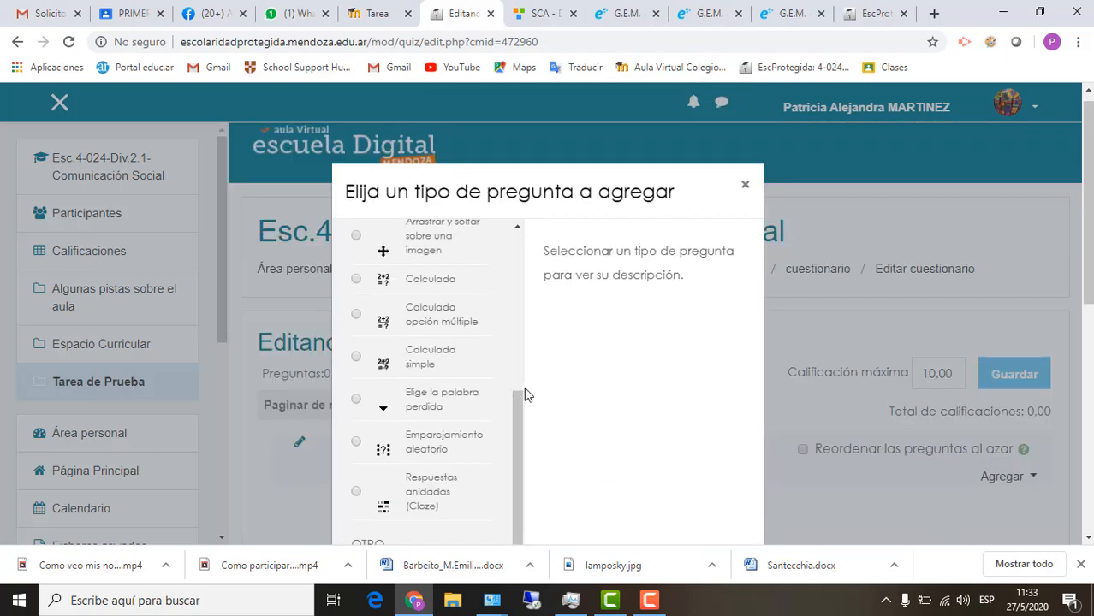
left_click_drag(516, 404, 520, 230)
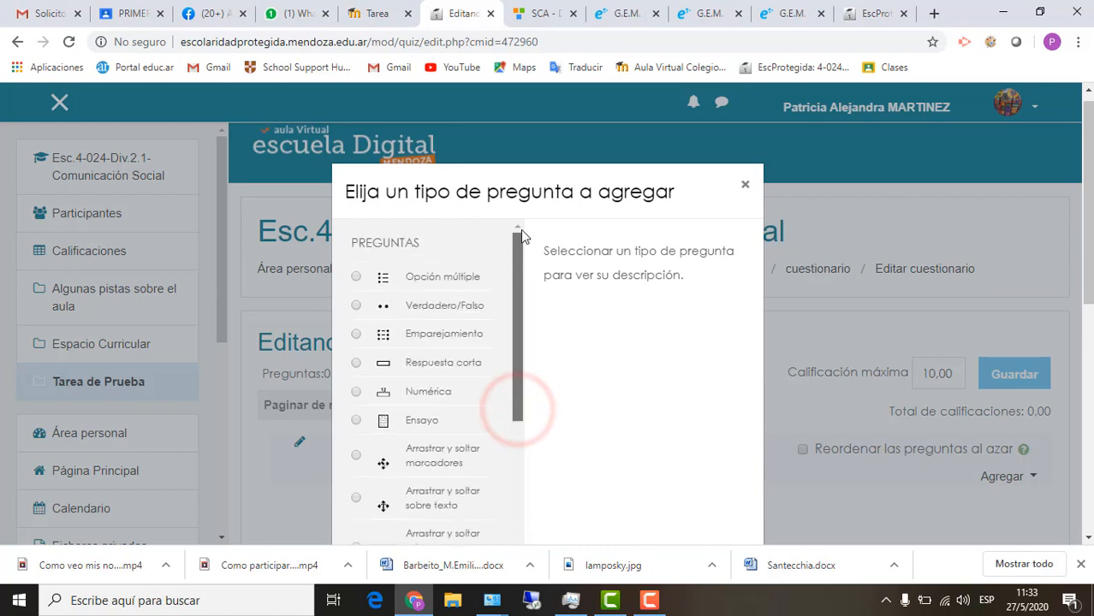
left_click(356, 277)
scroll(656, 447, "down", 2)
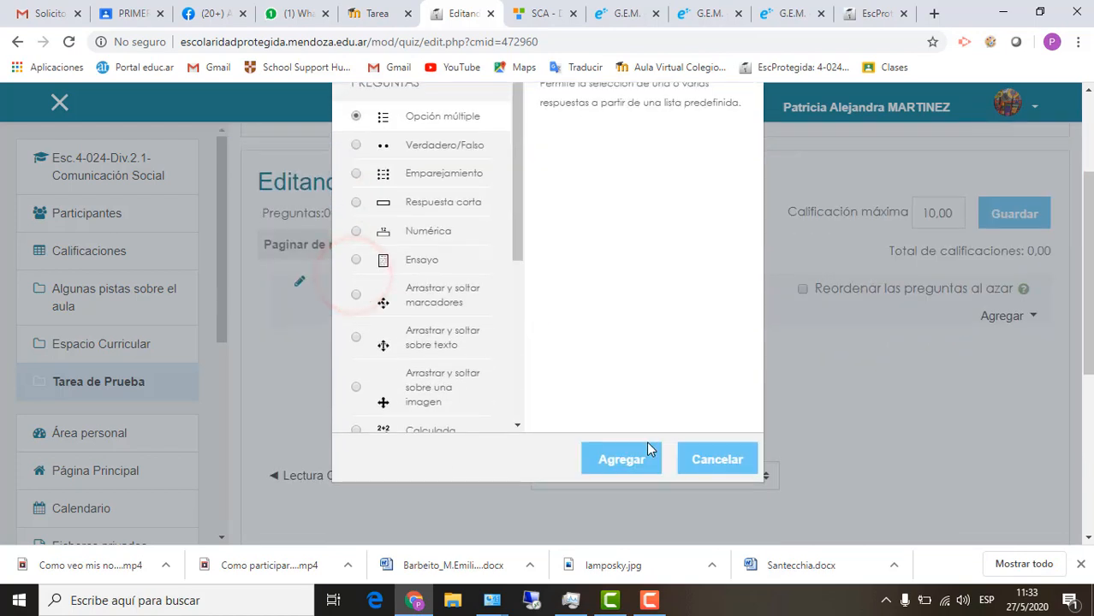
left_click(630, 465)
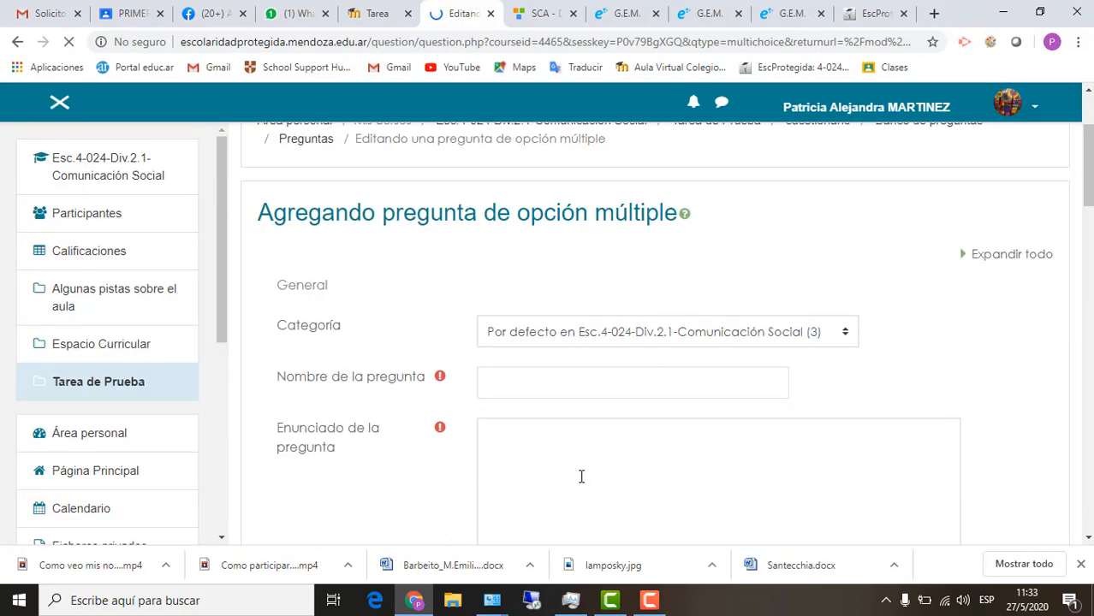
Name the question "Pregunta 1" and enter the question text "¿Qué se festeja el 25 de Mayo?".
left_click(488, 385)
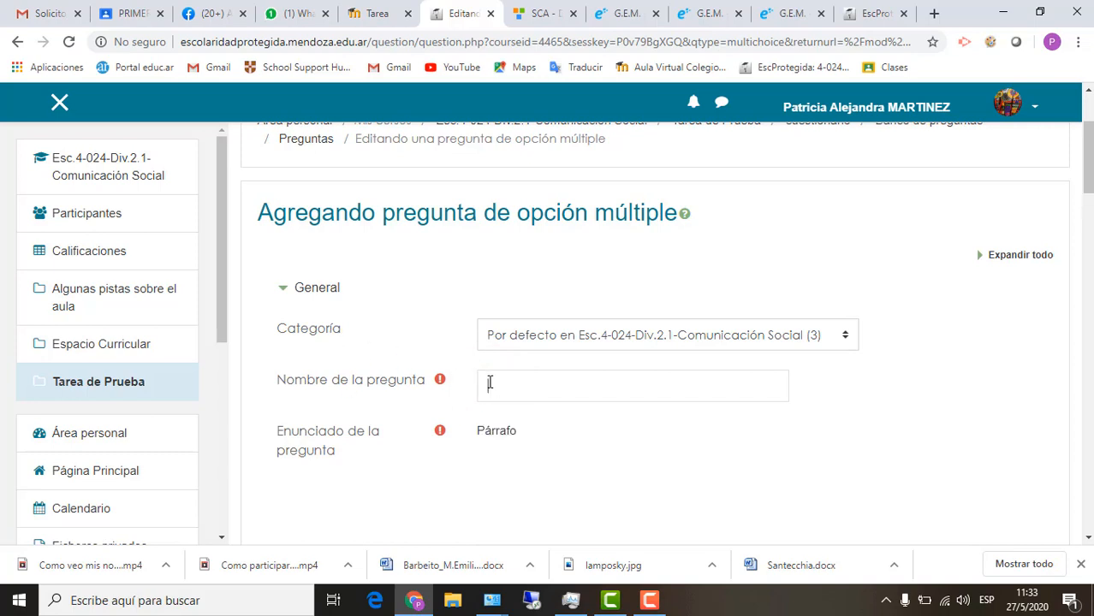
left_click(489, 385)
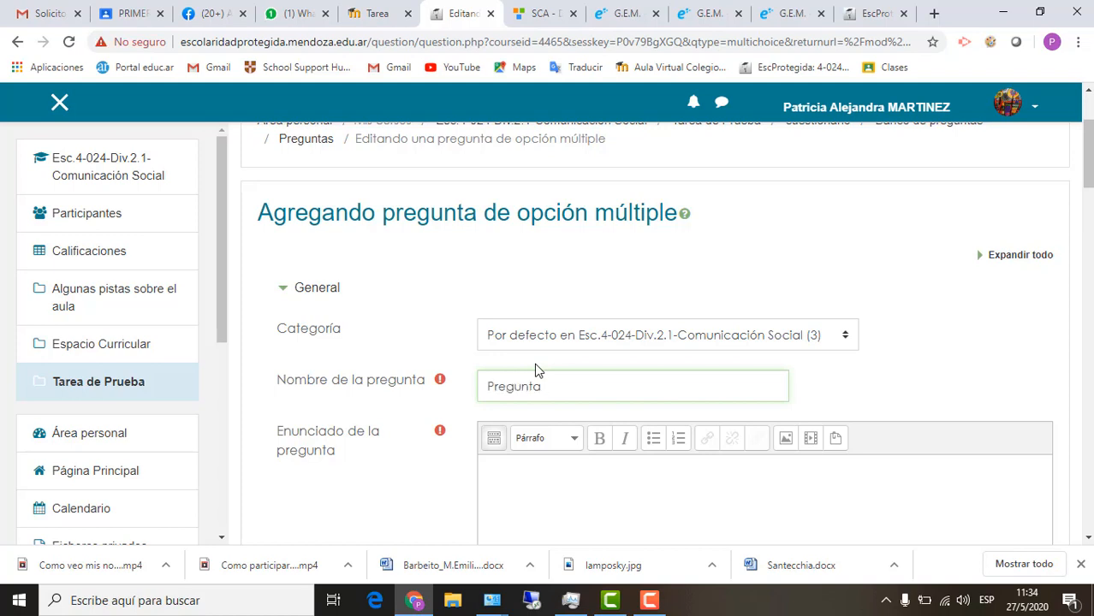
scroll(523, 459, "down", 1)
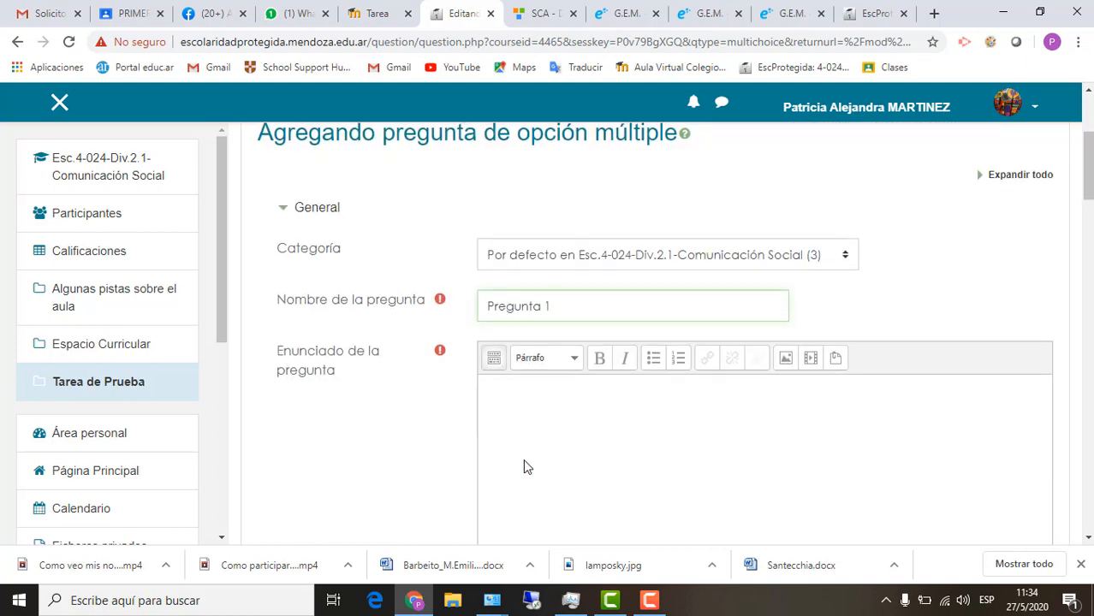
left_click(489, 393)
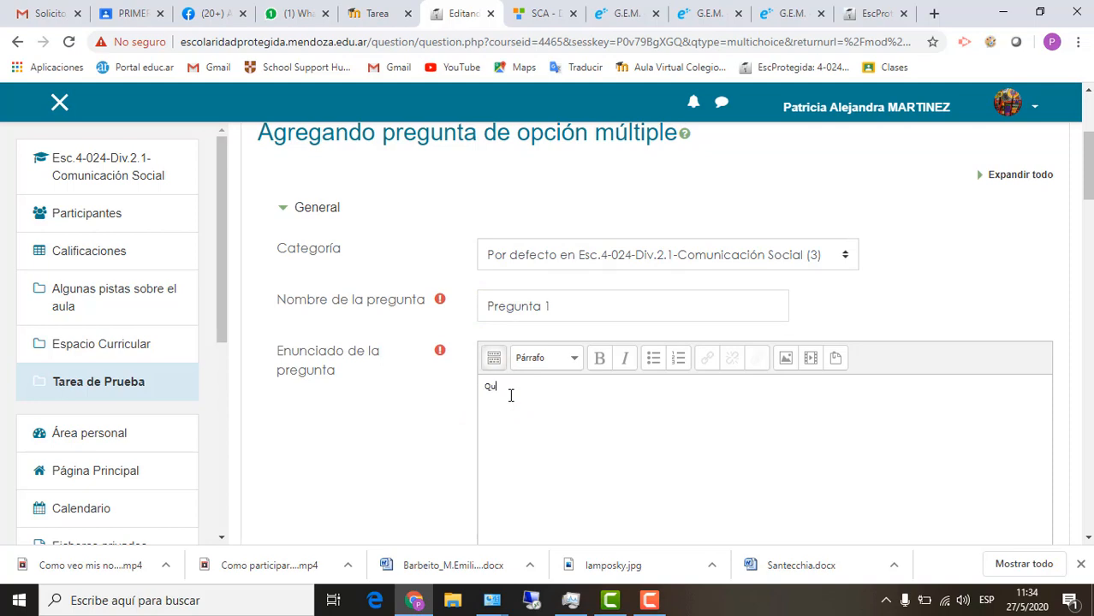
type("Qué se festeja el 25 de Mayo?")
key("Home")
type("¿")
Review the question's default mark, general feedback, number of answers allowed, answer shuffling and choice numbering settings.
scroll(594, 418, "down", 3)
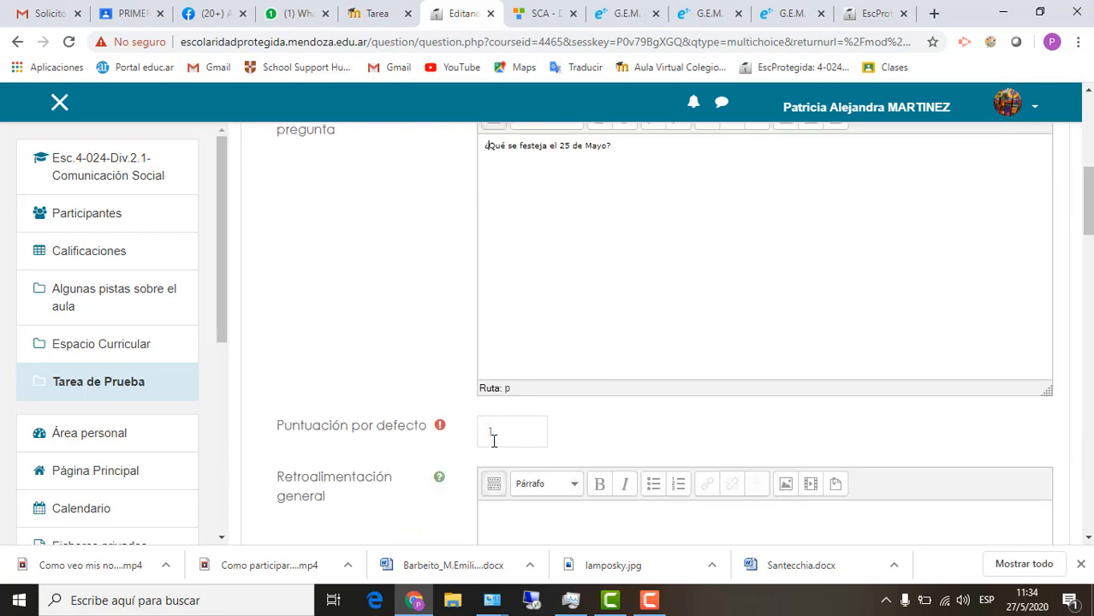
left_click(493, 440)
scroll(486, 487, "down", 1)
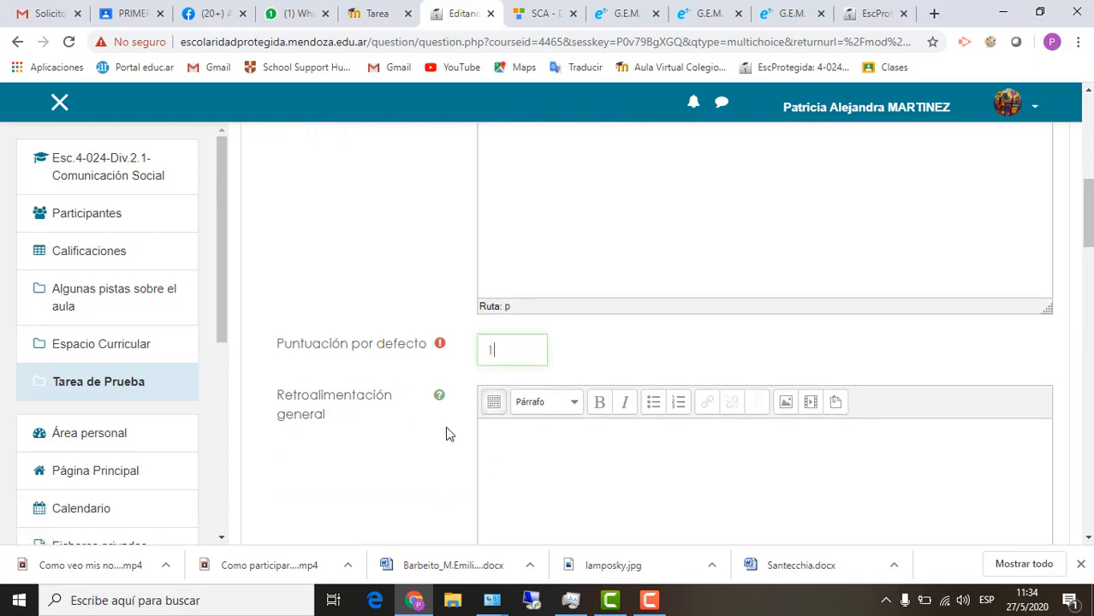
scroll(548, 359, "down", 2)
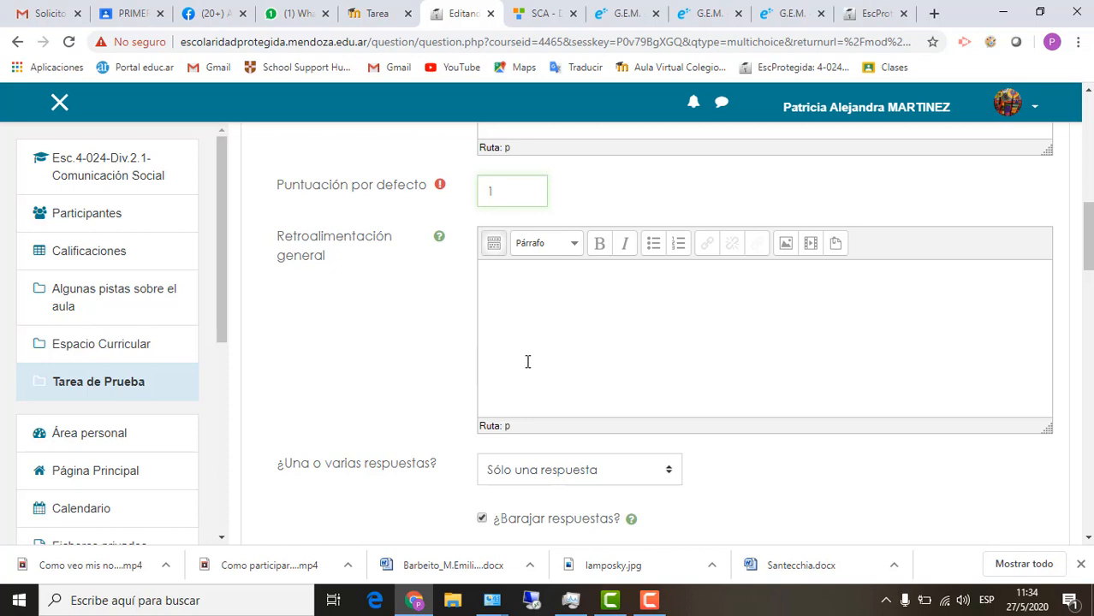
scroll(528, 361, "down", 1)
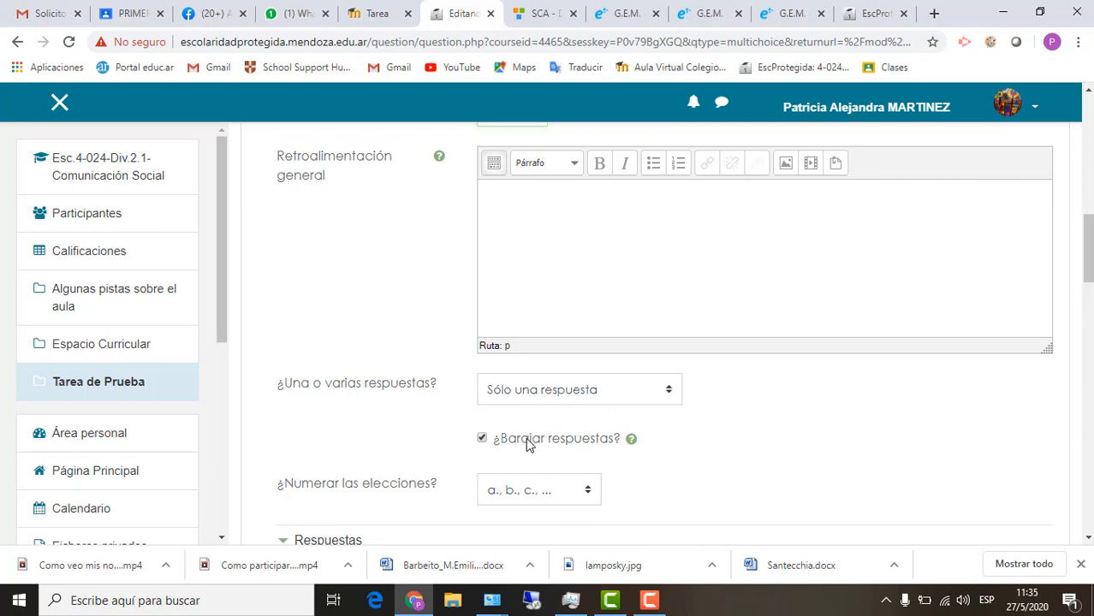
scroll(544, 456, "down", 1)
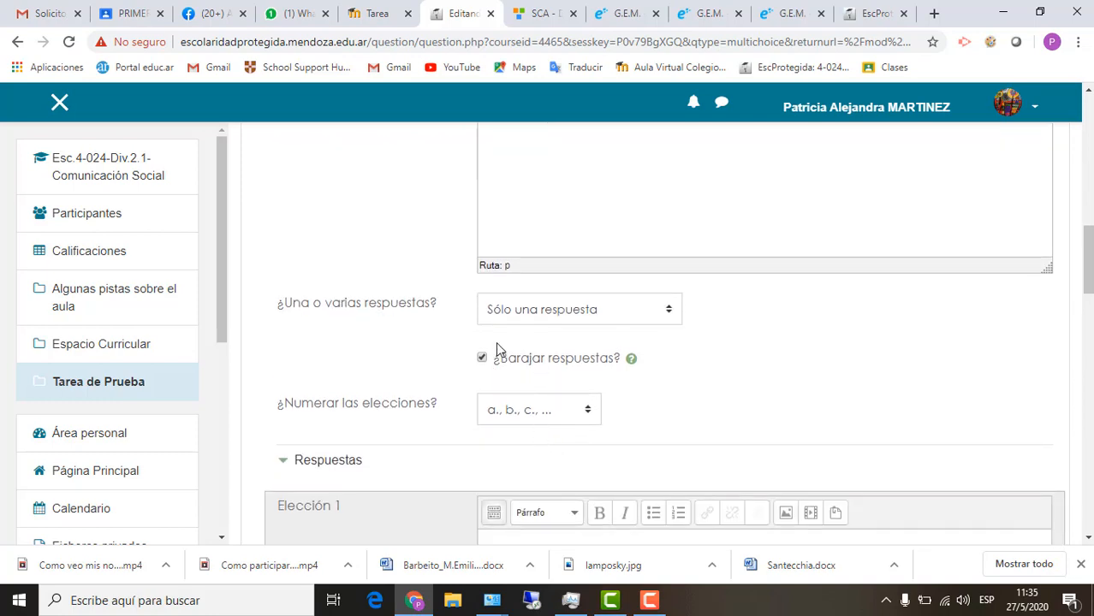
scroll(476, 359, "down", 2)
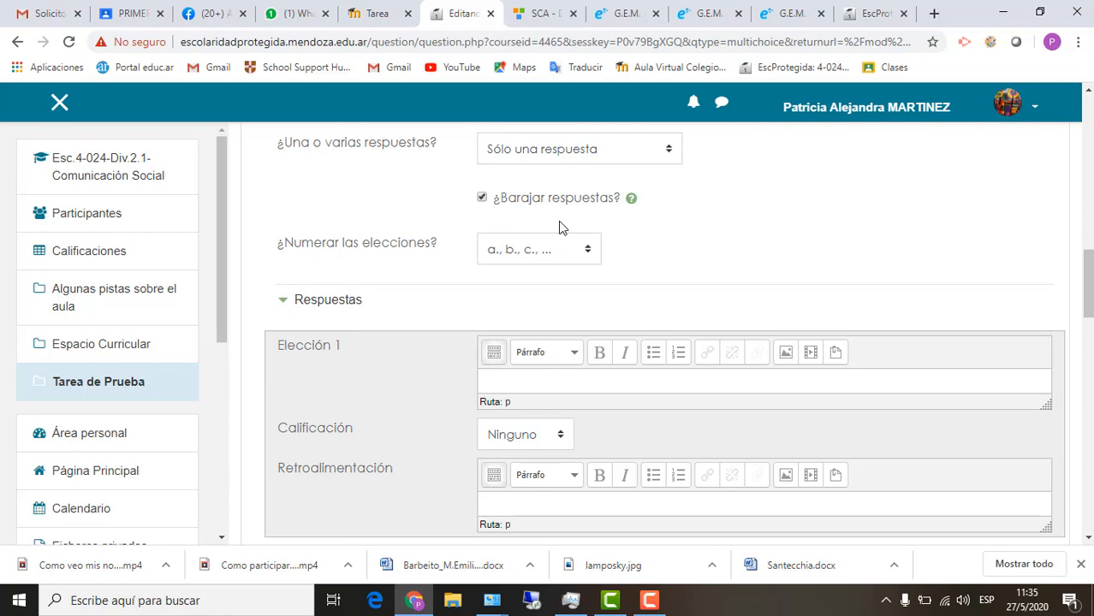
Enter "El Primer Gobierno Patrio" as Elección 1 and set its Calificación to 100%.
left_click(509, 379)
type("El Primer Gobierno Patrio")
left_click(533, 434)
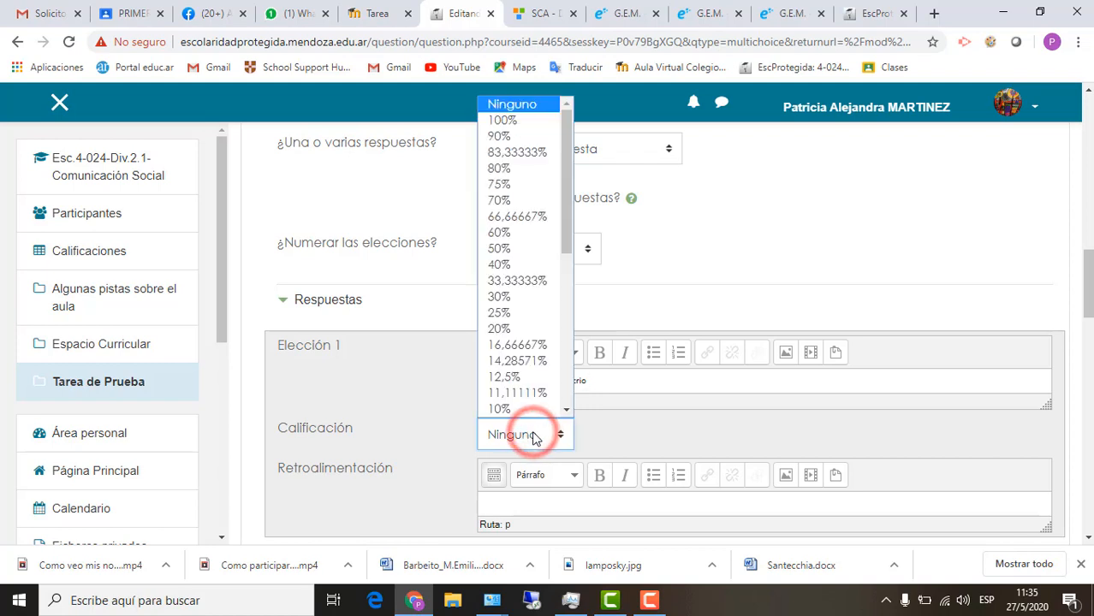
scroll(517, 402, "down", 2)
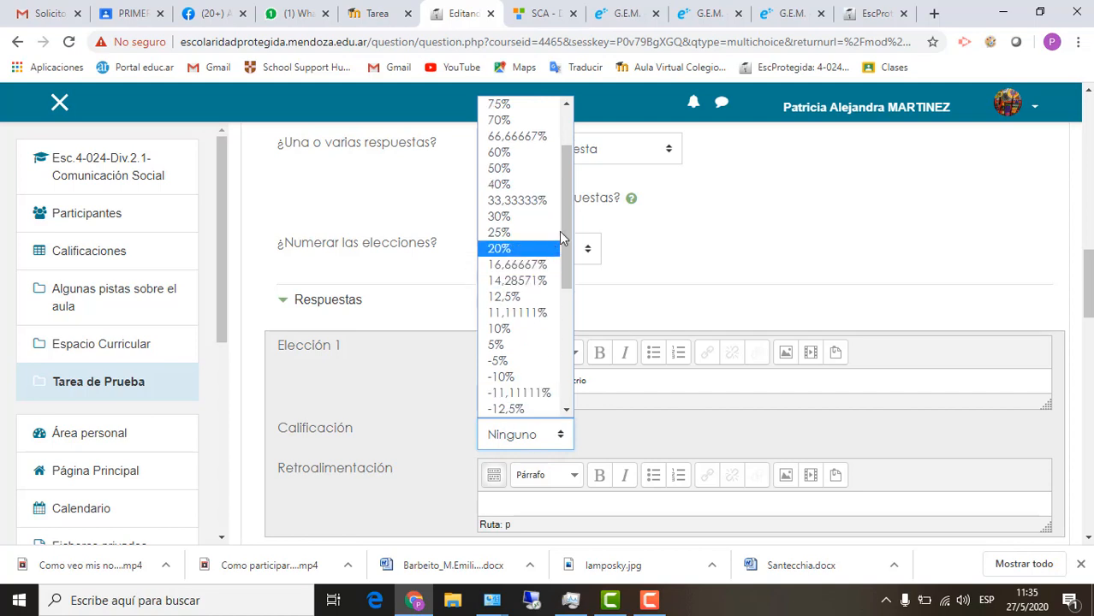
left_click_drag(568, 257, 576, 189)
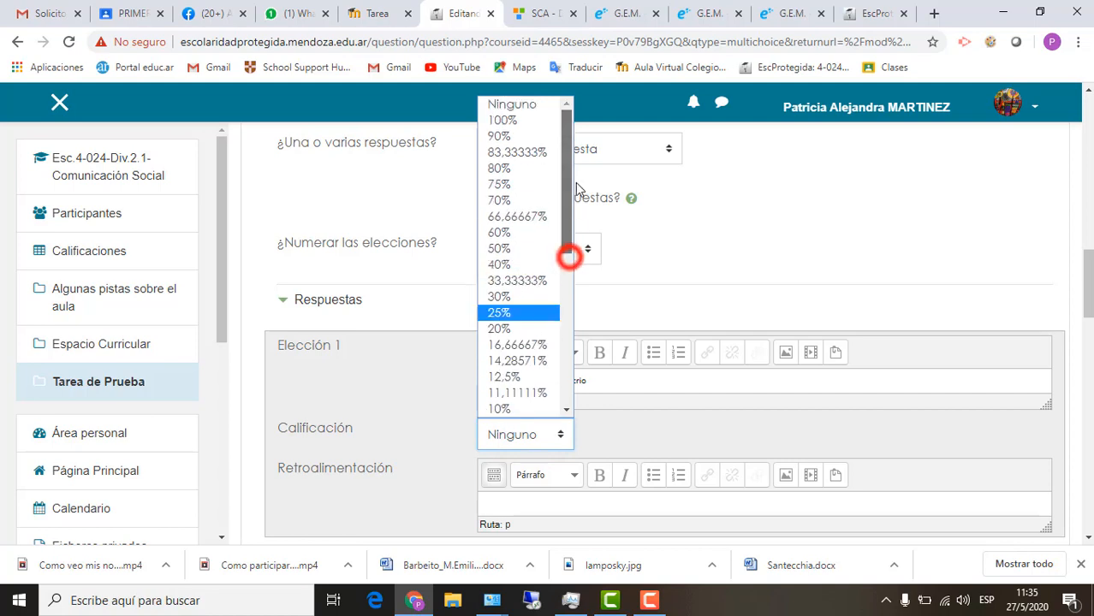
left_click(531, 118)
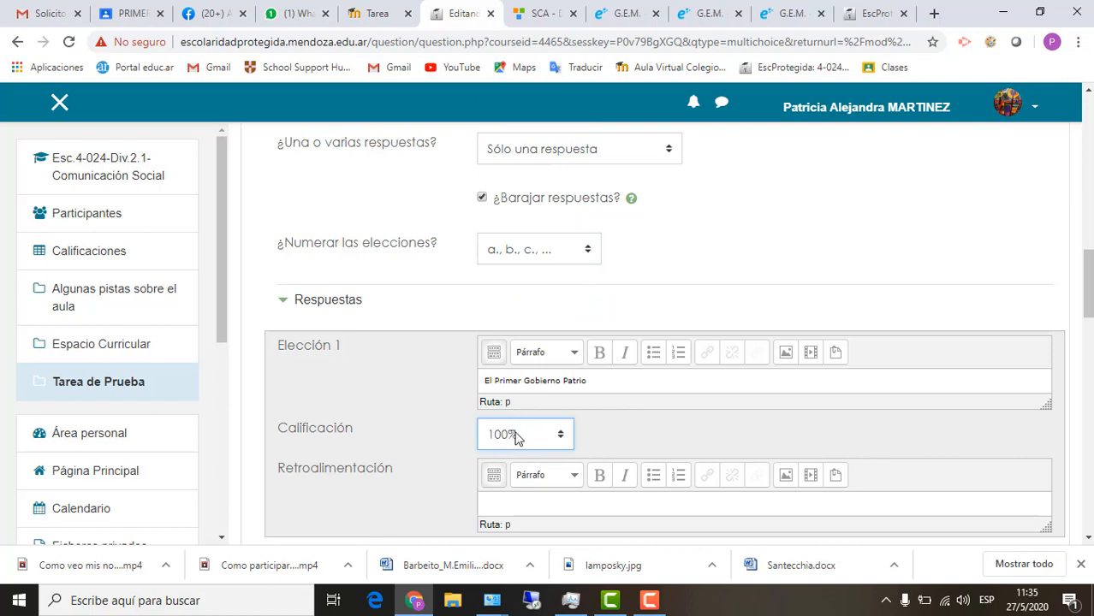
Enter "El Día de la Independencia" as Elección 2 and "La Creación de la Bandera" as Elección 3.
scroll(526, 460, "down", 1)
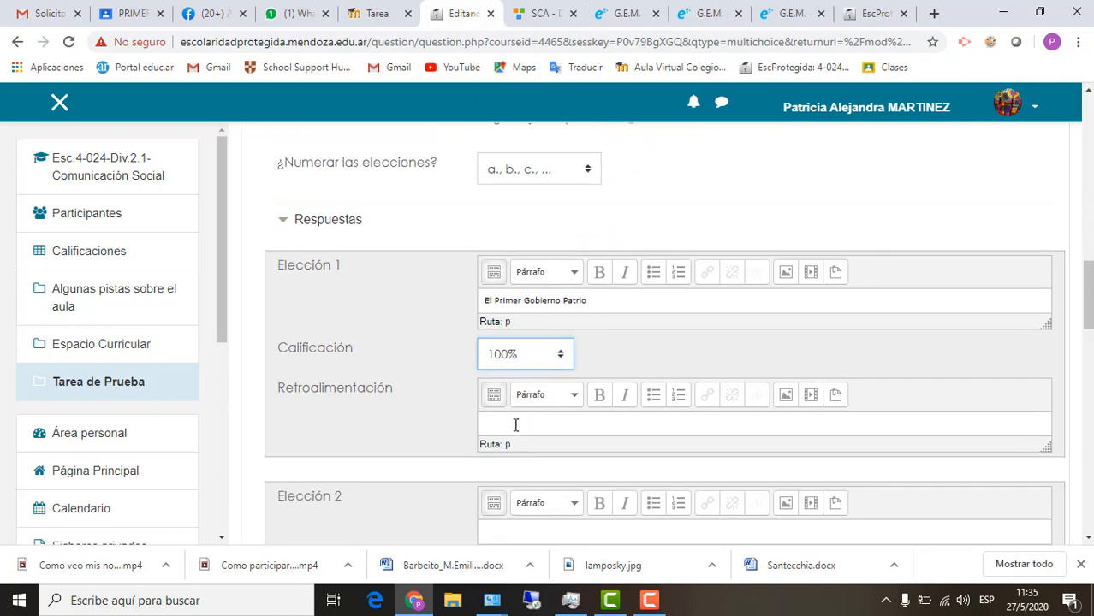
left_click(515, 425)
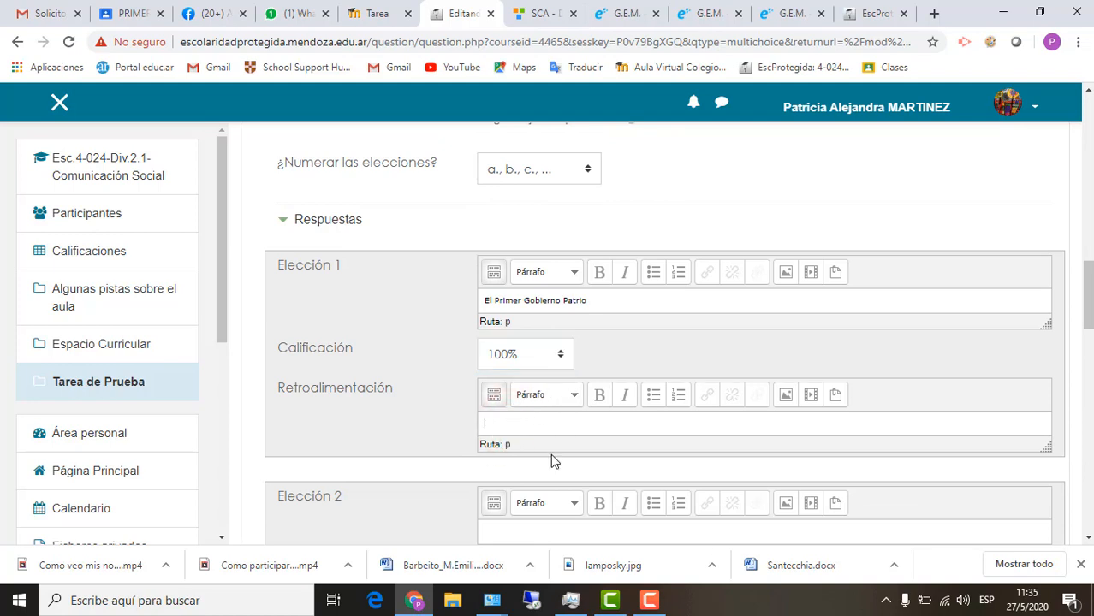
scroll(554, 445, "down", 2)
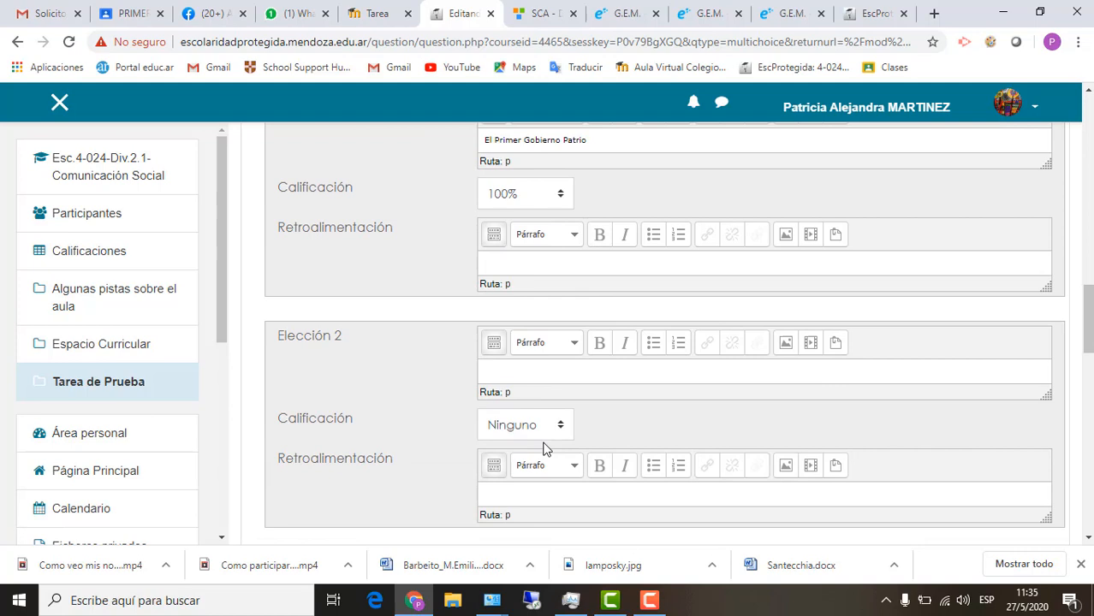
left_click(506, 371)
type("El Día de la Independencia")
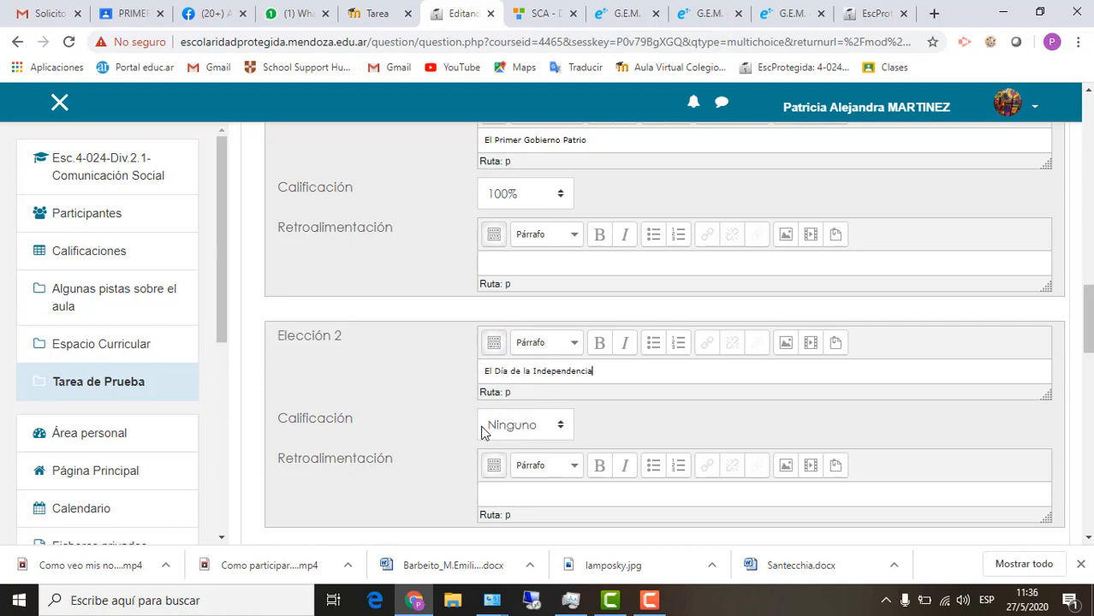
scroll(527, 432, "down", 1)
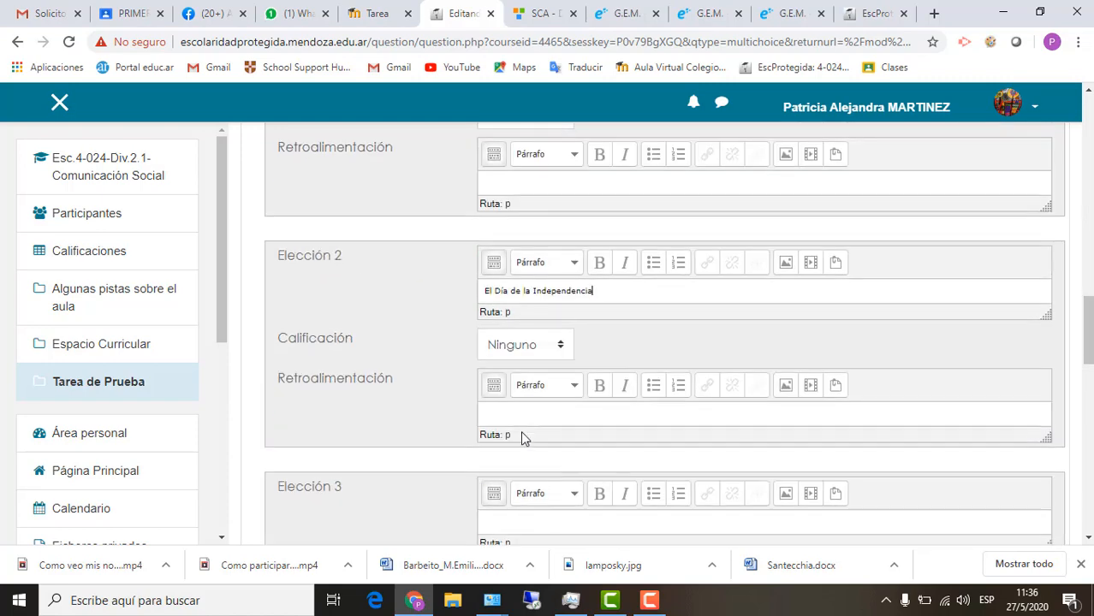
scroll(516, 493, "down", 1)
left_click(511, 438)
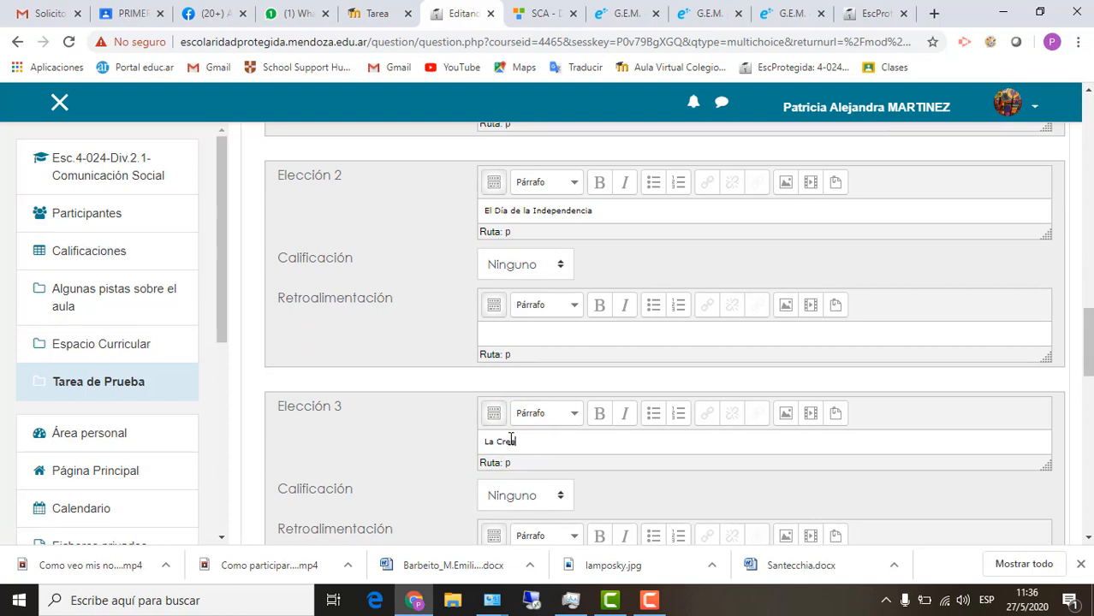
type("La Creación de la Bandera")
scroll(513, 454, "down", 1)
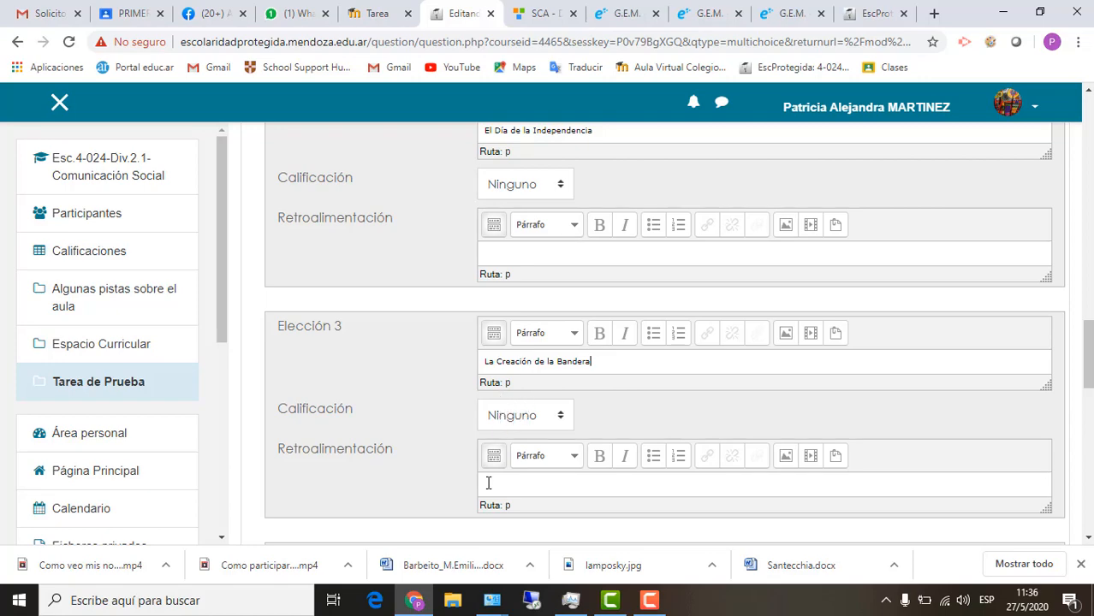
Fill in the answers' Retroalimentación: "Respuesta Correcta" for Elección 1, "Respuesta Incorrecta" for Elección 2 and "Respuesta incorrecta" for Elección 3.
scroll(571, 382, "up", 2)
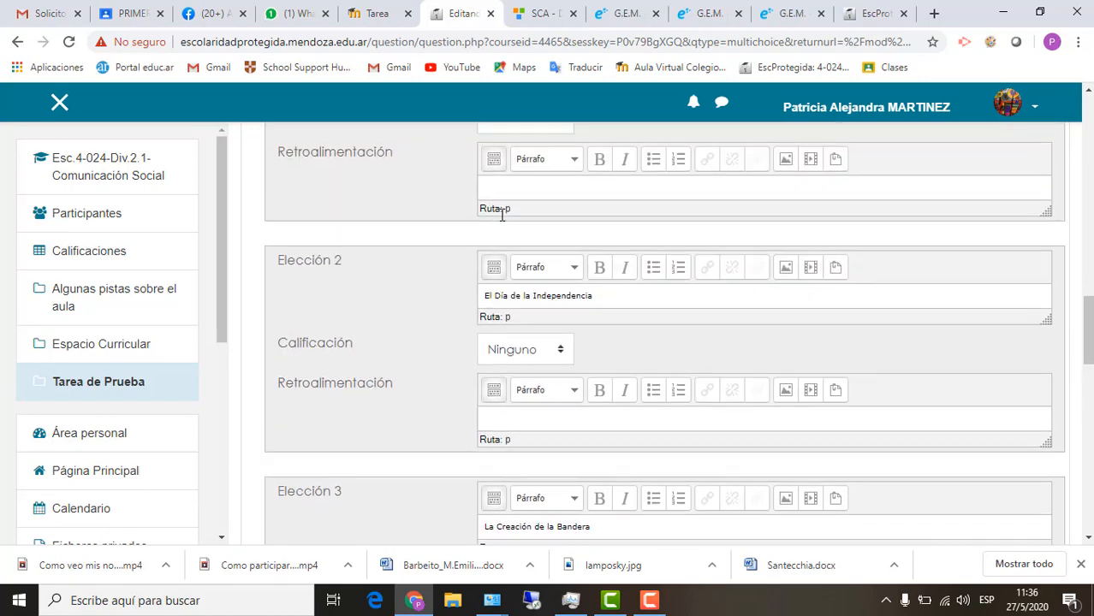
scroll(517, 313, "up", 1)
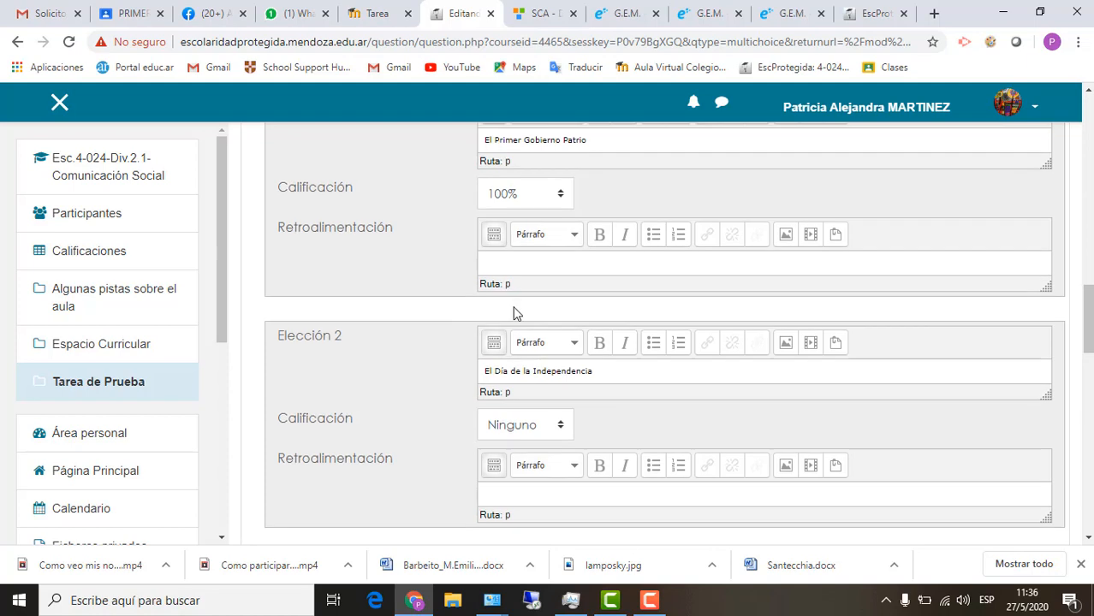
left_click(501, 260)
type("Respuesta Correcta")
scroll(461, 468, "down", 1)
left_click(510, 410)
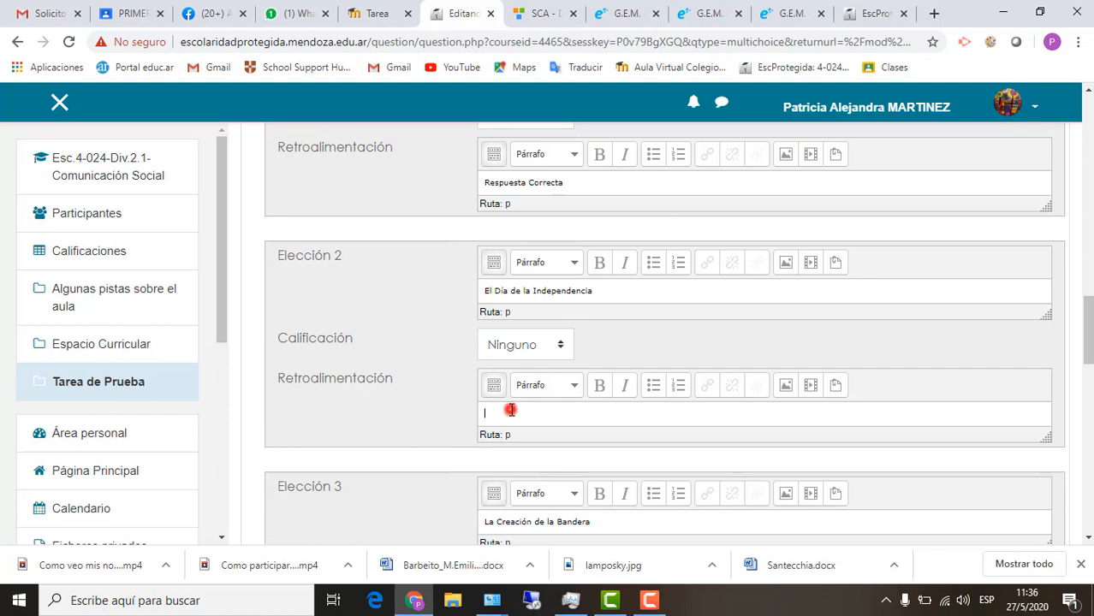
type("Respuesta incorrecta")
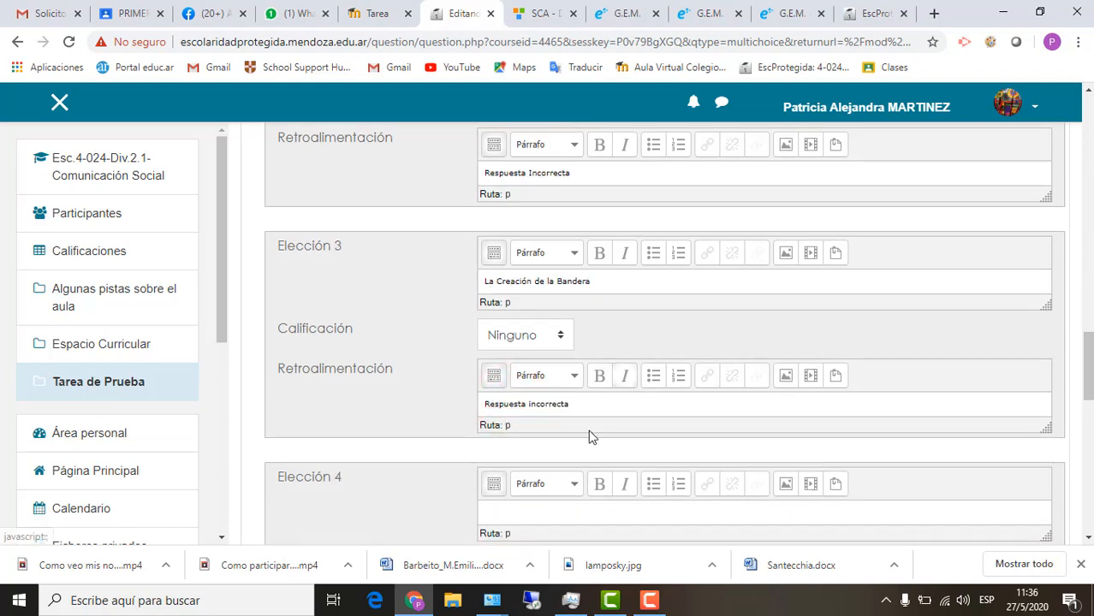
Leave Elección 4 and 5 blank and save the multiple-choice question to the quiz.
scroll(579, 454, "down", 3)
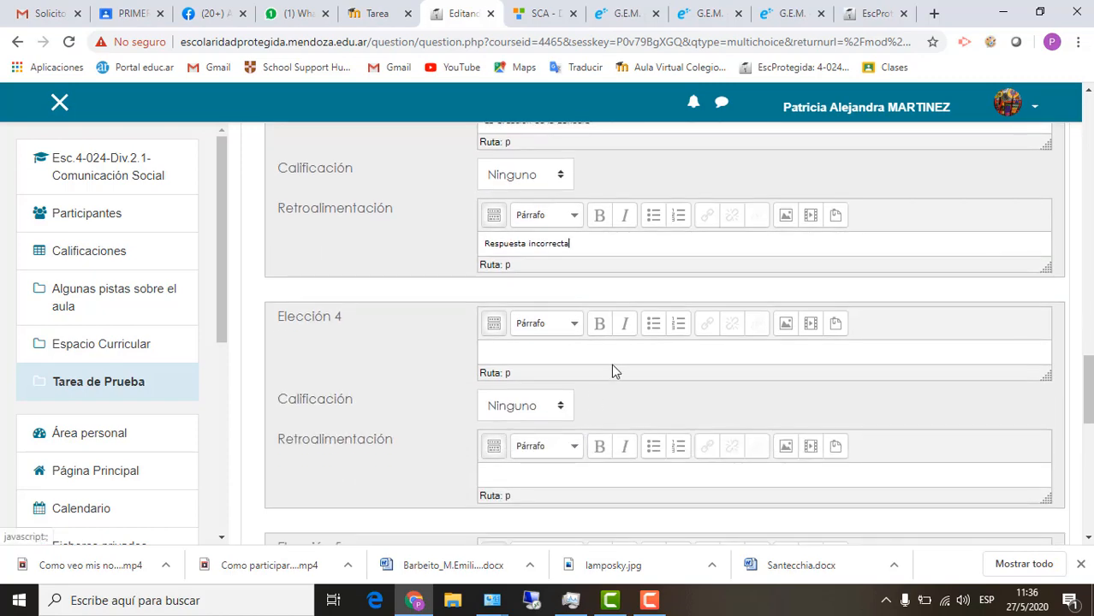
scroll(593, 410, "down", 2)
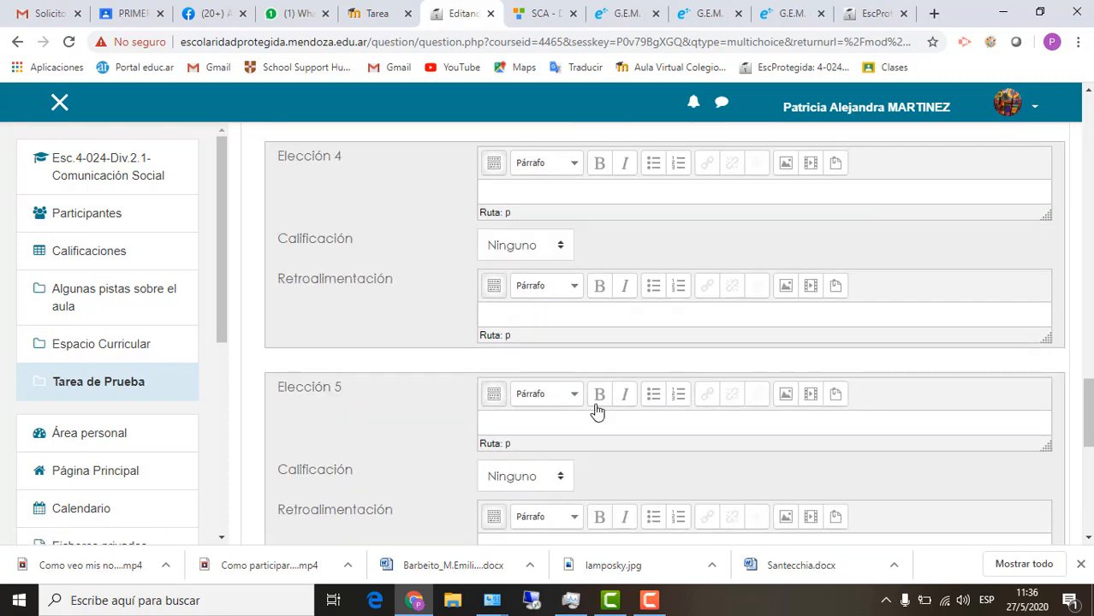
scroll(596, 419, "down", 3)
scroll(600, 411, "down", 1)
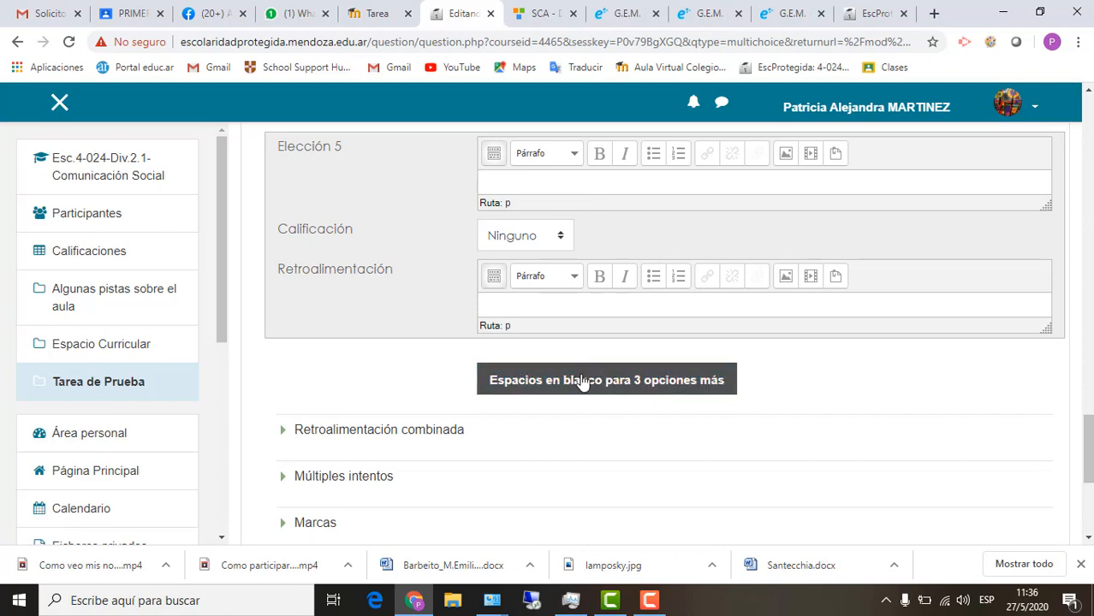
scroll(587, 385, "down", 2)
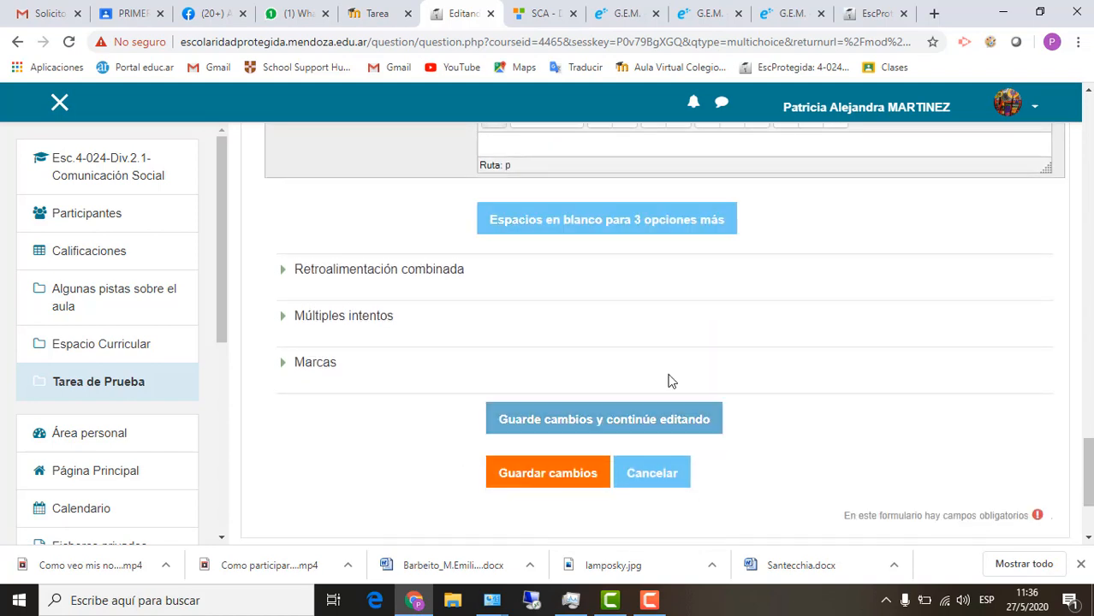
left_click(562, 477)
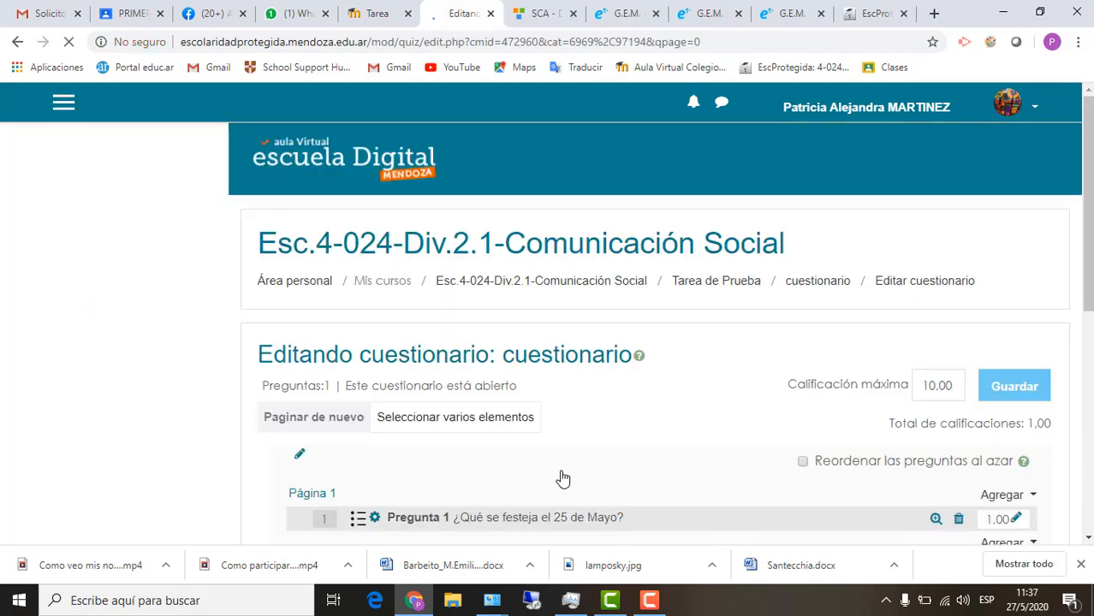
Add a new Verdadero/Falso question after the first question in the quiz.
scroll(676, 423, "down", 2)
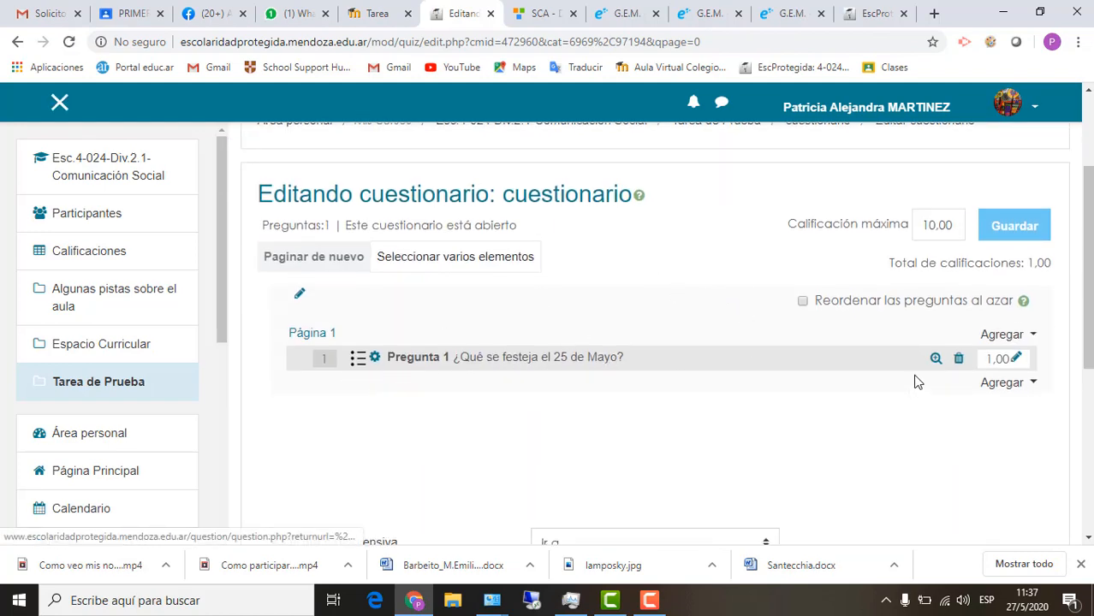
left_click(1013, 386)
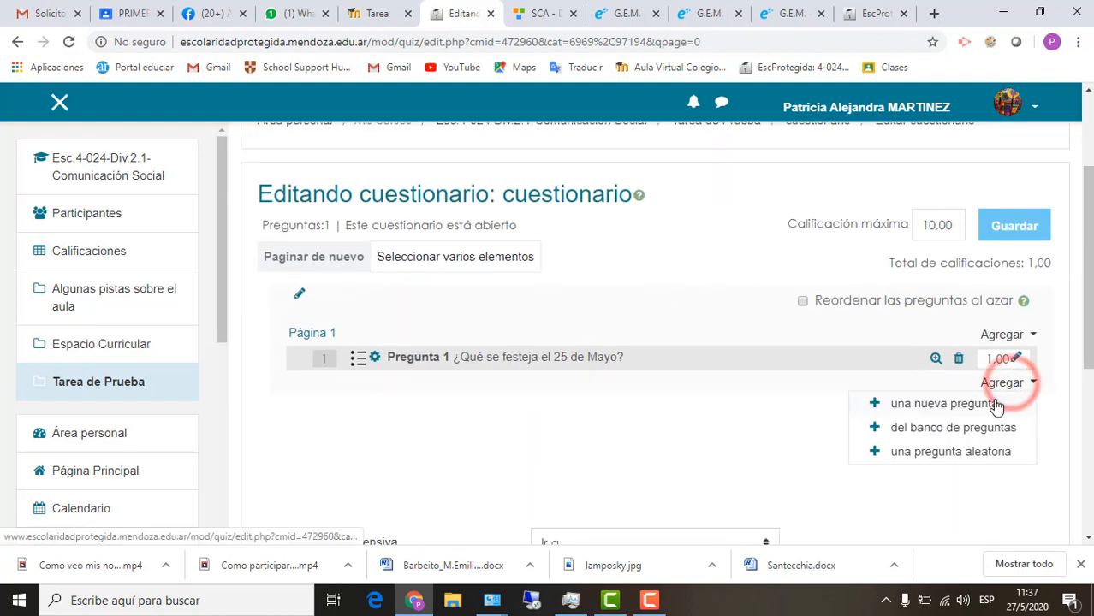
left_click(939, 403)
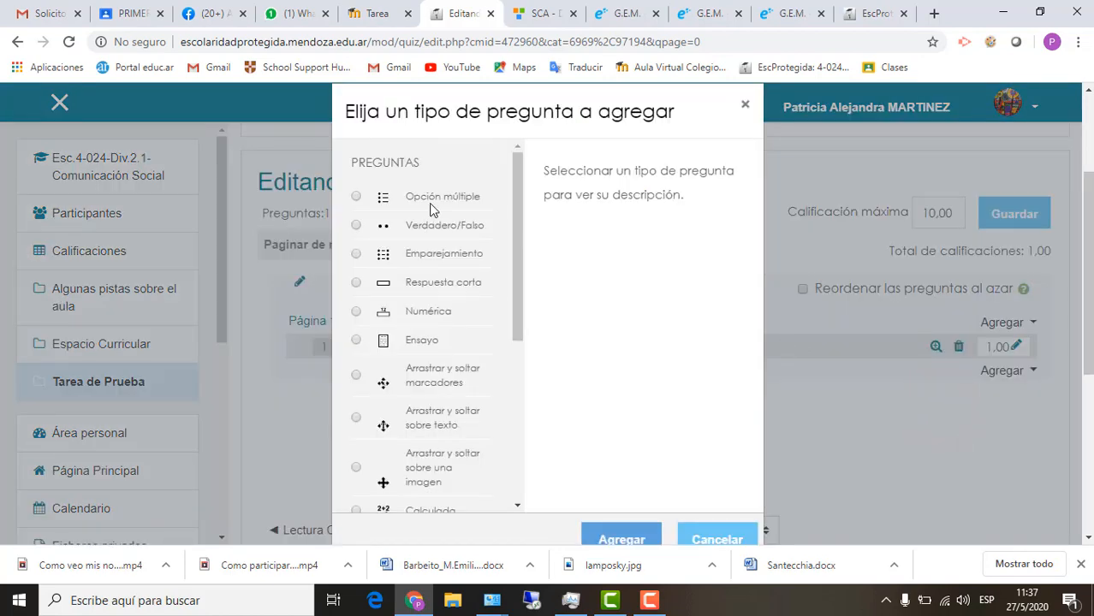
left_click(356, 226)
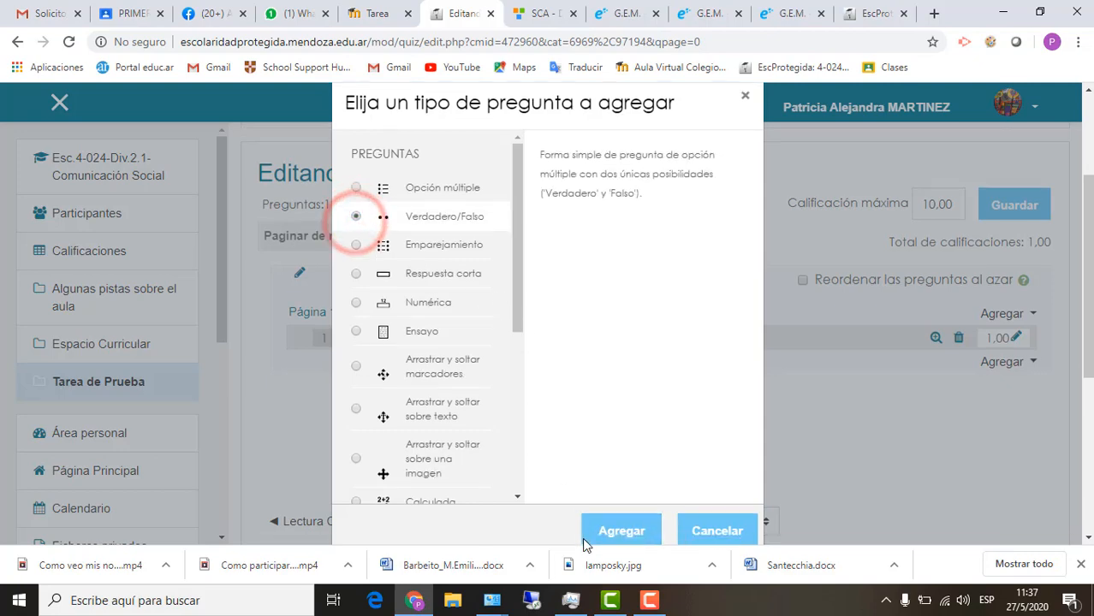
scroll(587, 530, "down", 1)
left_click(619, 458)
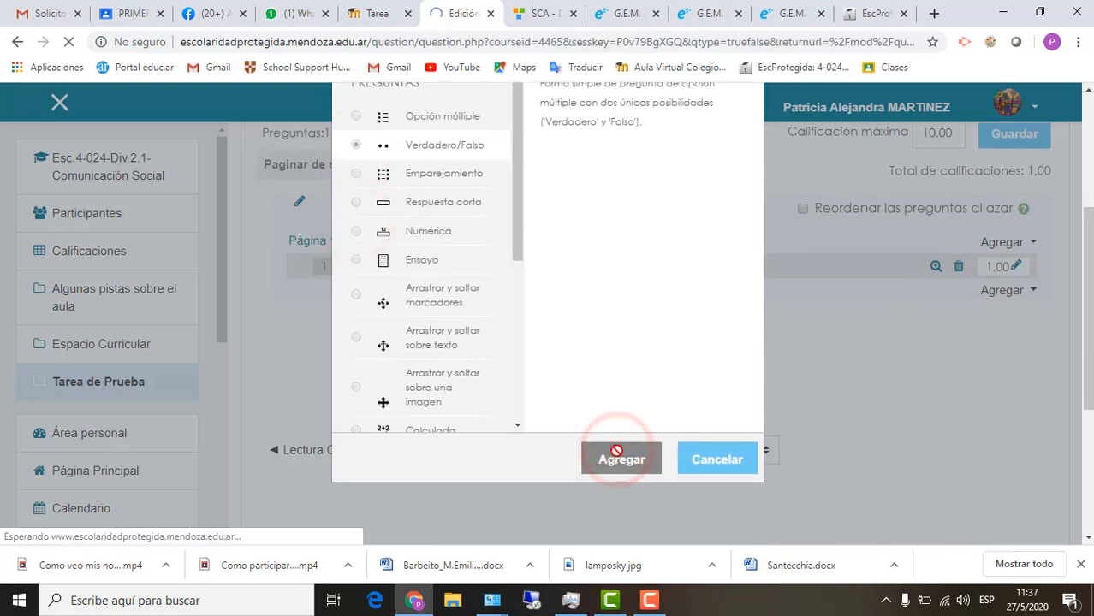
Name the question "Pregunta 2" and enter the statement "El día de la Independencia es el 9 de Julio de 1826".
scroll(573, 464, "down", 3)
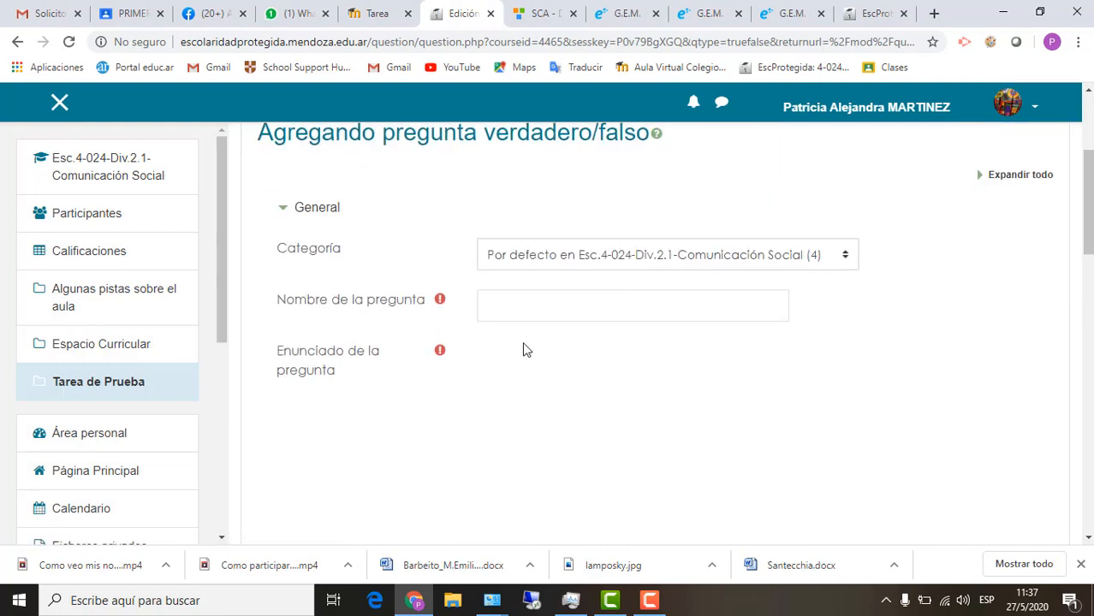
left_click(505, 304)
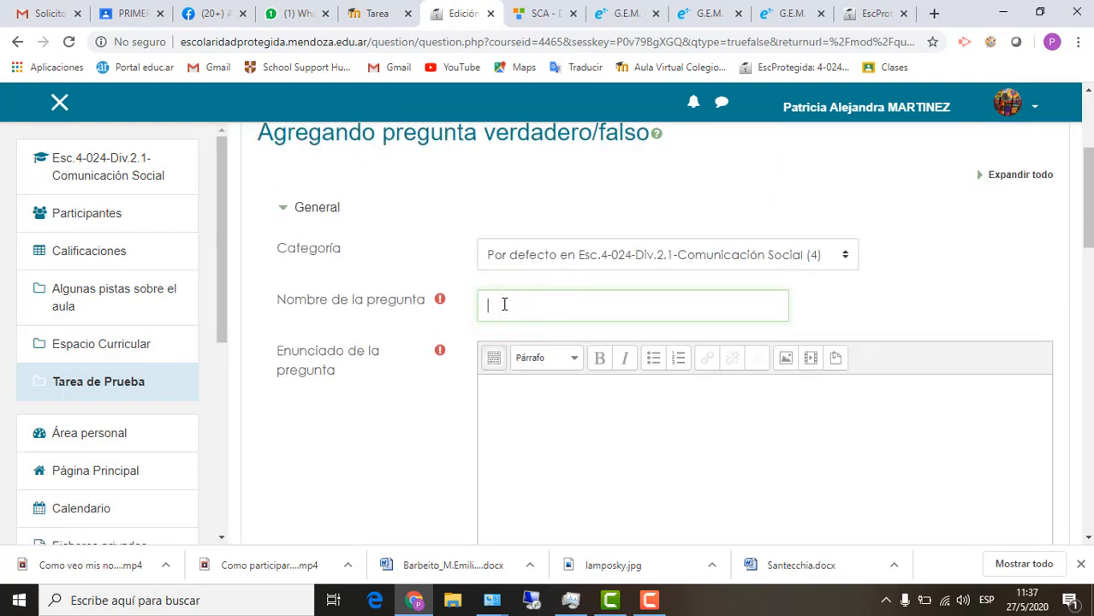
type("P")
type("regunta 2")
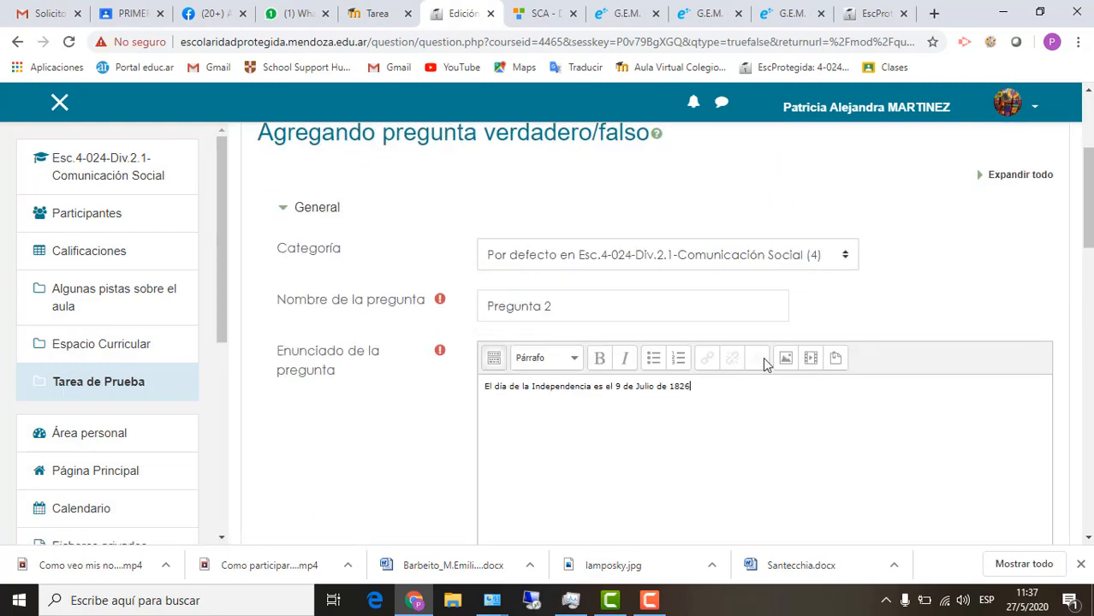
Set Respuesta correcta to Verdadero, leave the Retroalimentación fields blank and save the true/false question.
scroll(628, 430, "down", 4)
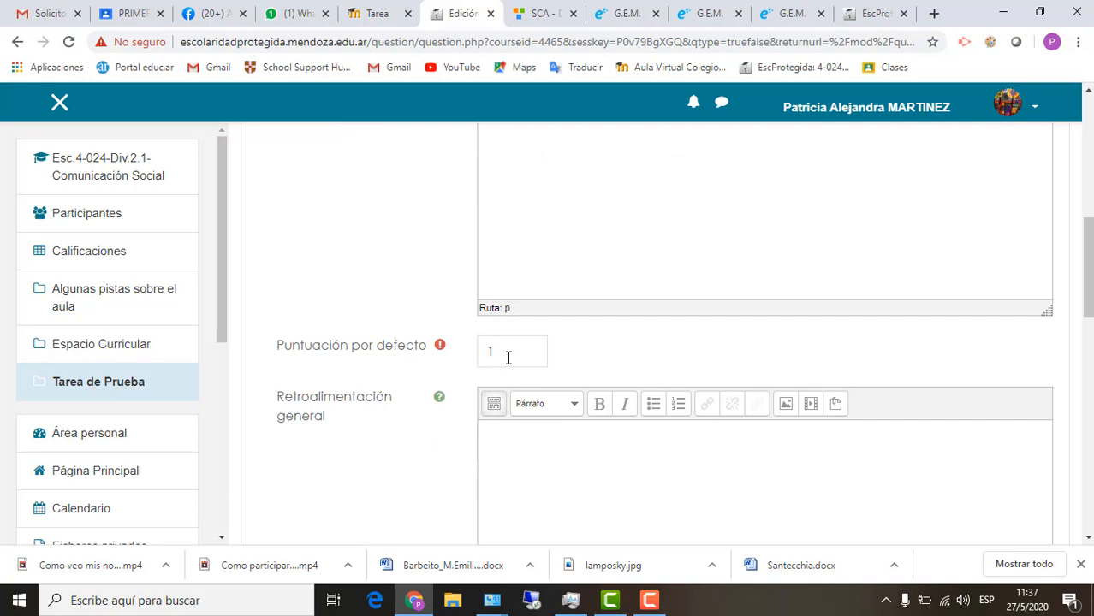
scroll(508, 358, "down", 2)
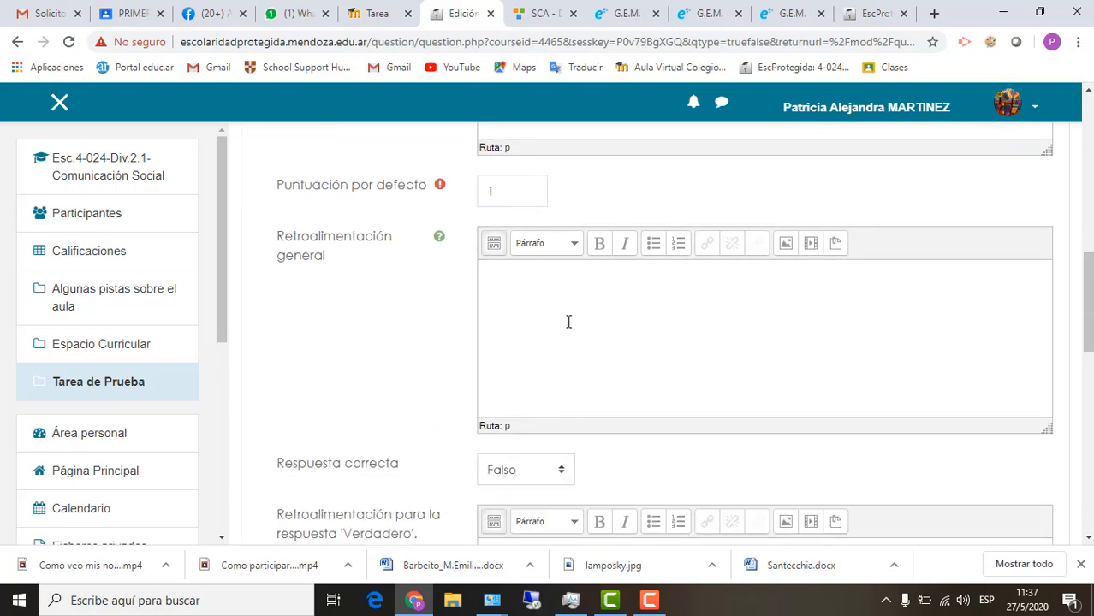
scroll(568, 338, "down", 1)
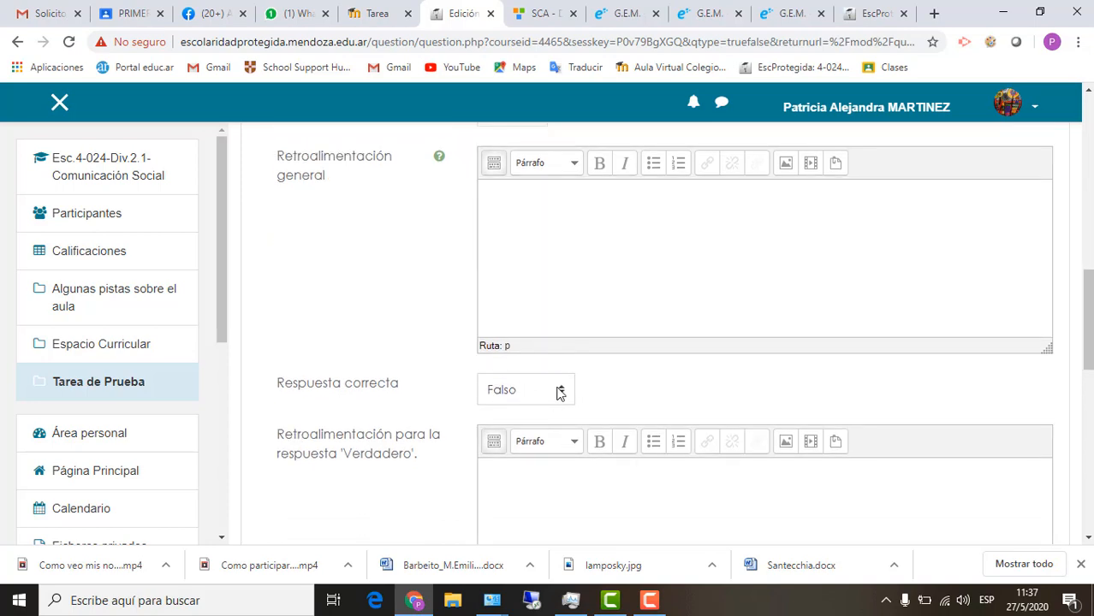
left_click(558, 389)
left_click(531, 430)
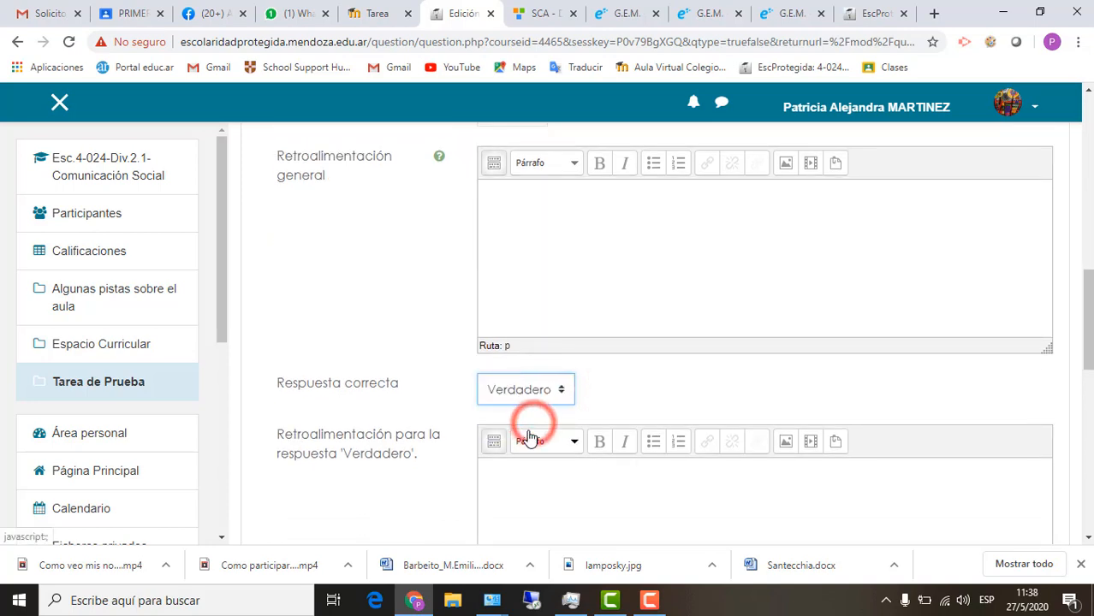
scroll(528, 436, "down", 2)
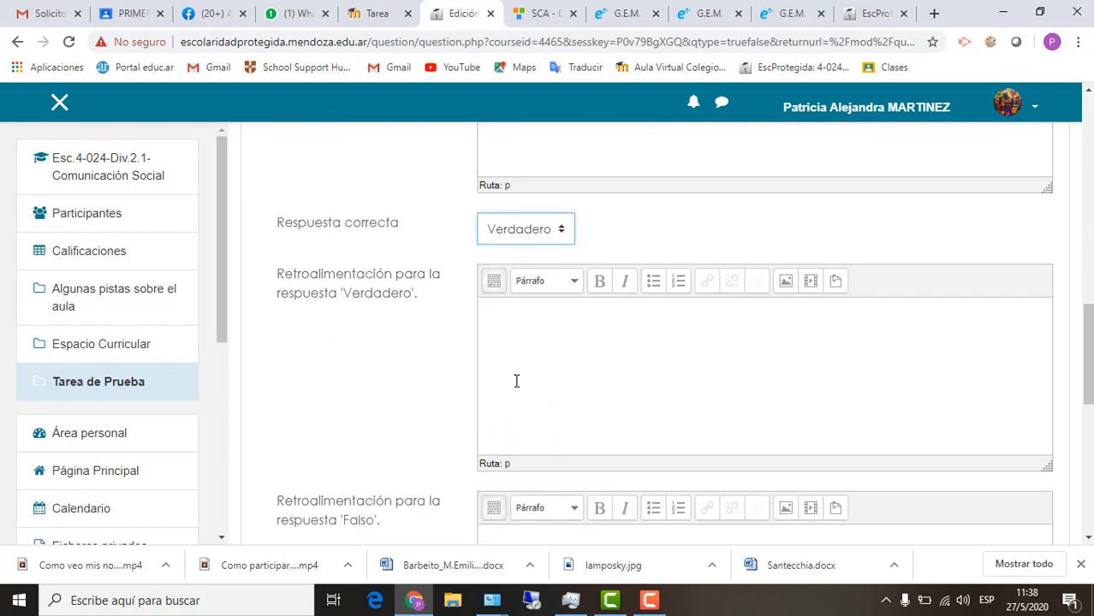
scroll(568, 352, "down", 1)
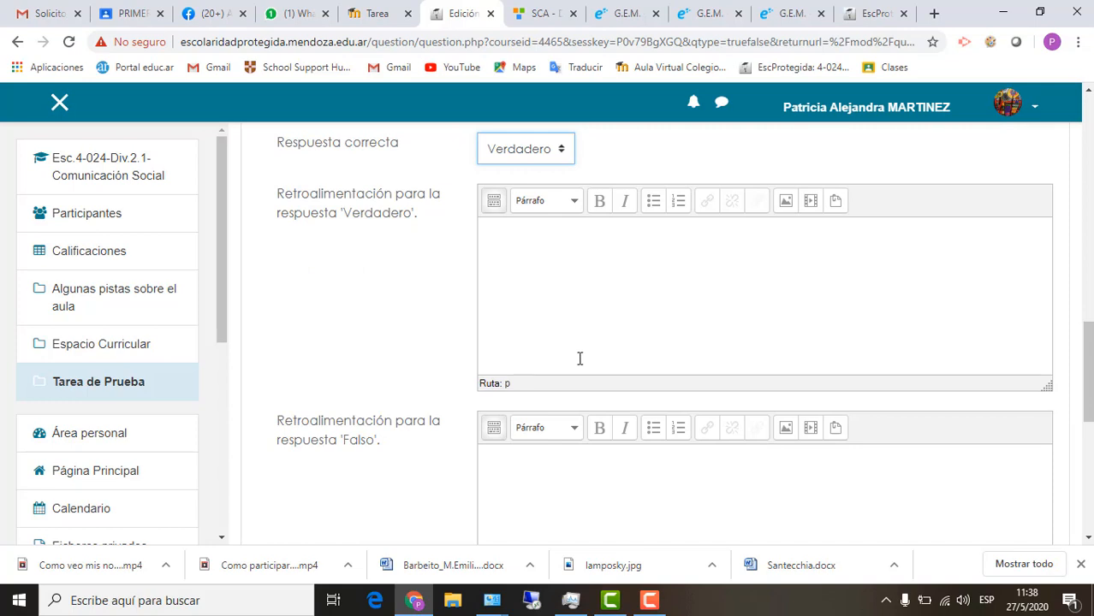
scroll(579, 359, "down", 2)
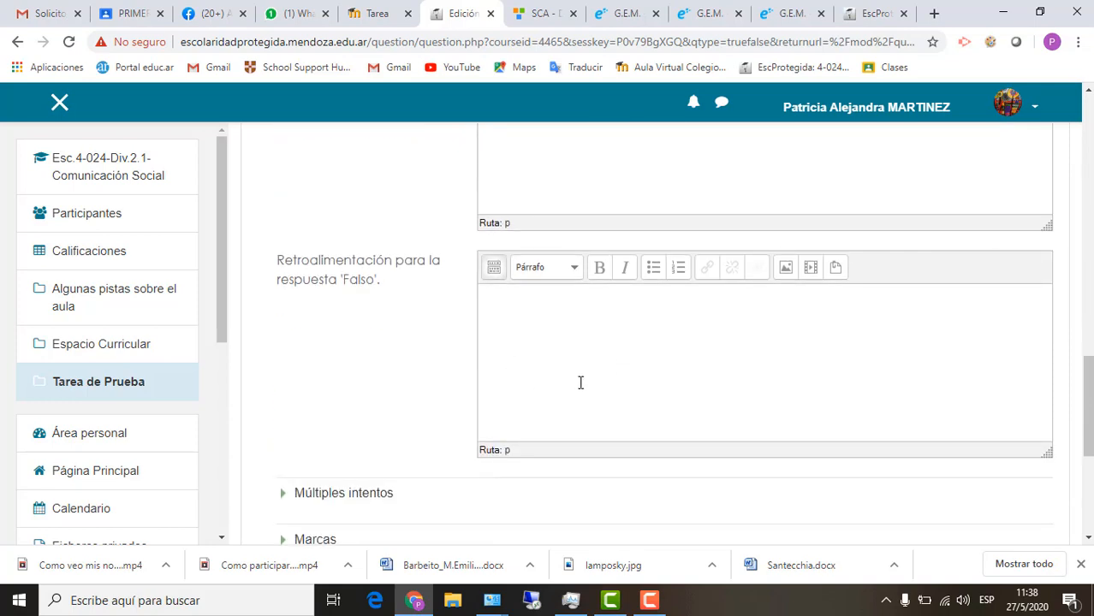
scroll(593, 336, "down", 2)
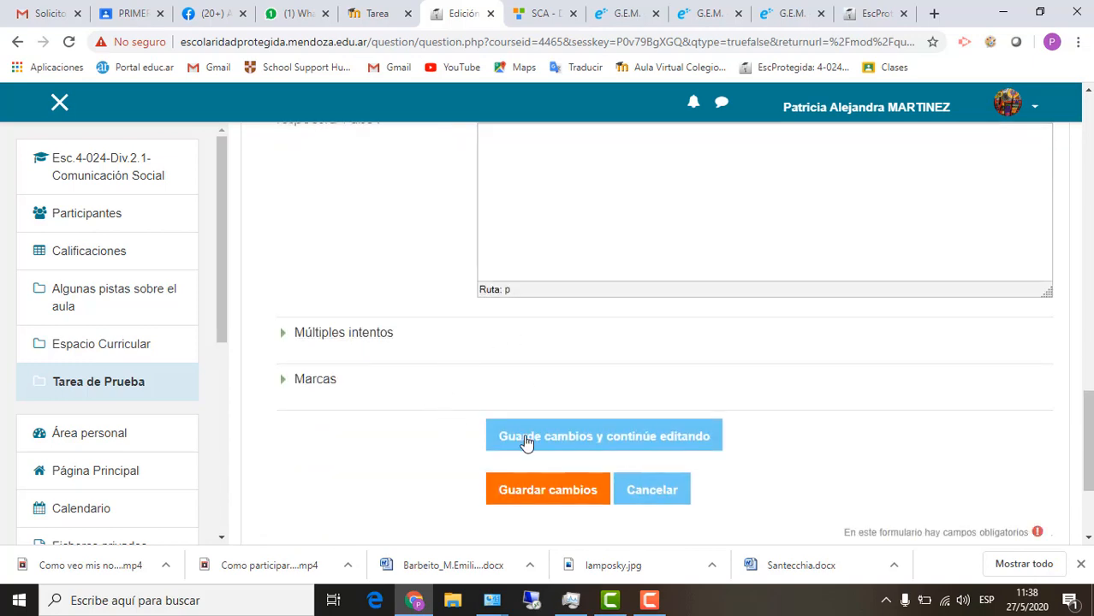
left_click(561, 499)
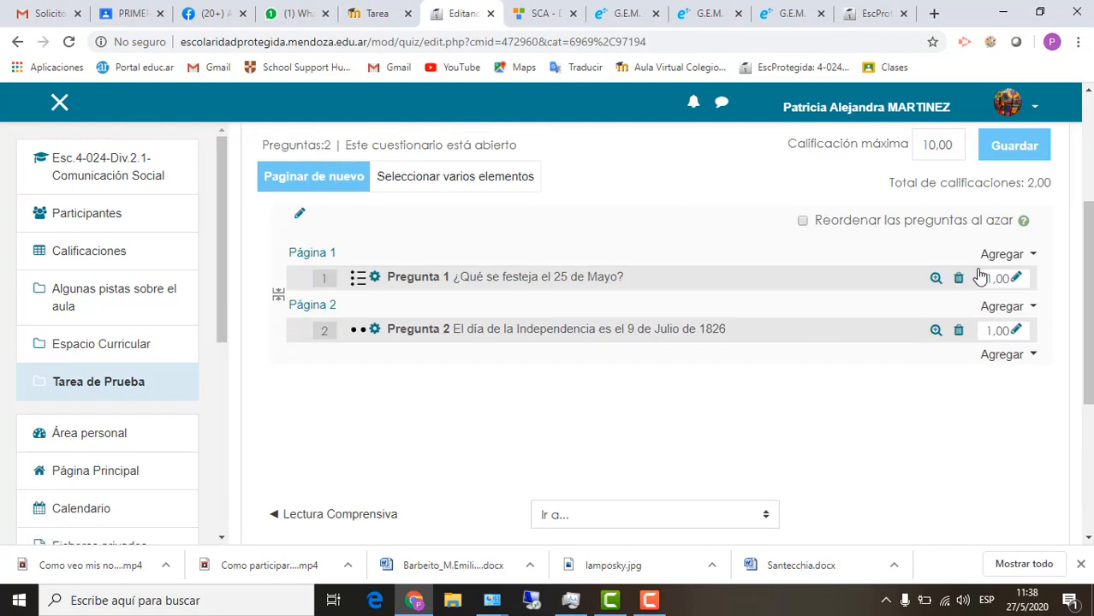
Add a new Emparejamiento question after Pregunta 2 in the quiz.
left_click(999, 358)
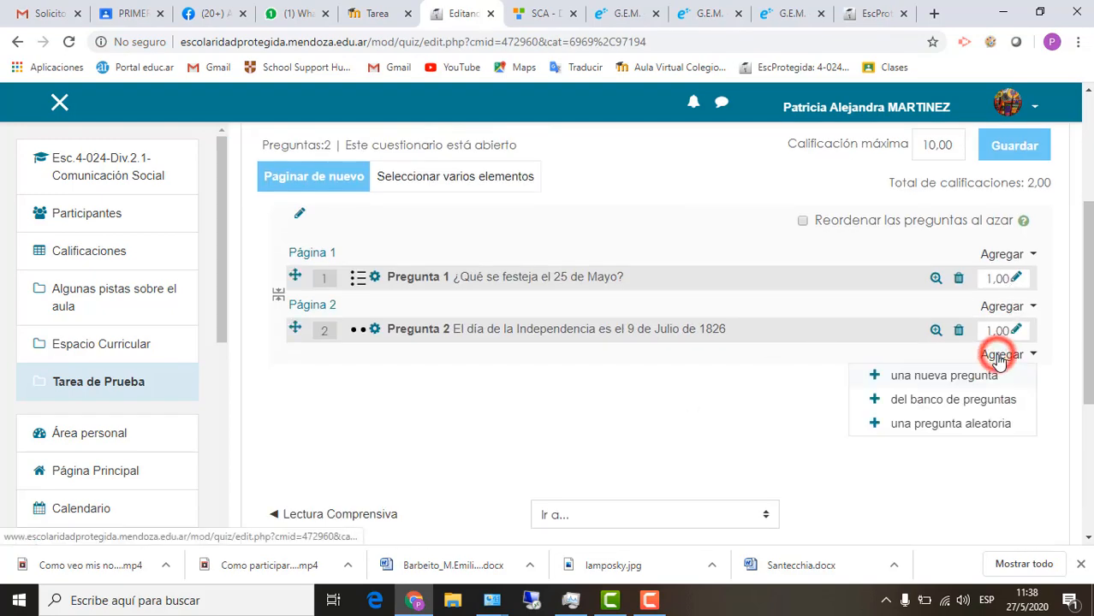
left_click(925, 386)
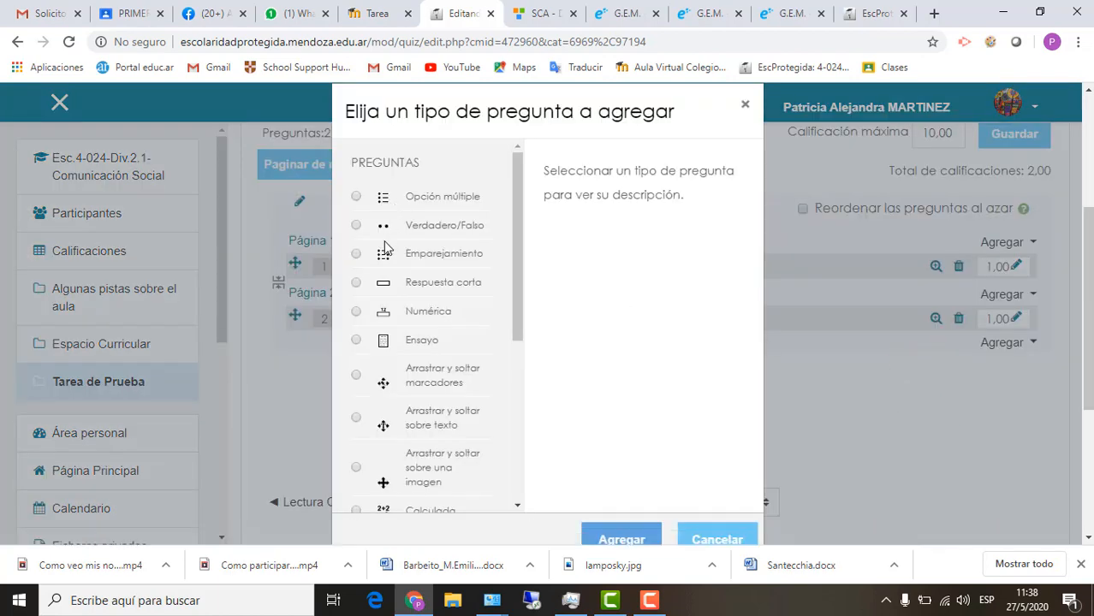
left_click(357, 254)
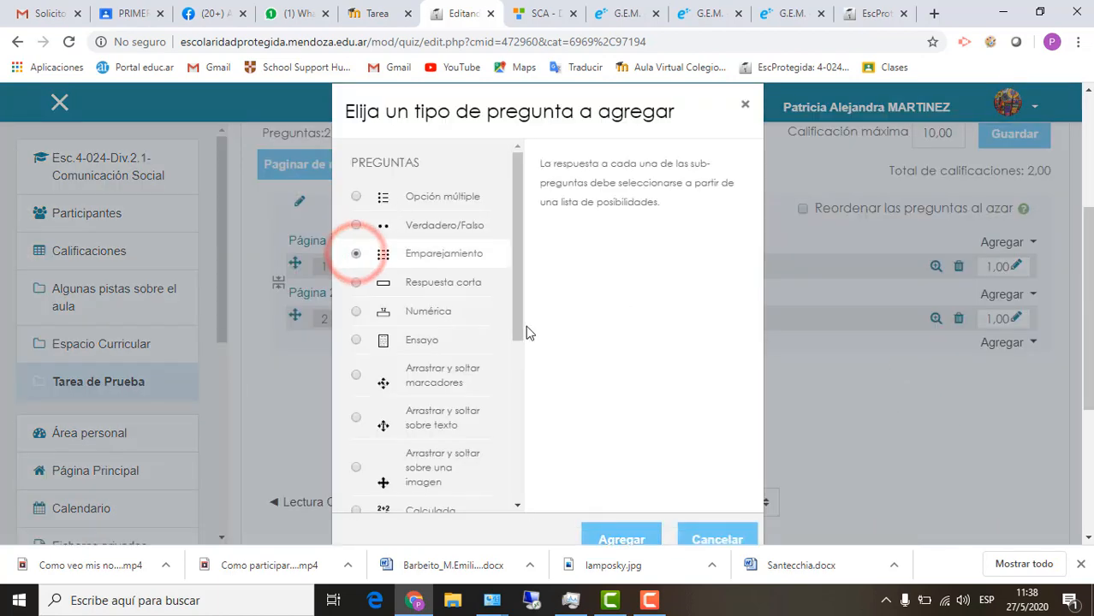
scroll(524, 330, "down", 2)
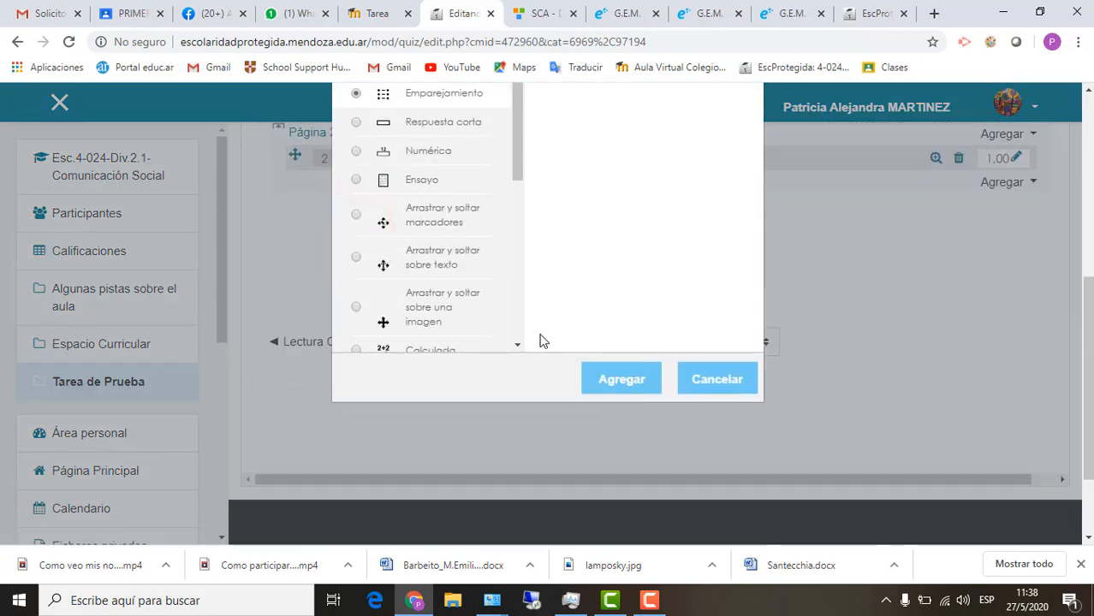
left_click(619, 381)
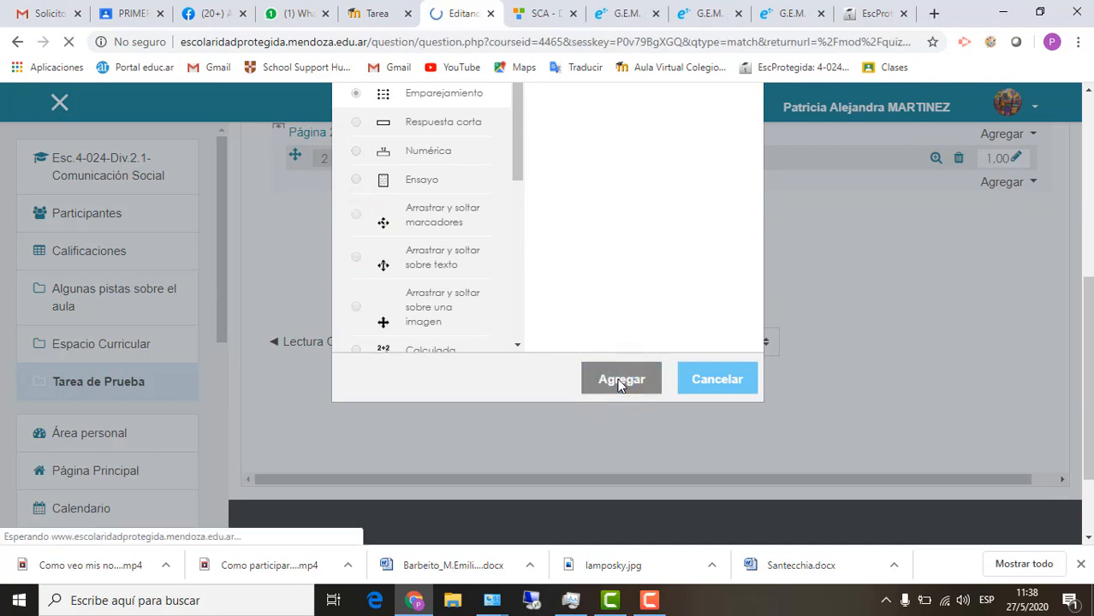
Name the matching question "Pregunta 3" and enter the statement "Selecciona la respuesta correcta".
scroll(590, 379, "down", 2)
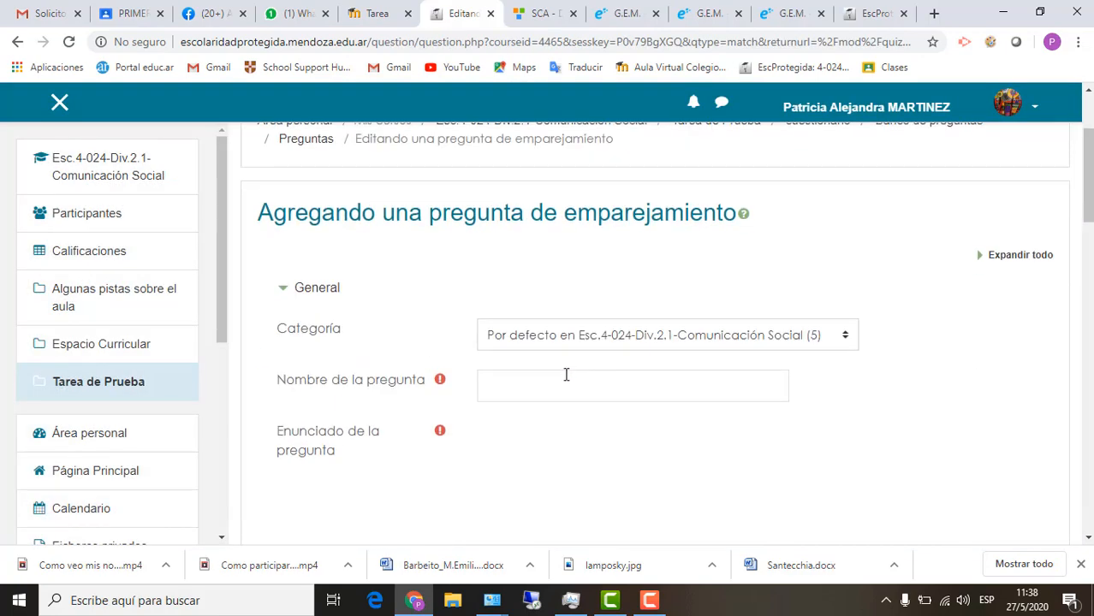
left_click(519, 386)
scroll(517, 388, "down", 2)
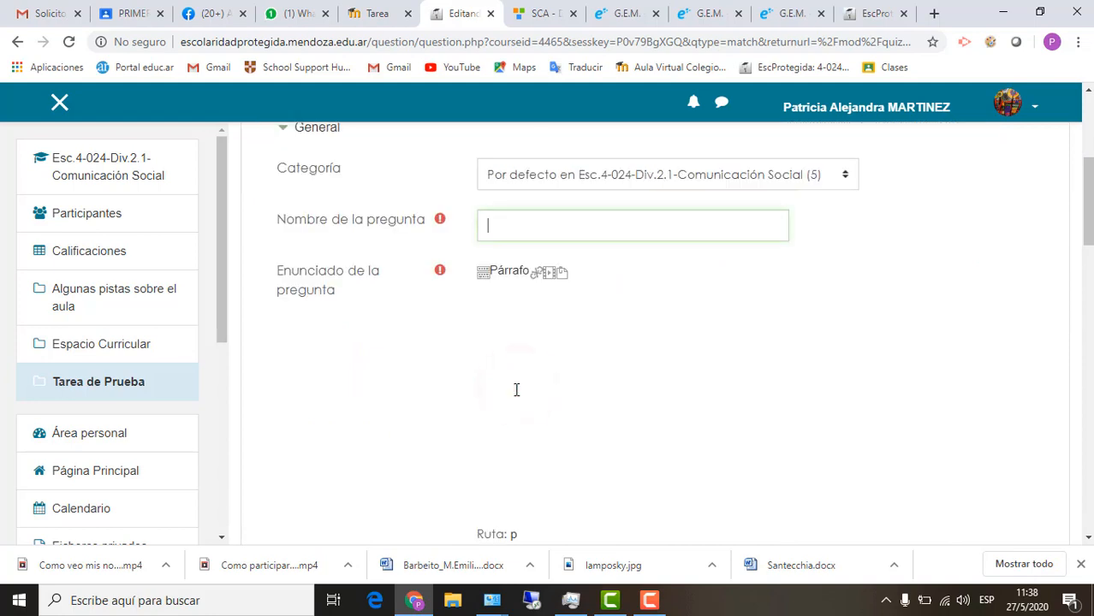
type("Pregunta 3")
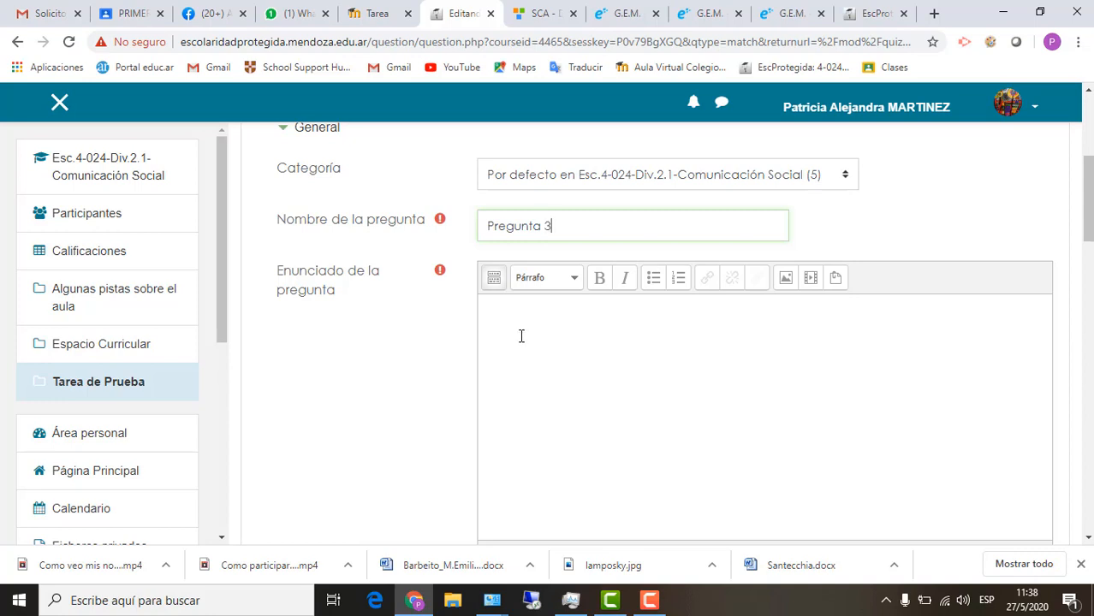
left_click(520, 333)
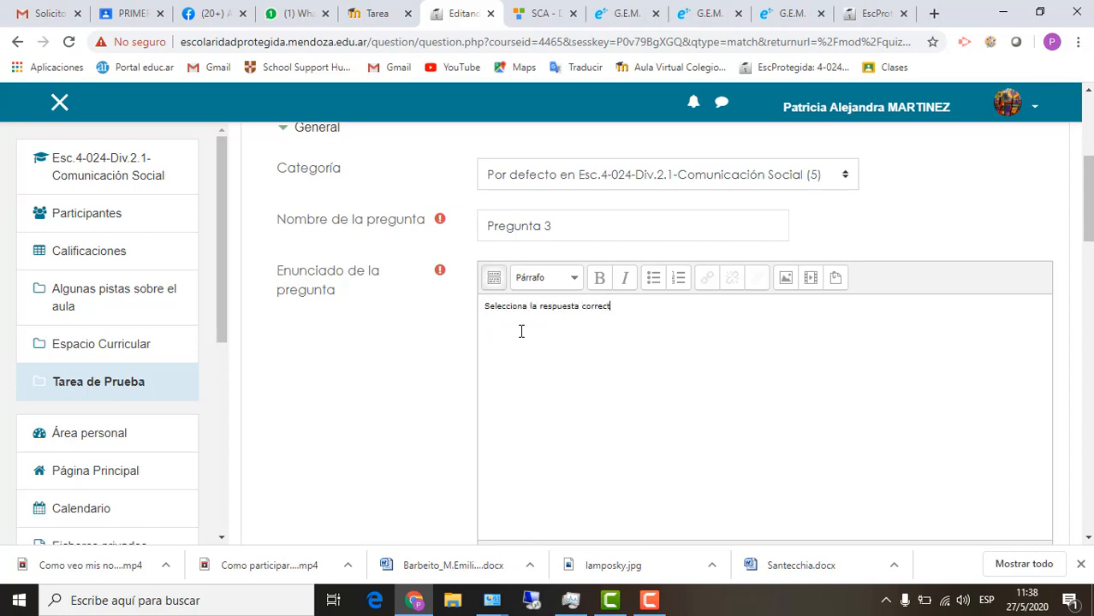
Under Respuestas, enter "Qué se festeja el 25 de Mayo?" as Pregunta 1 with the Respuesta "El Primer Gobierno Patrio".
scroll(520, 331, "down", 5)
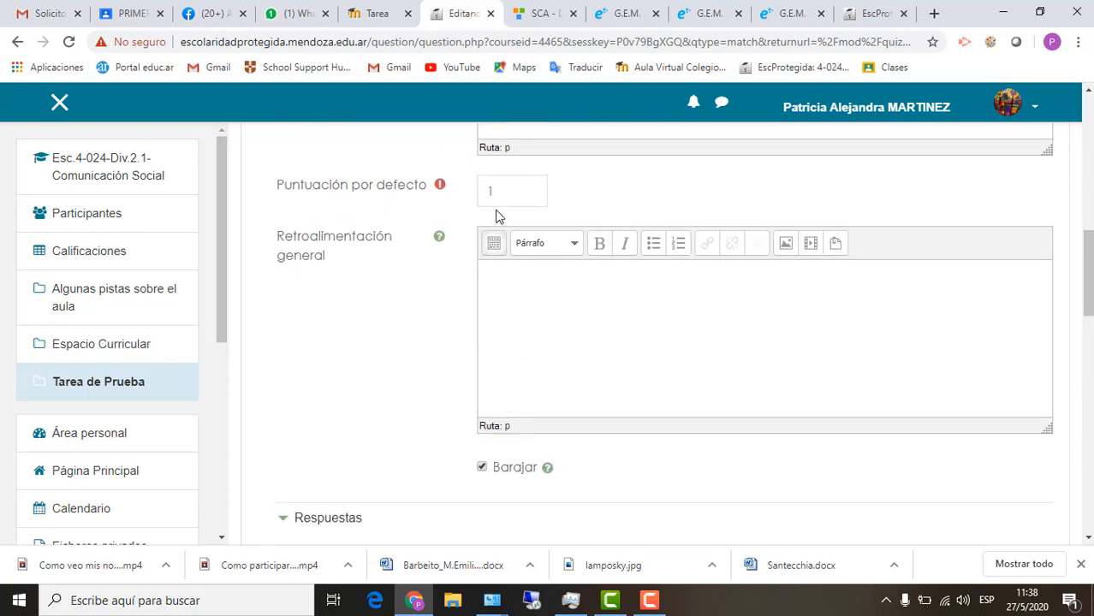
scroll(534, 344, "down", 3)
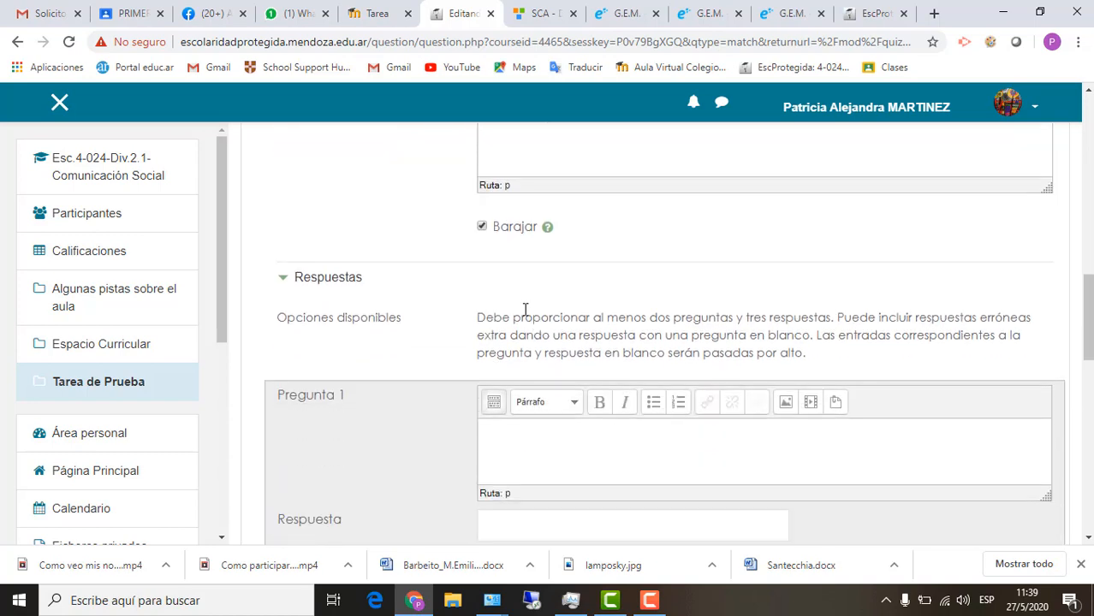
scroll(502, 463, "down", 2)
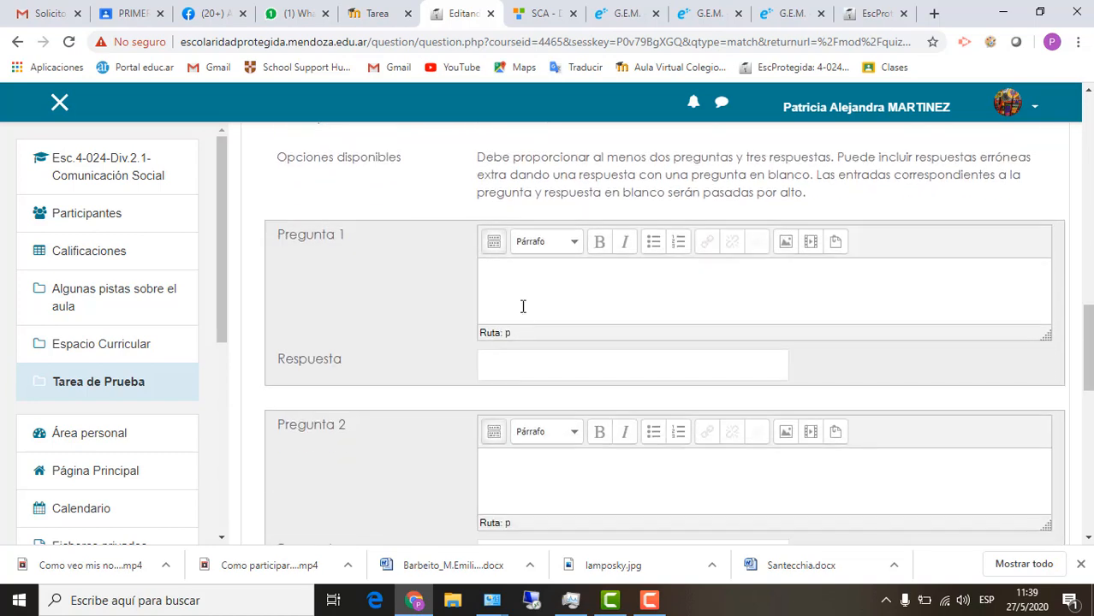
left_click(505, 278)
type("Qué se festeja el 25 de Mayo")
left_click(490, 361)
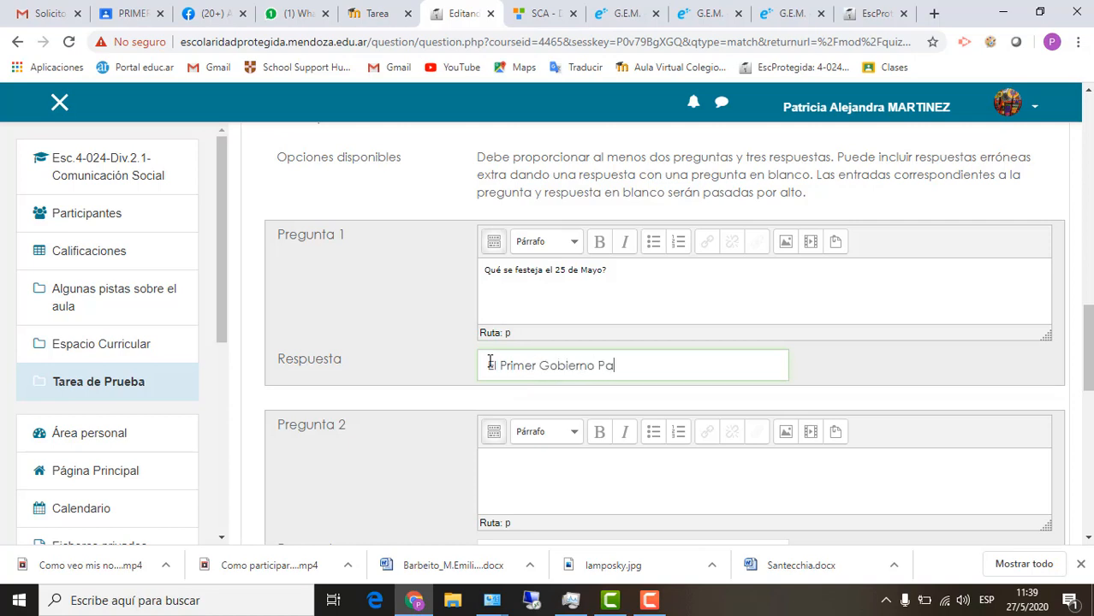
Enter "Qué se festeja el 9 de Julio" as Pregunta 2 with the Respuesta "El día de la Independencia".
left_click(495, 476)
type("Qué se festeja el 9 de Julio")
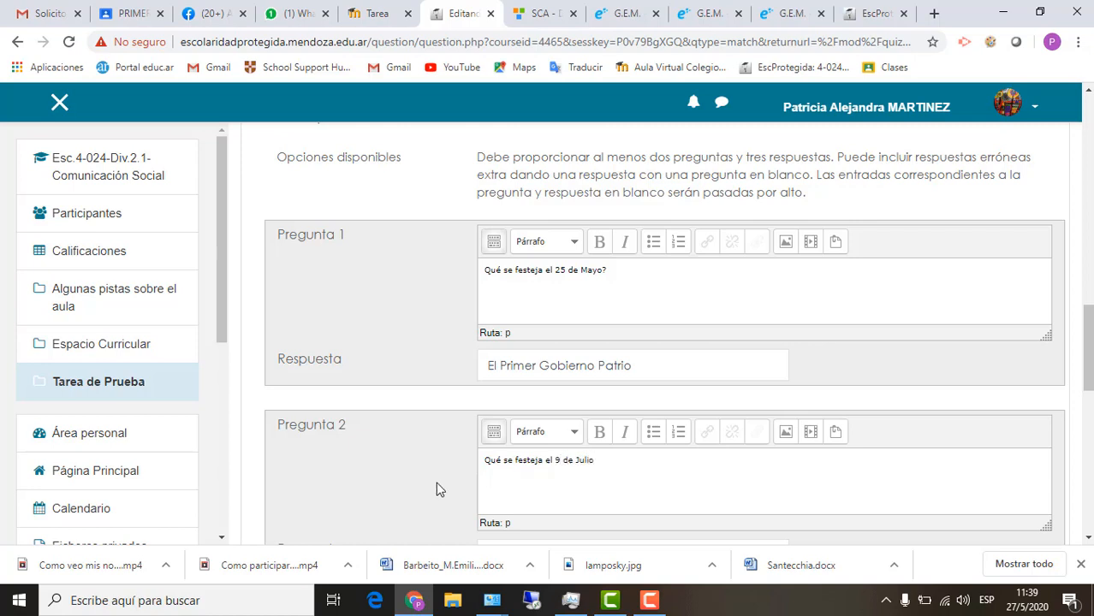
scroll(436, 489, "down", 2)
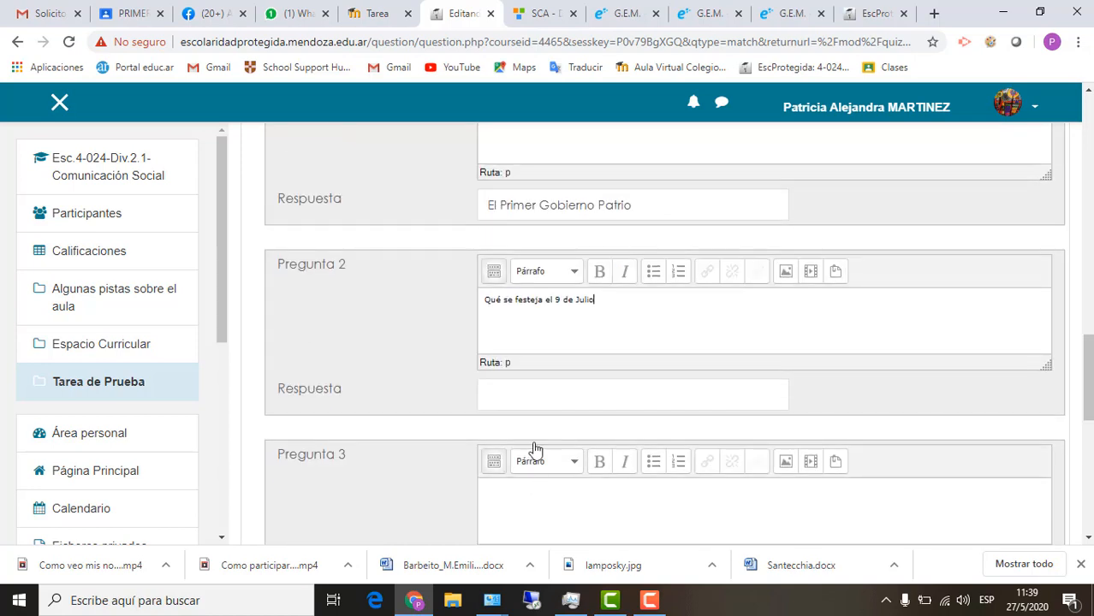
left_click(524, 395)
type("El día de la Inde")
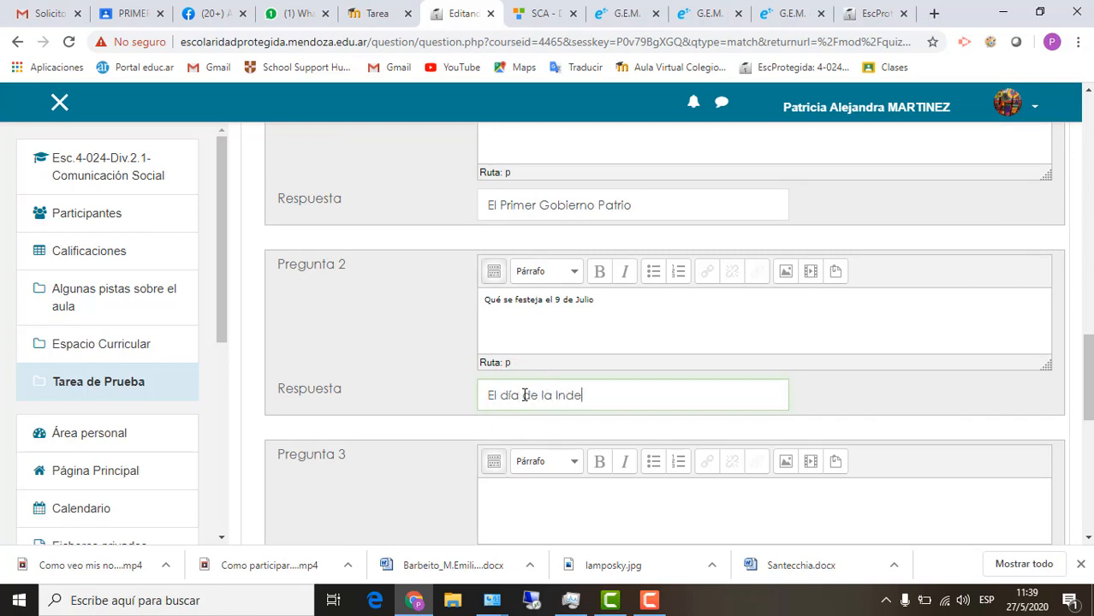
type("pendencia")
Enter "Qué se festeja el 20 de junio" as Pregunta 3 with the Respuesta "El día de la Bandera" and save the matching question.
scroll(513, 488, "down", 2)
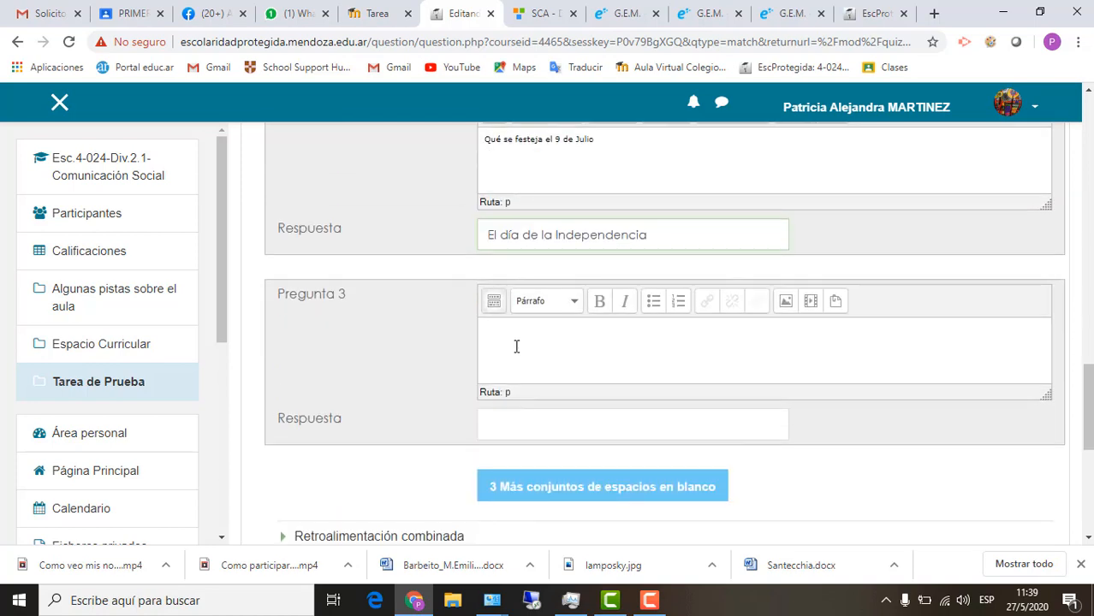
left_click(516, 342)
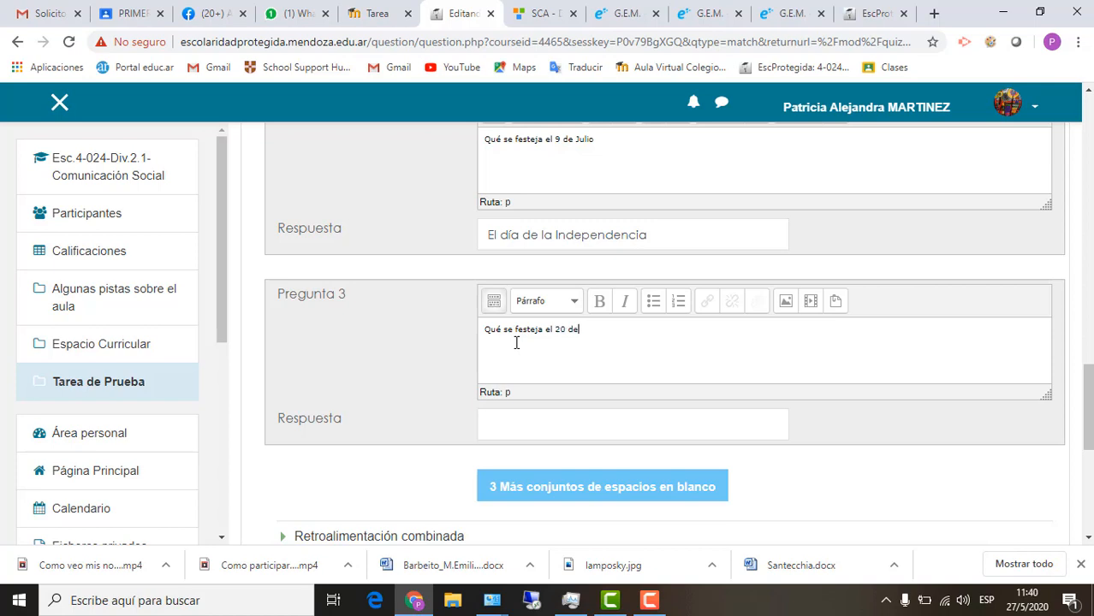
left_click(509, 423)
type("El día de la Bandera")
scroll(554, 420, "down", 1)
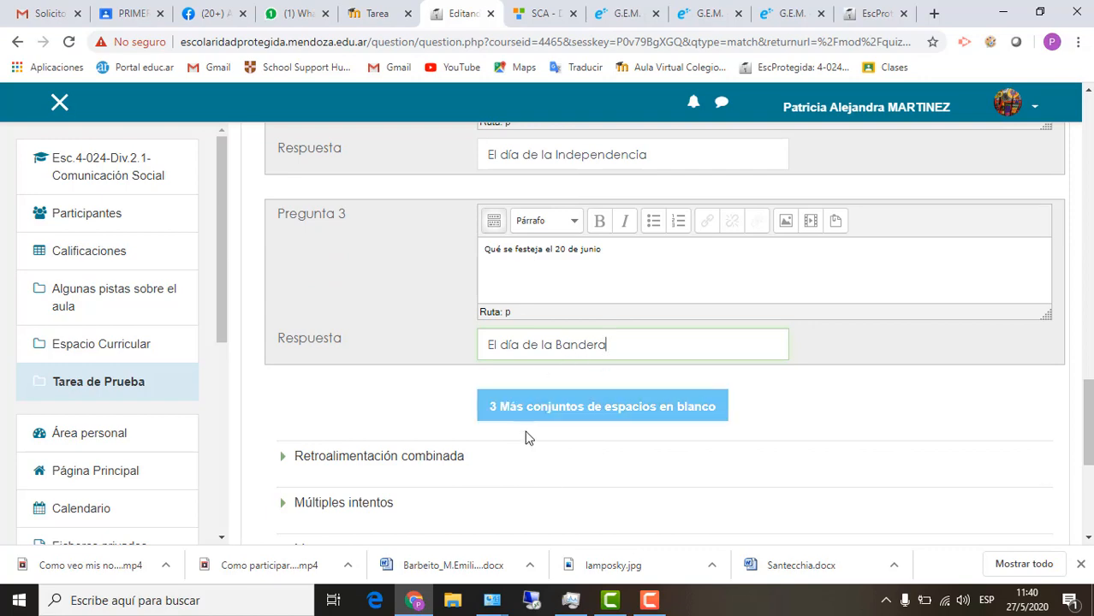
scroll(513, 464, "down", 2)
left_click(547, 503)
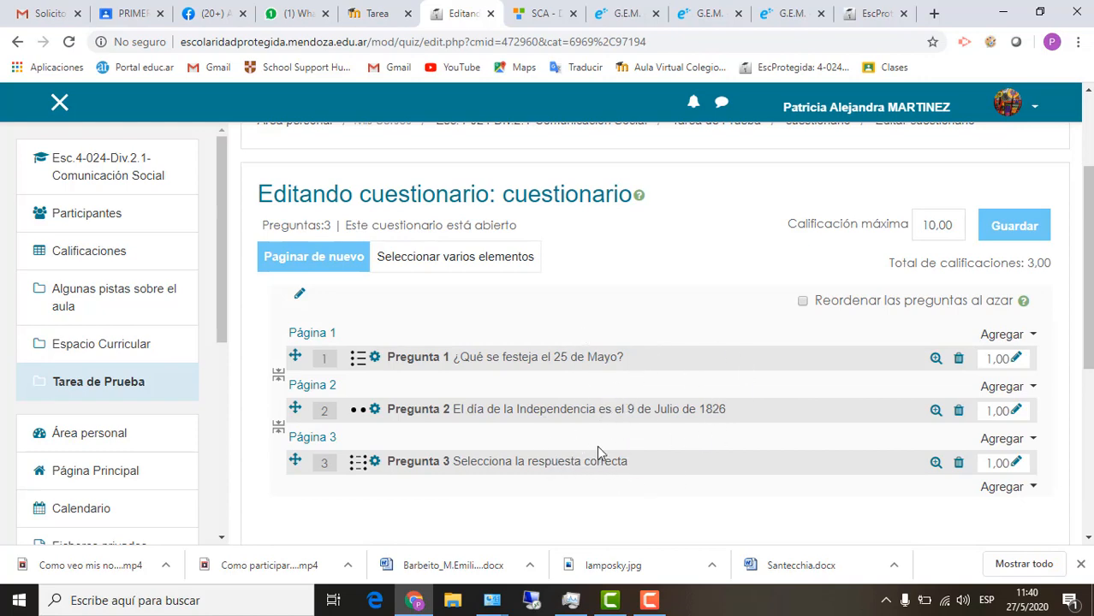
Go back from the question editor to the cuestionario page and start a preview of the quiz.
scroll(648, 370, "up", 3)
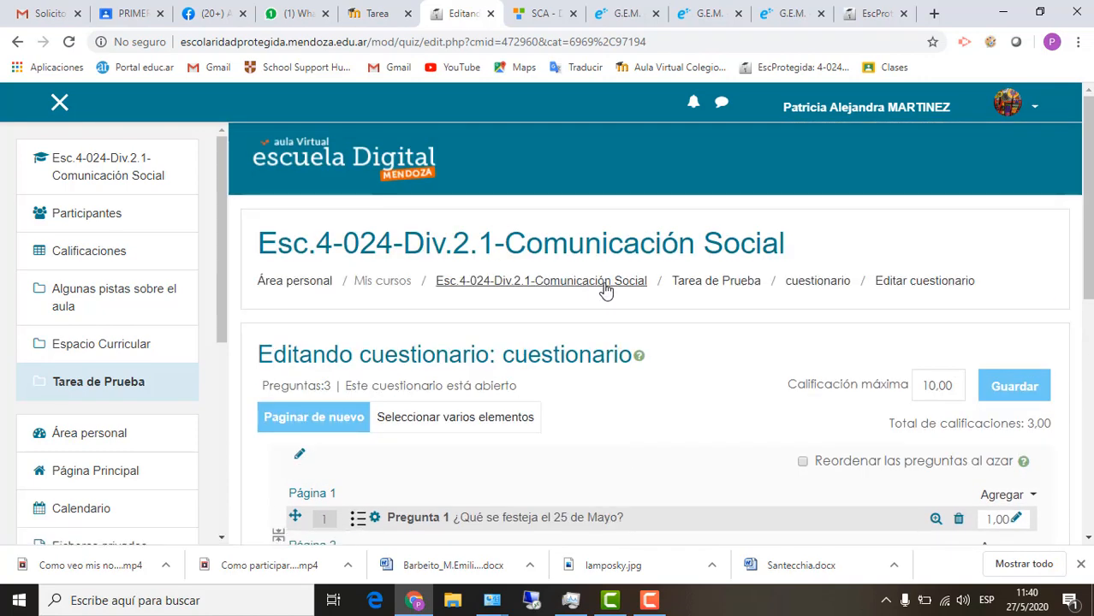
left_click(818, 281)
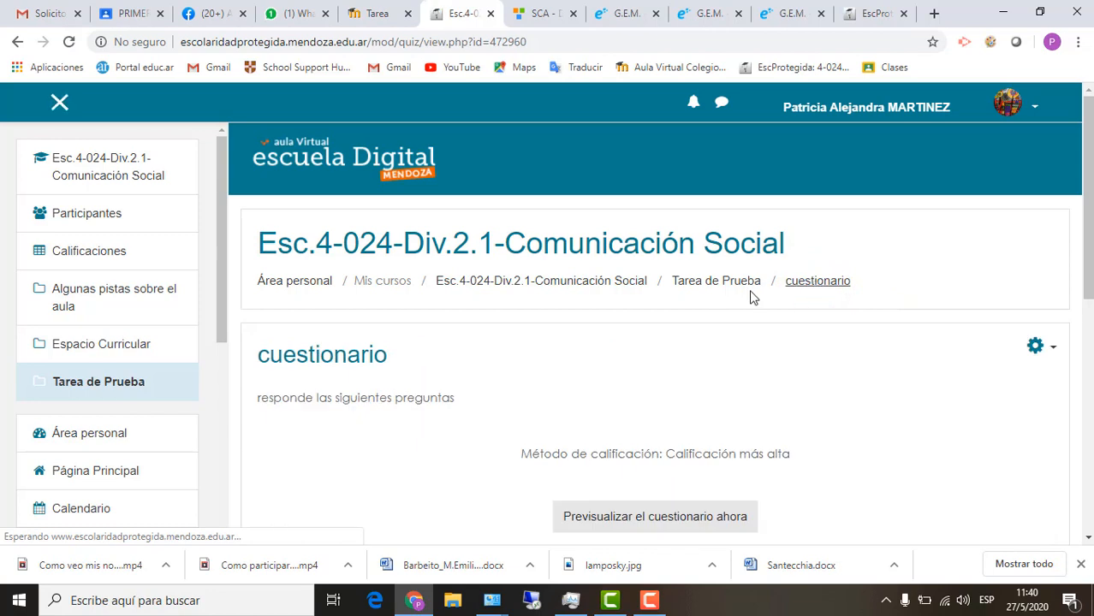
scroll(691, 325, "down", 2)
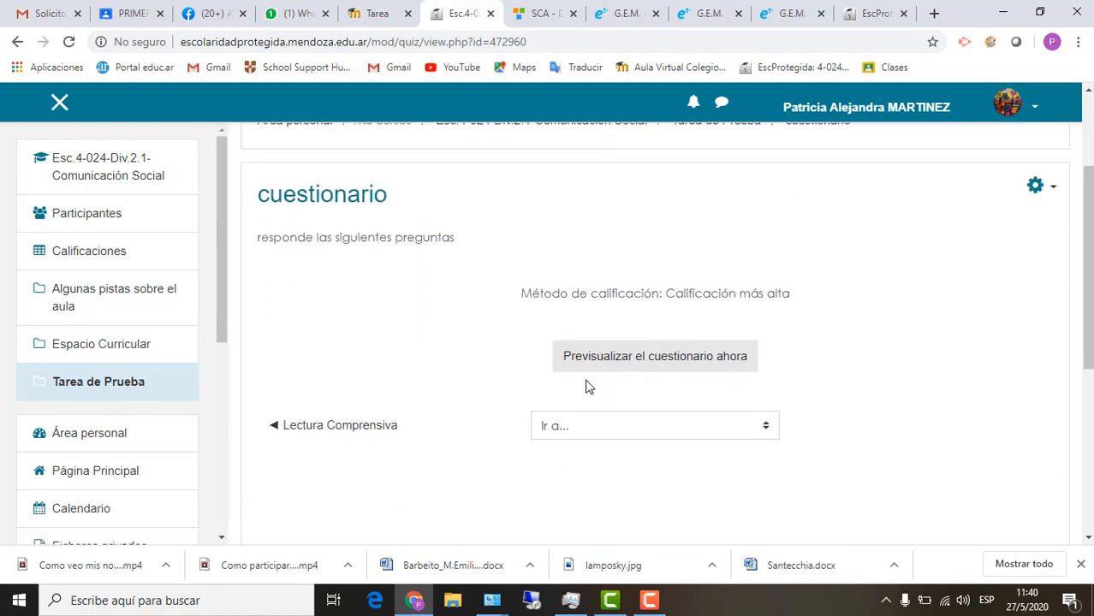
left_click(666, 359)
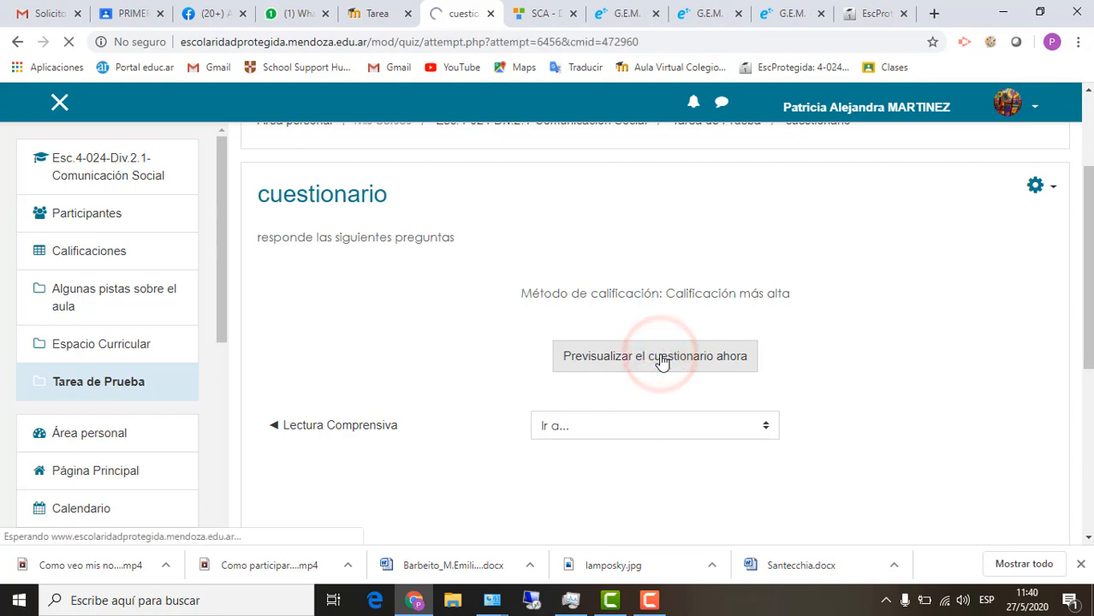
Look through the first two questions of the quiz preview and return to Pregunta 1.
scroll(457, 380, "down", 2)
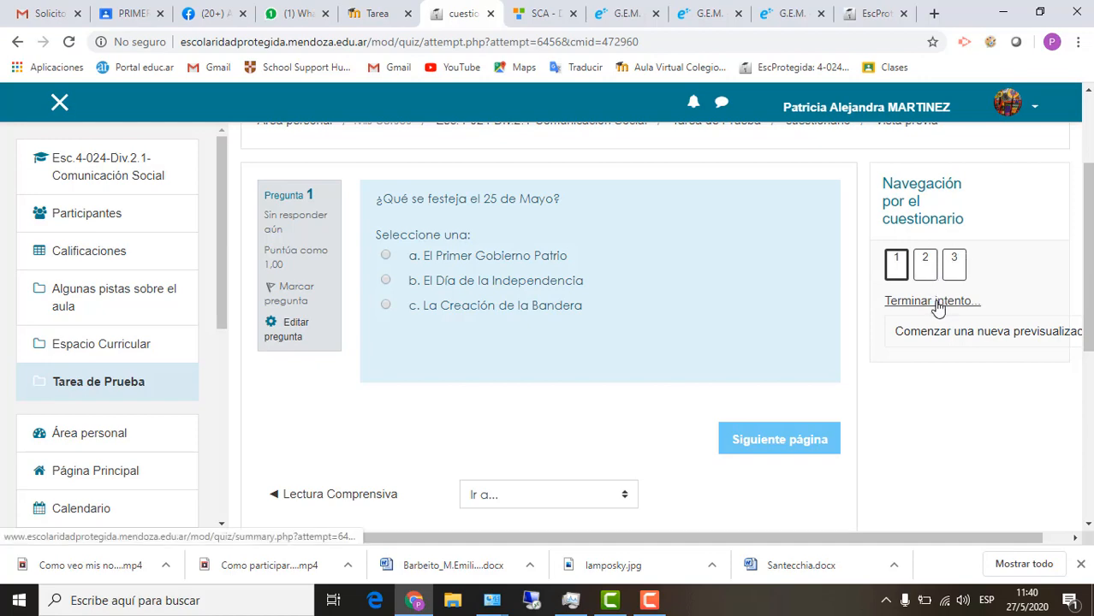
left_click(814, 441)
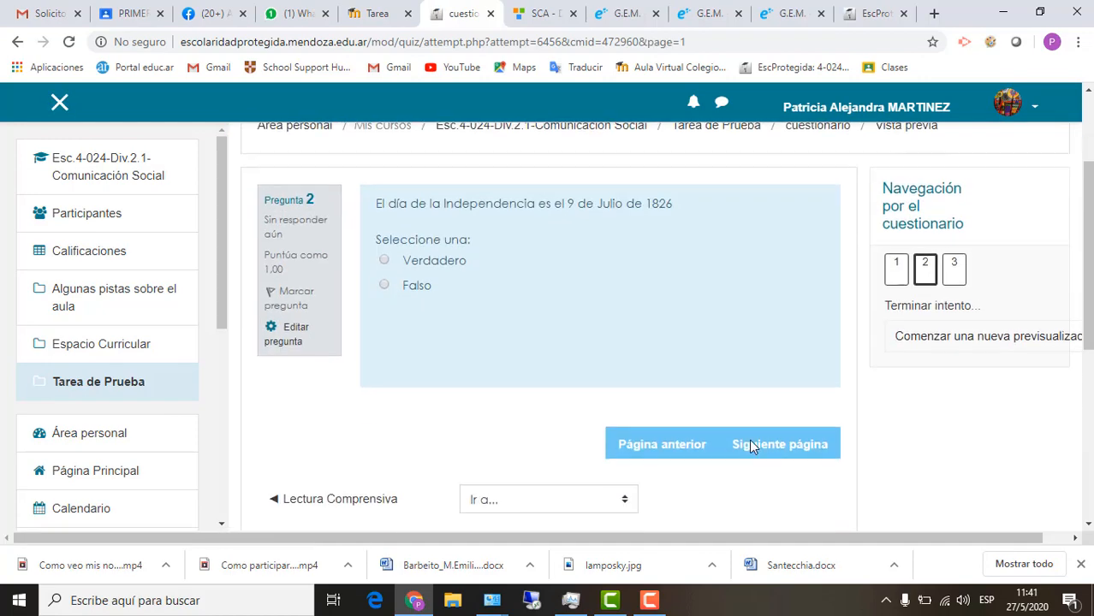
left_click(674, 360)
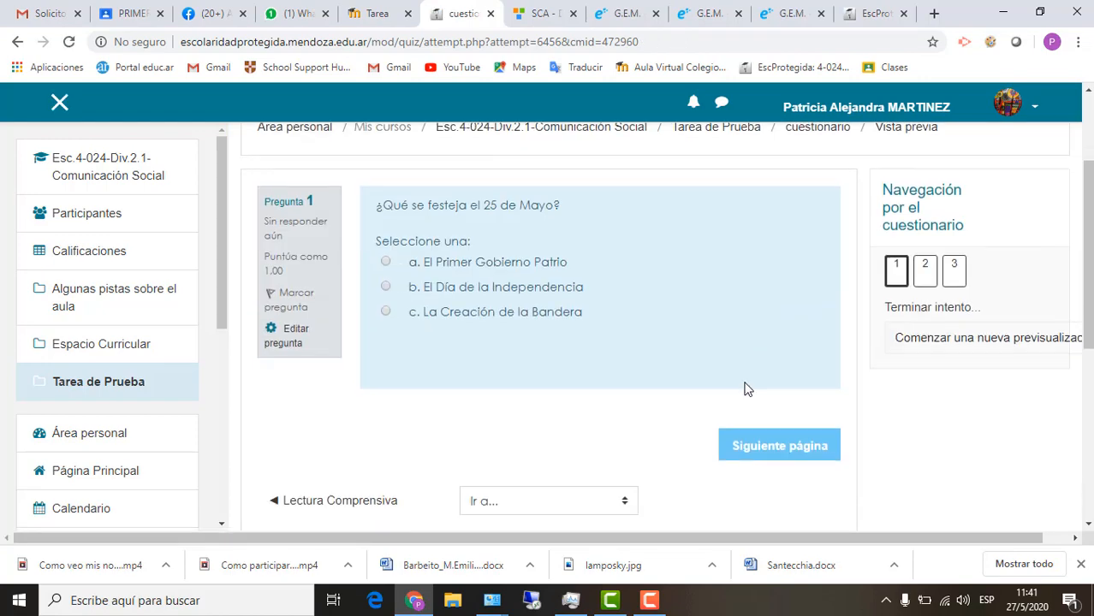
scroll(745, 389, "up", 2)
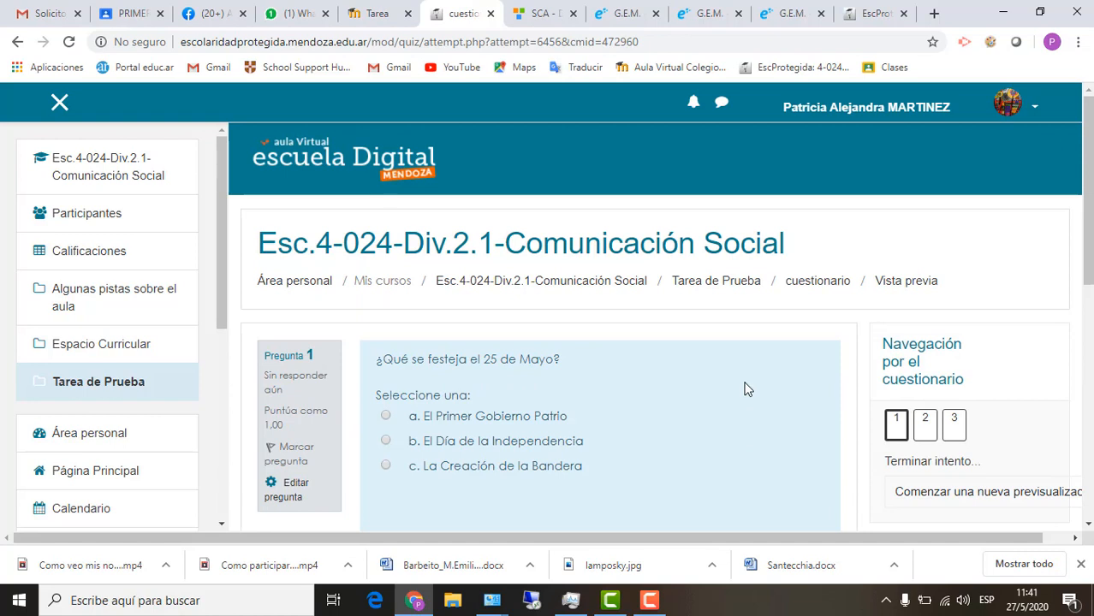
Switch the account's role in the course to Estudiante.
left_click(1035, 109)
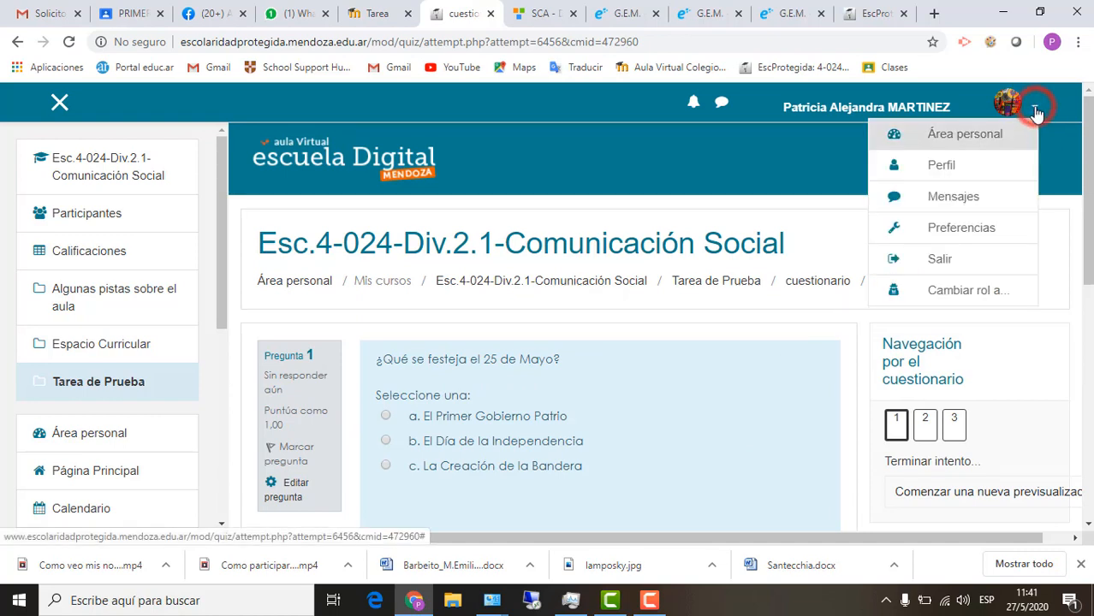
left_click(972, 292)
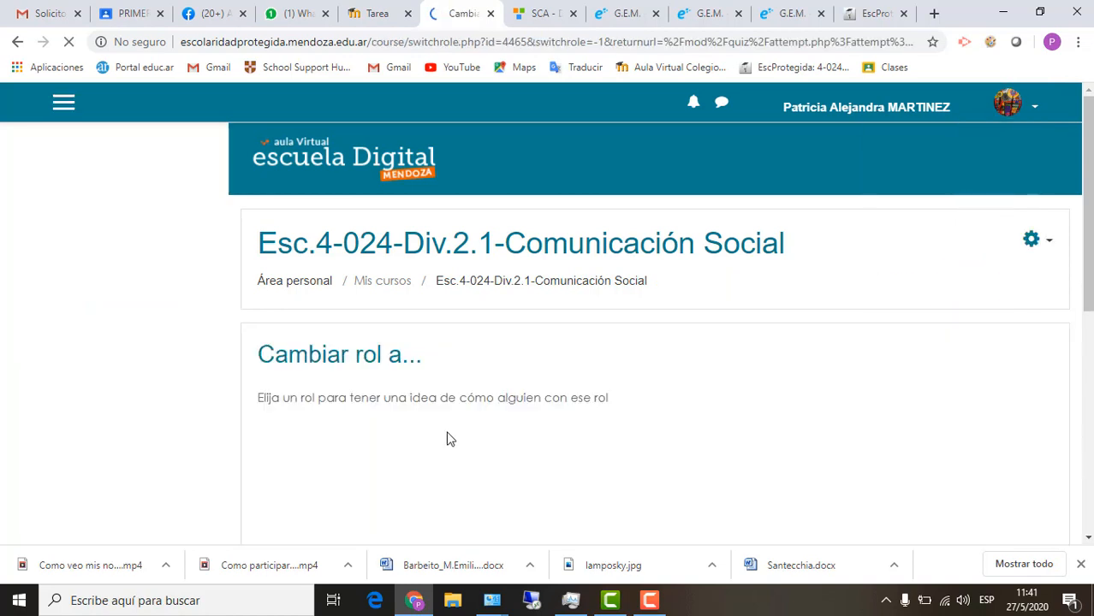
left_click(347, 528)
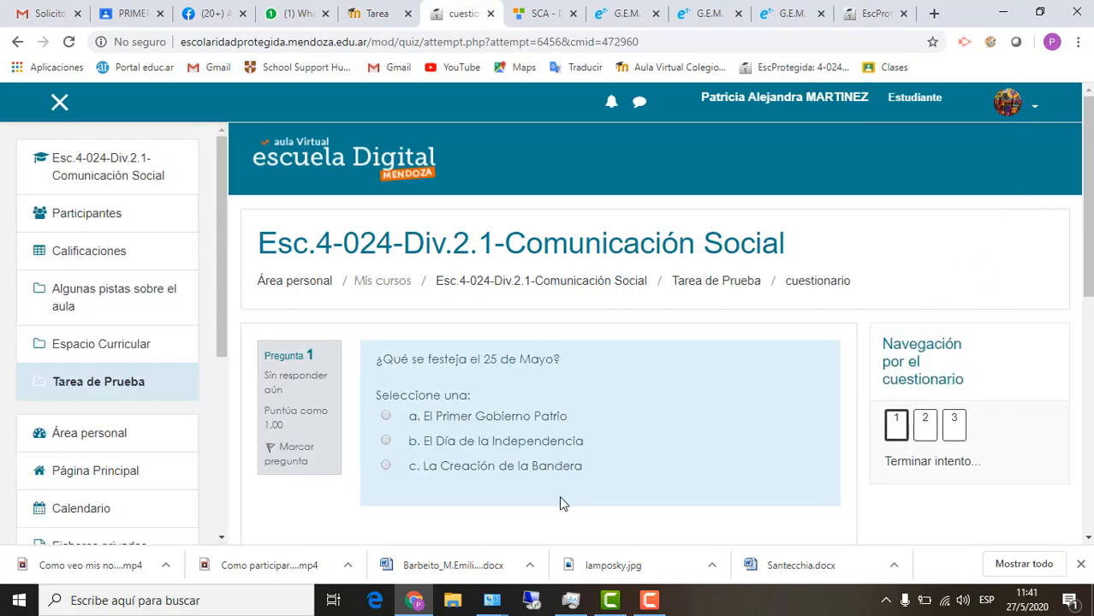
Answer Pregunta 1 with "El Día de la Independencia" and continue to the following question.
scroll(620, 421, "down", 3)
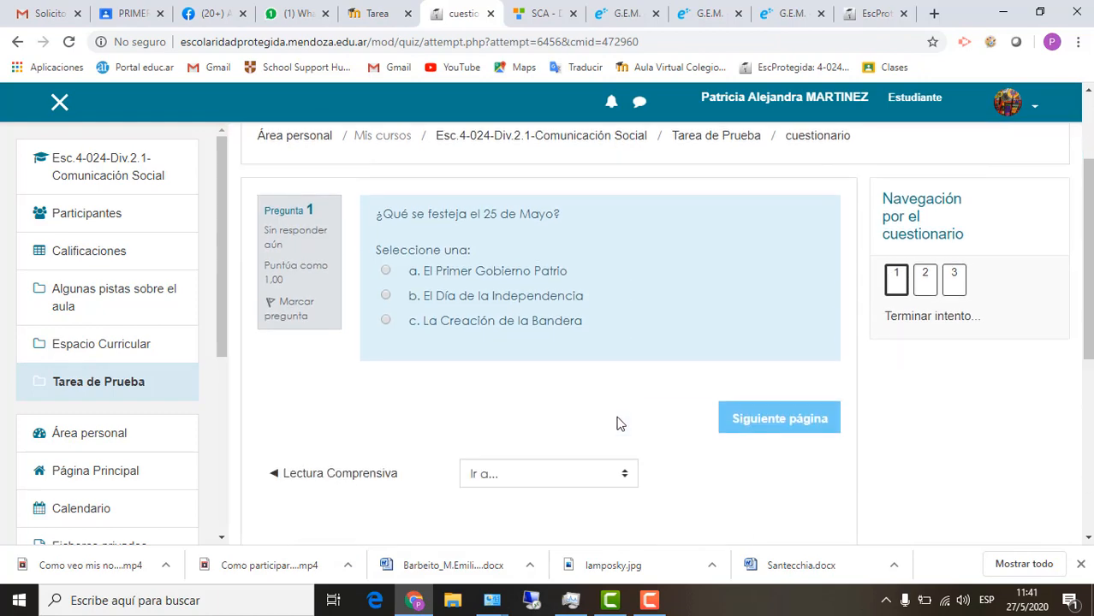
scroll(619, 419, "up", 3)
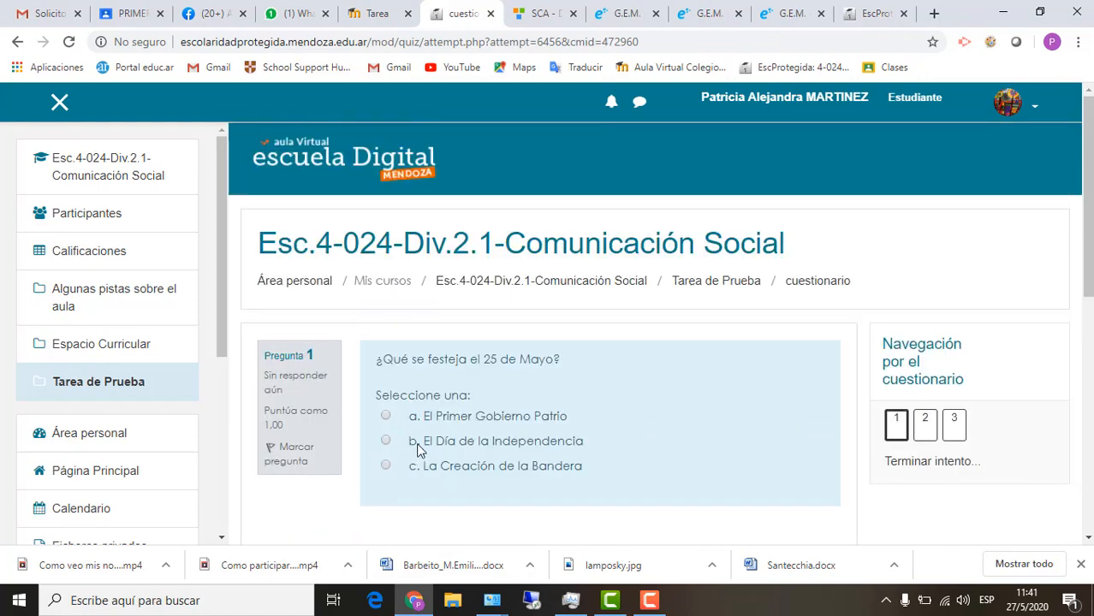
left_click(386, 442)
scroll(488, 439, "down", 2)
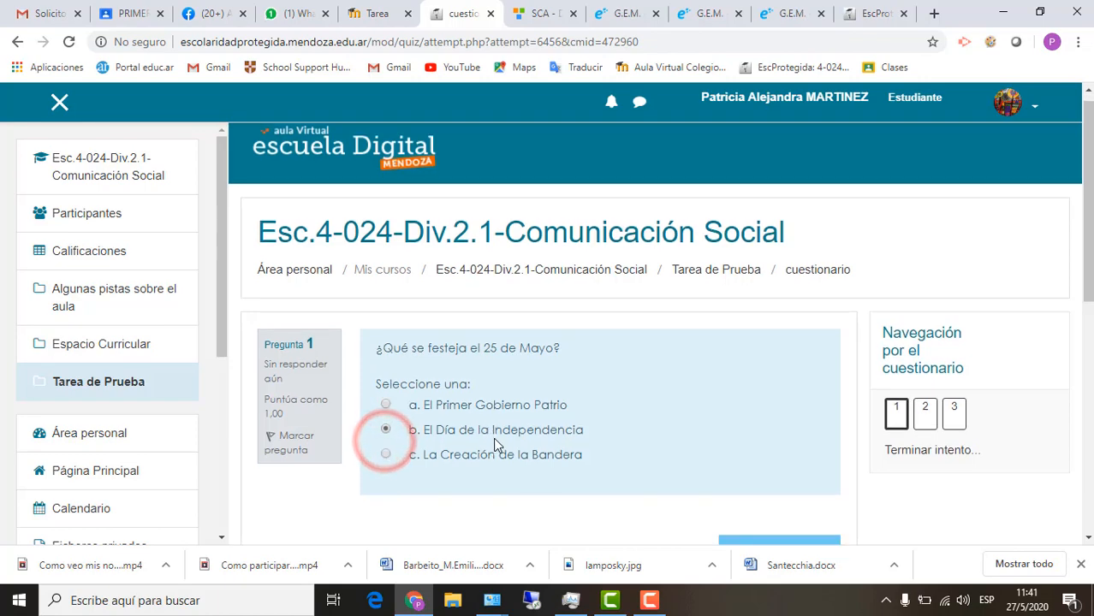
left_click(767, 414)
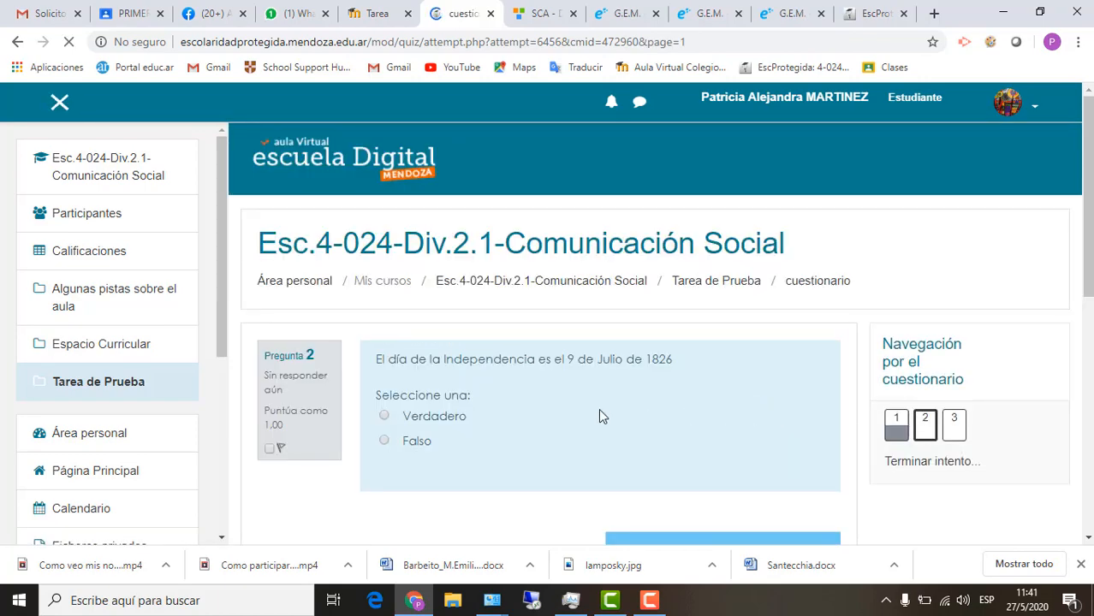
Answer Pregunta 2 with Verdadero and continue to the matching question.
left_click(383, 414)
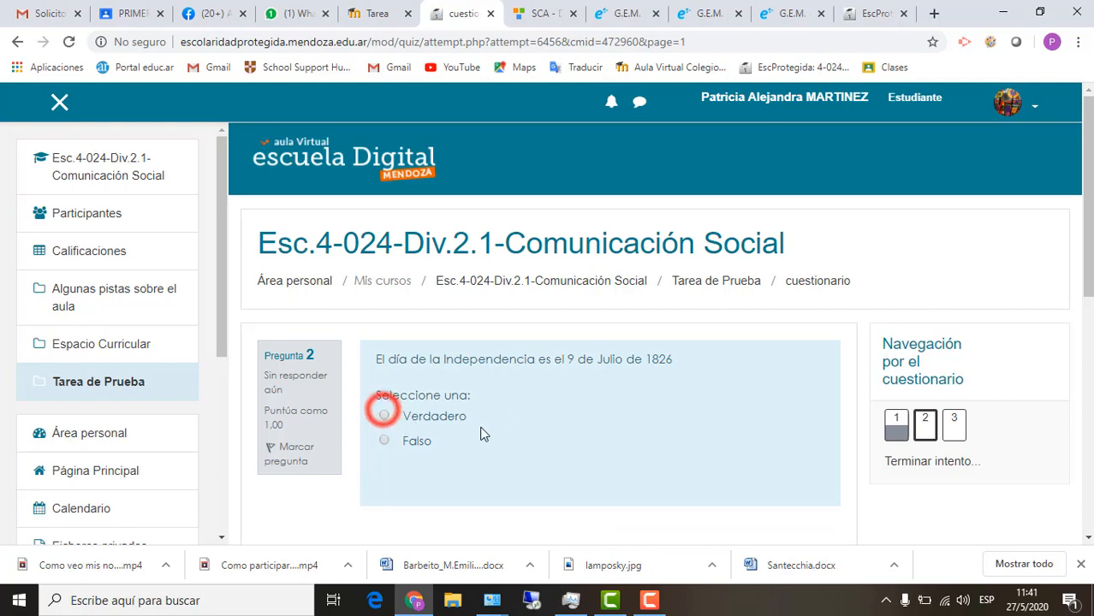
scroll(533, 421, "down", 2)
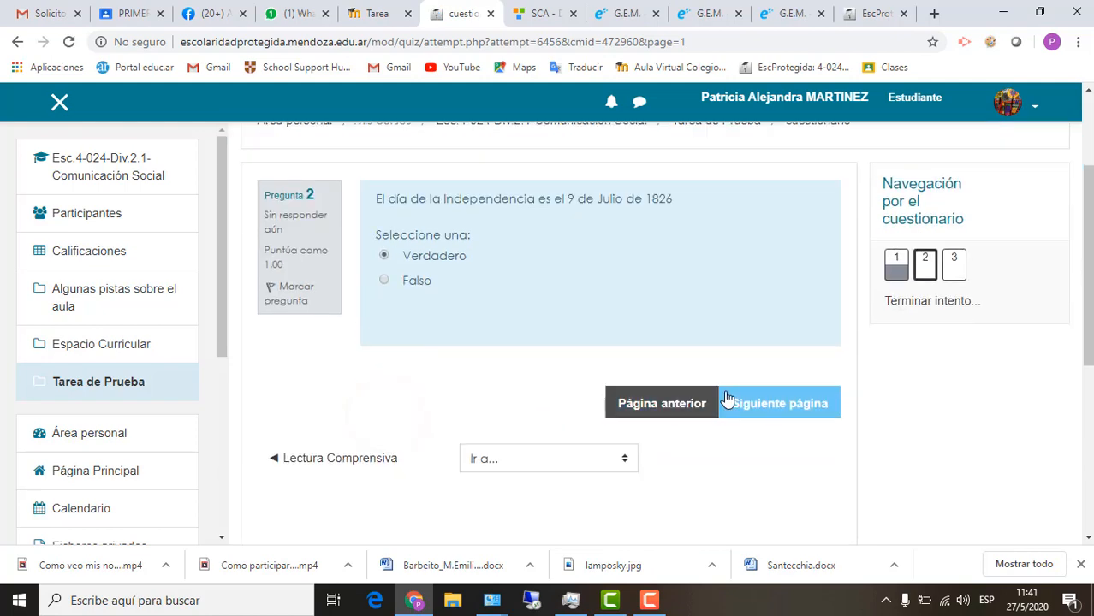
left_click(749, 404)
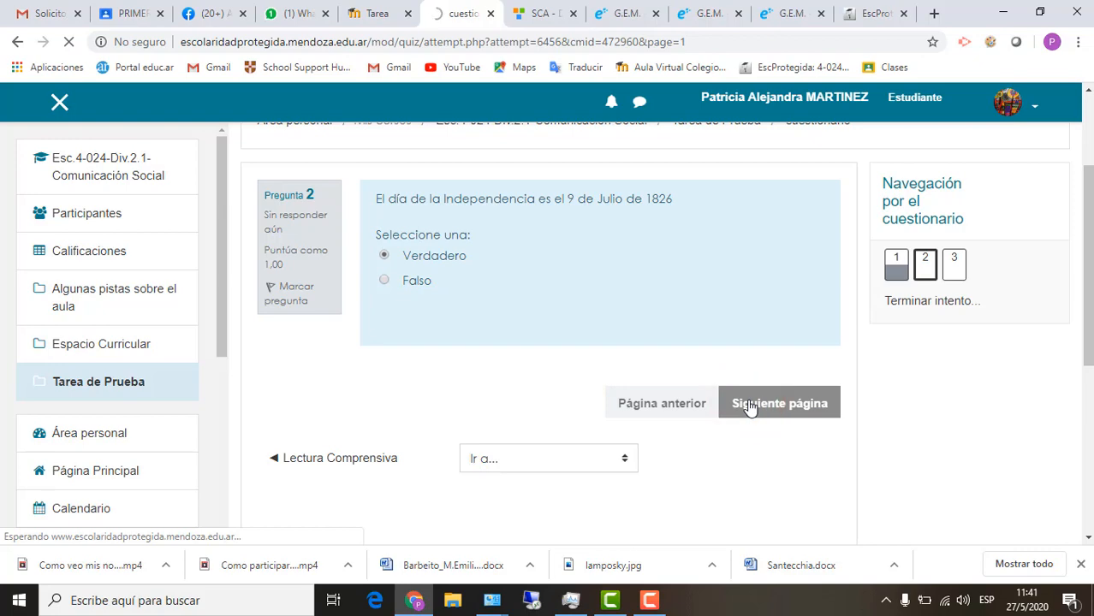
Match 20 de junio with "El Primer Gobierno Patrio", 25 de Mayo with "El día de la Bandera" and 9 de Julio with "El día de la Independencia".
scroll(579, 415, "down", 2)
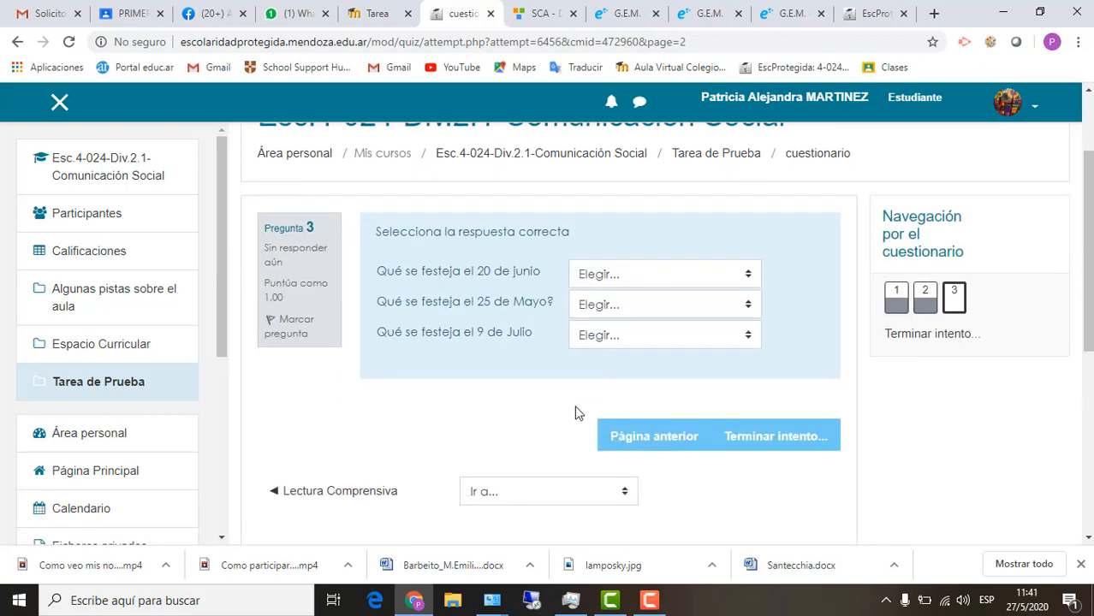
left_click(723, 241)
left_click(719, 279)
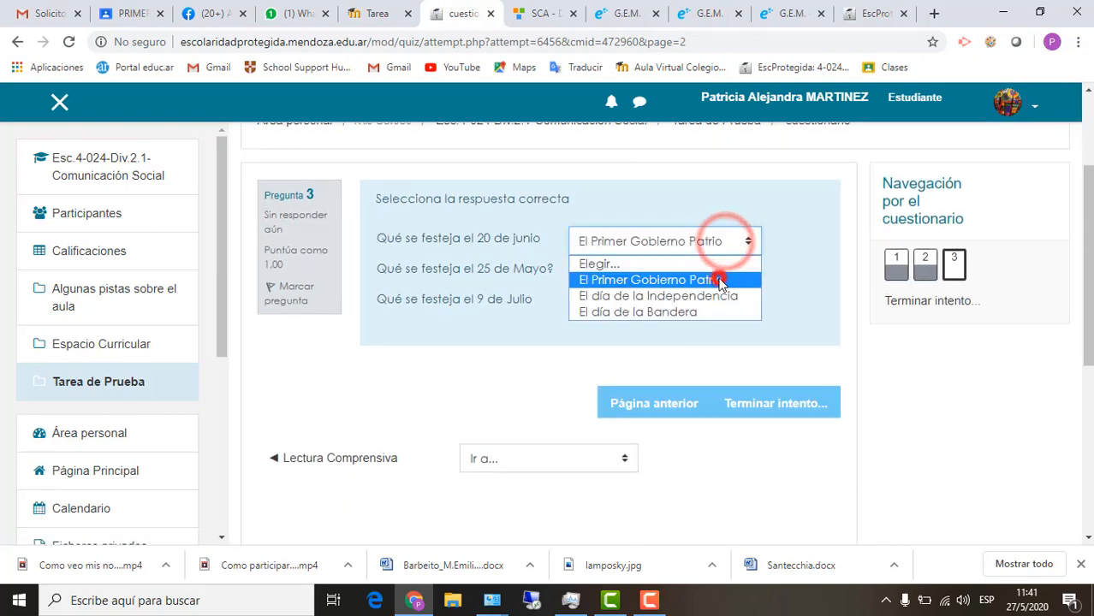
left_click(719, 276)
left_click(721, 342)
left_click(719, 300)
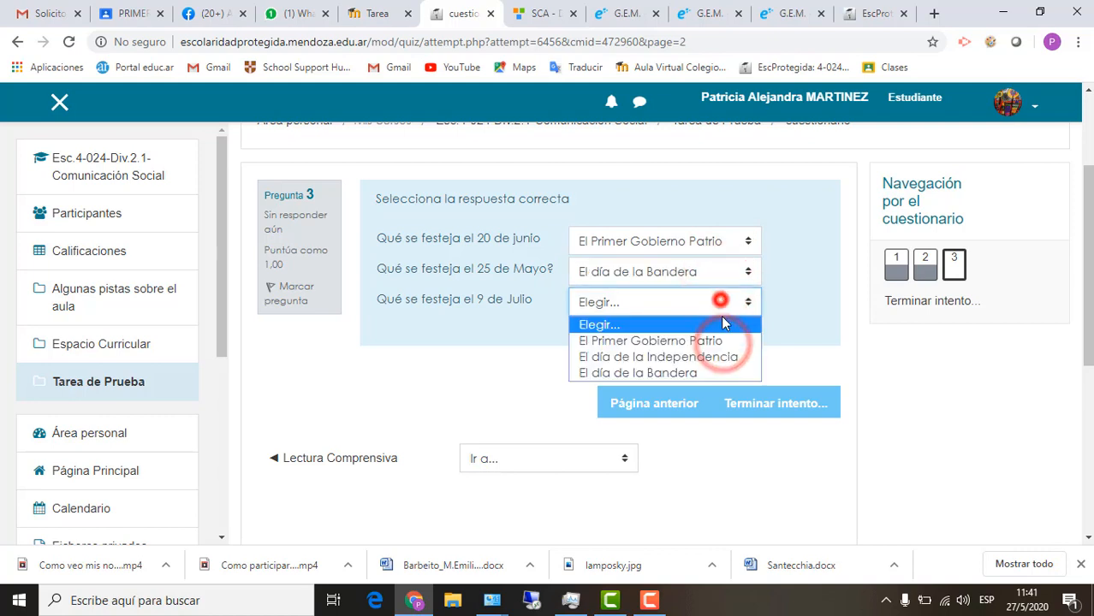
left_click(726, 358)
Finish the quiz attempt and submit all the answers.
scroll(714, 410, "down", 1)
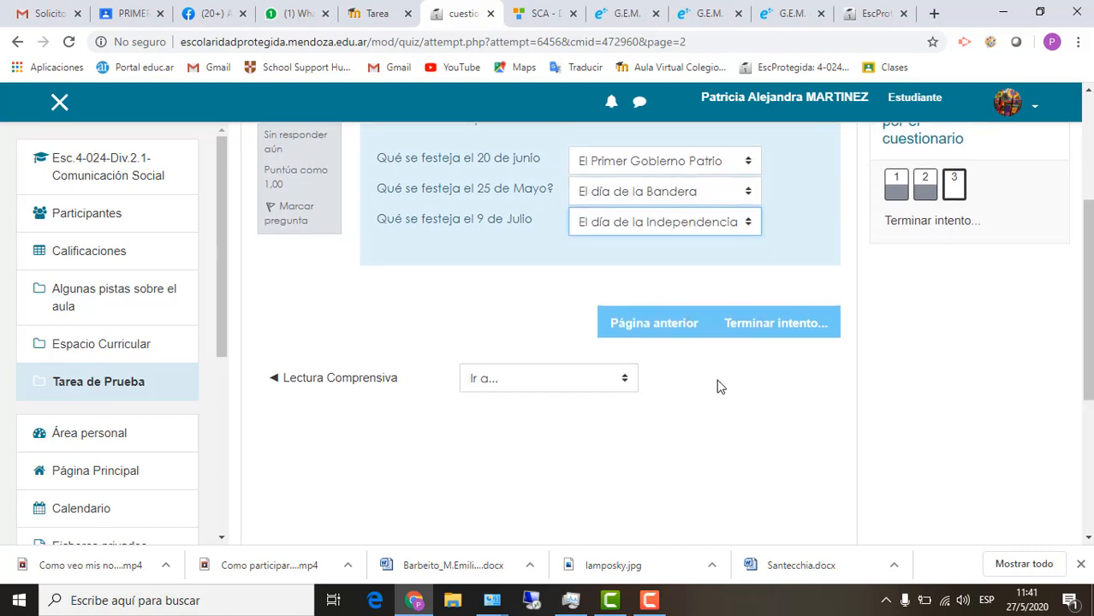
left_click(762, 323)
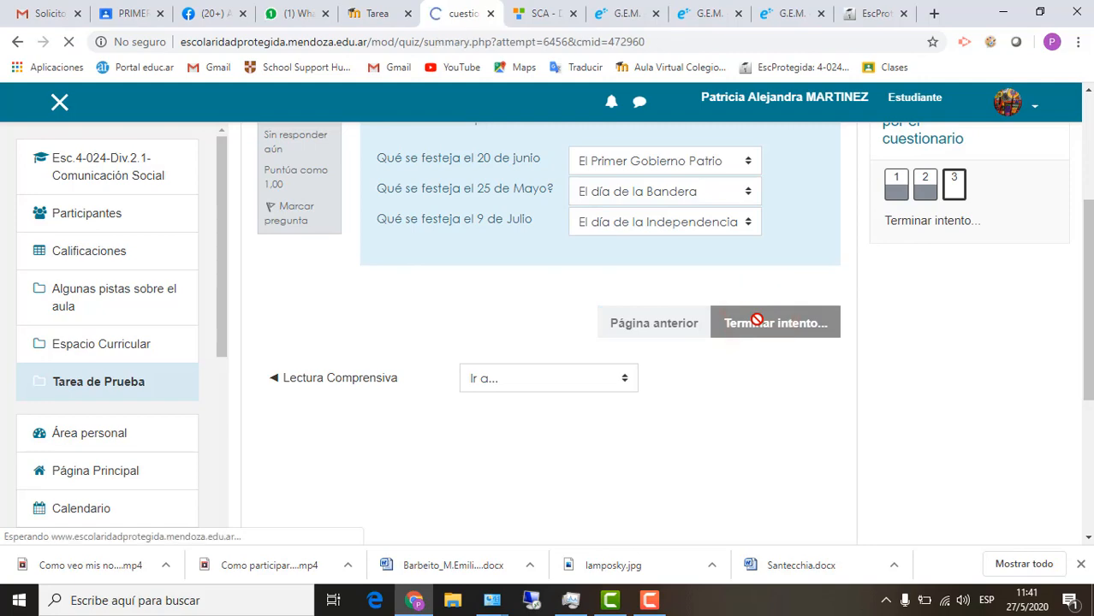
scroll(672, 376, "down", 2)
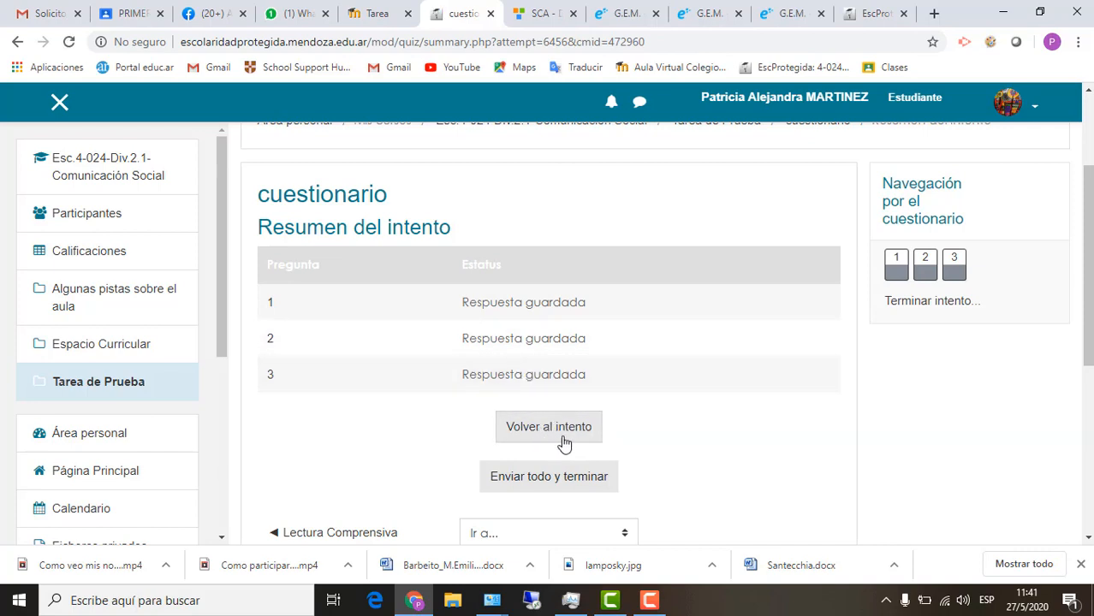
scroll(562, 428, "down", 1)
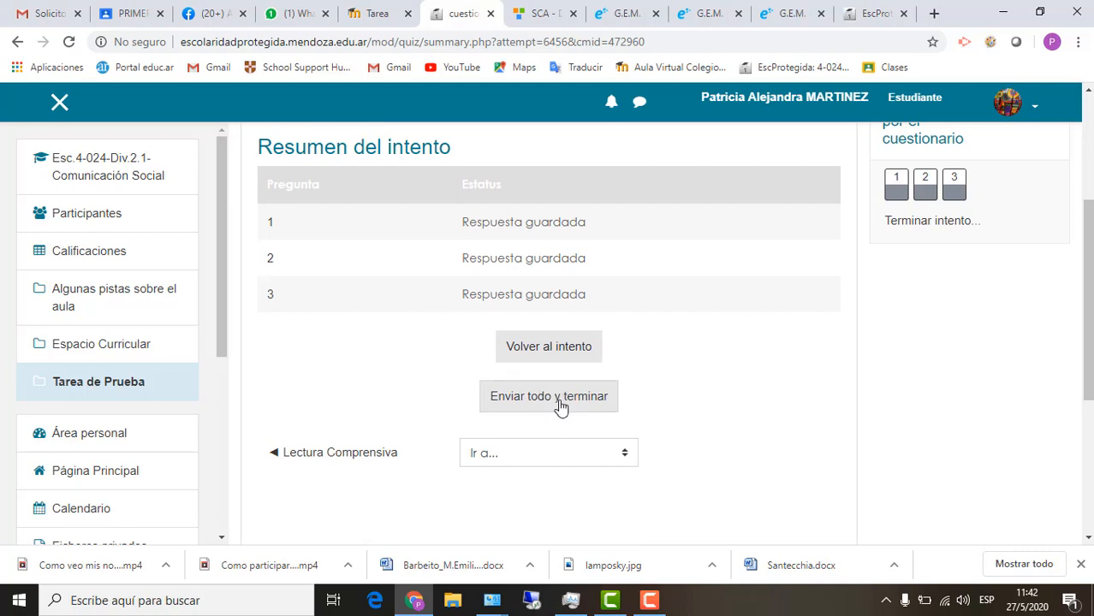
left_click(569, 397)
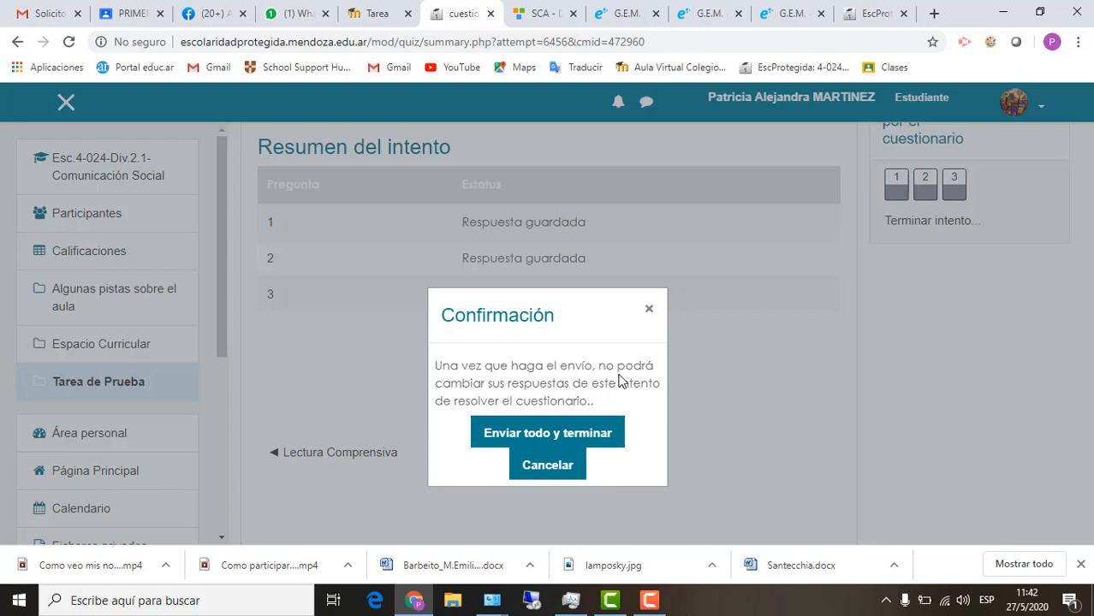
left_click(550, 437)
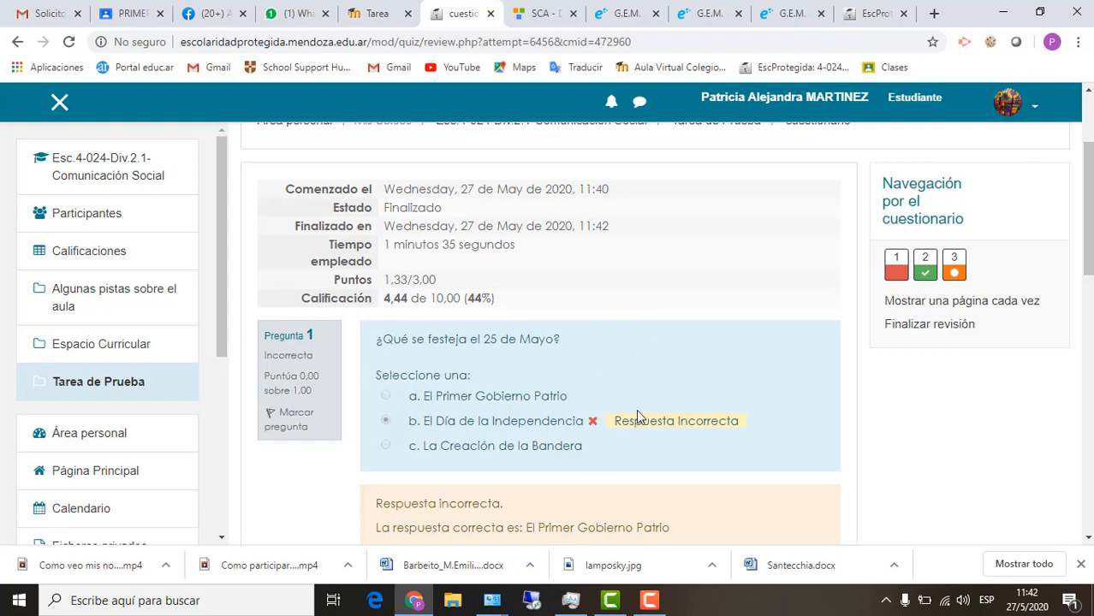
Examine the submitted attempt's review: the feedback and correct answers for all three questions, and the overall grade.
scroll(636, 402, "down", 1)
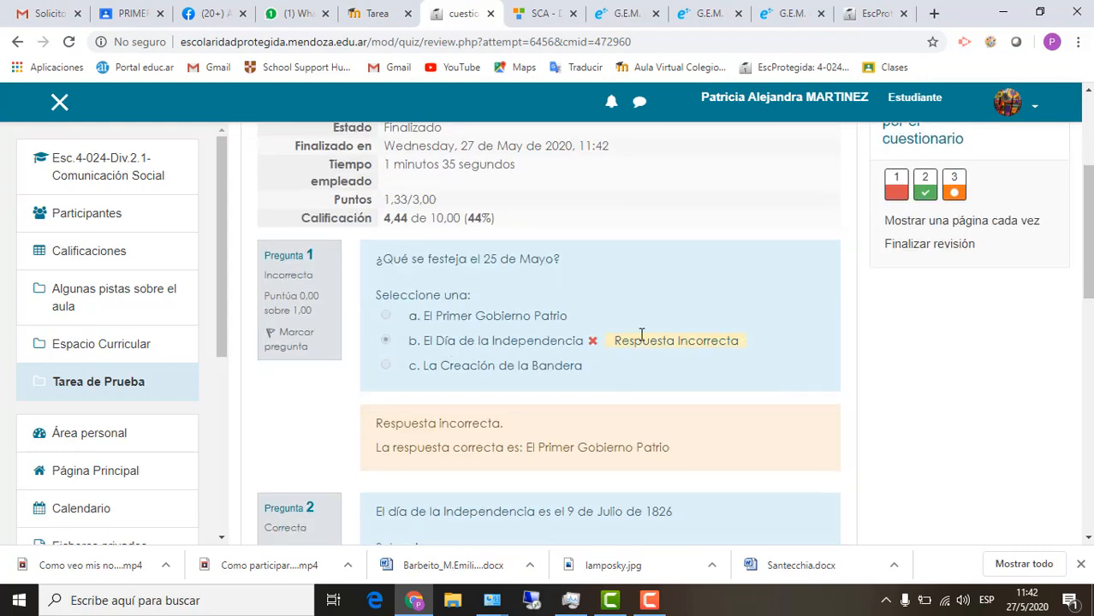
scroll(615, 385, "down", 1)
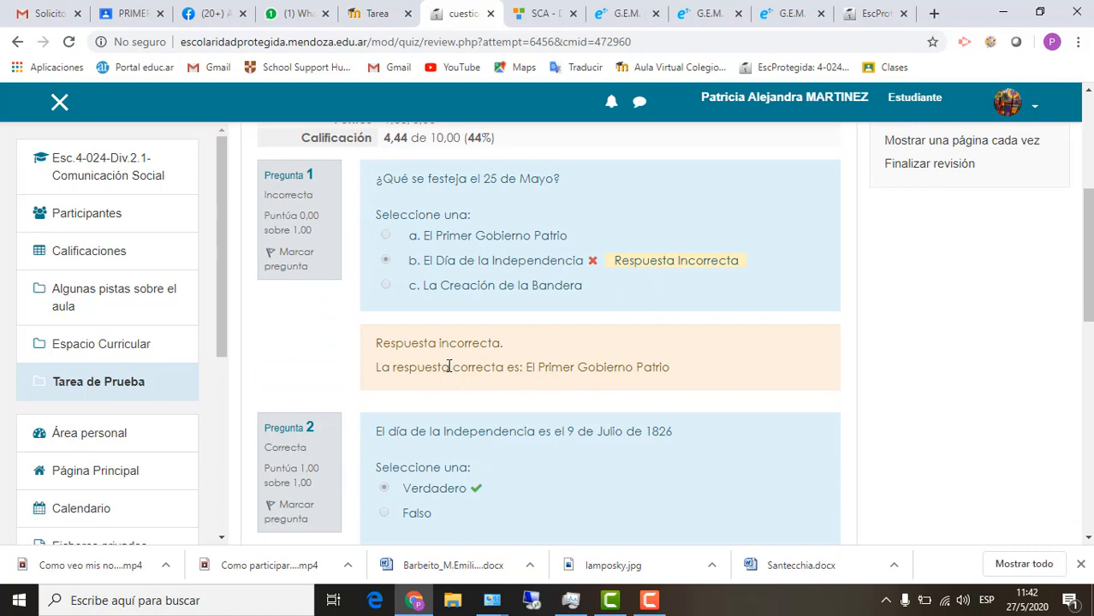
scroll(690, 368, "down", 1)
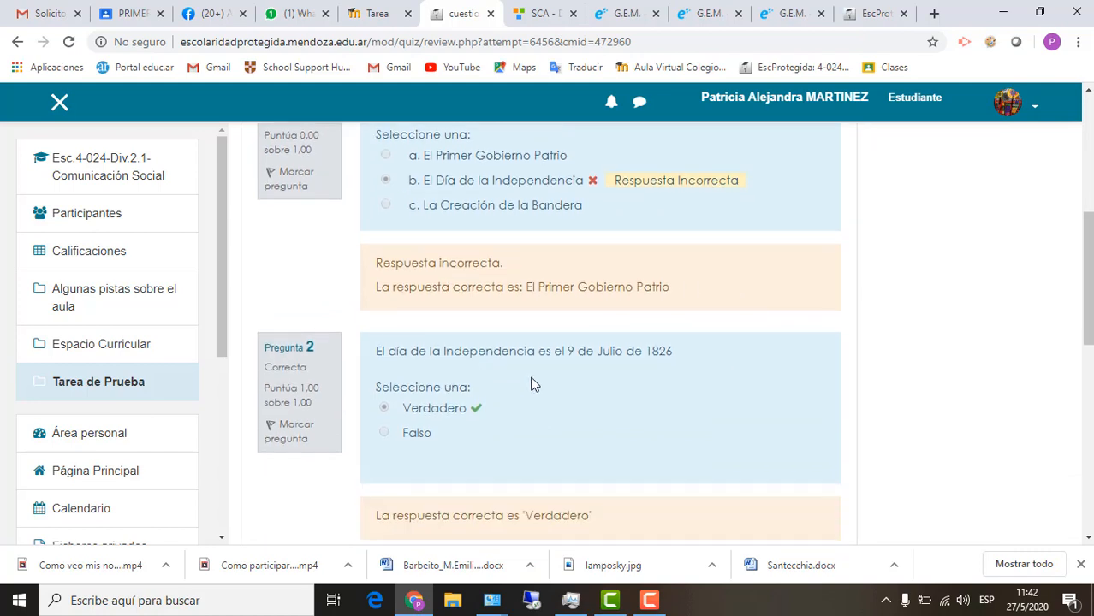
scroll(505, 428, "down", 2)
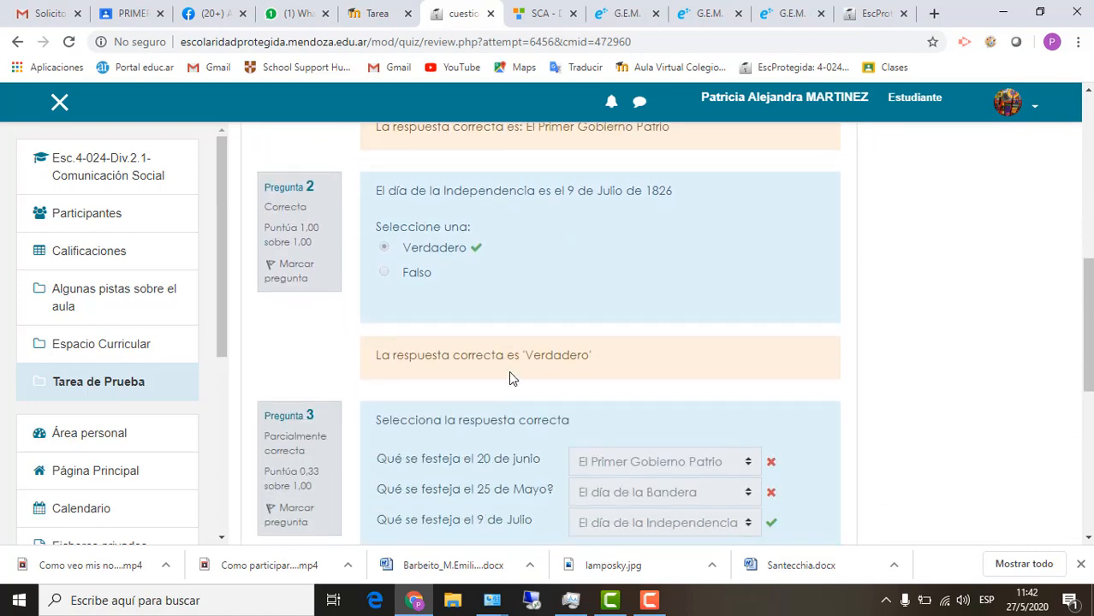
scroll(509, 379, "down", 1)
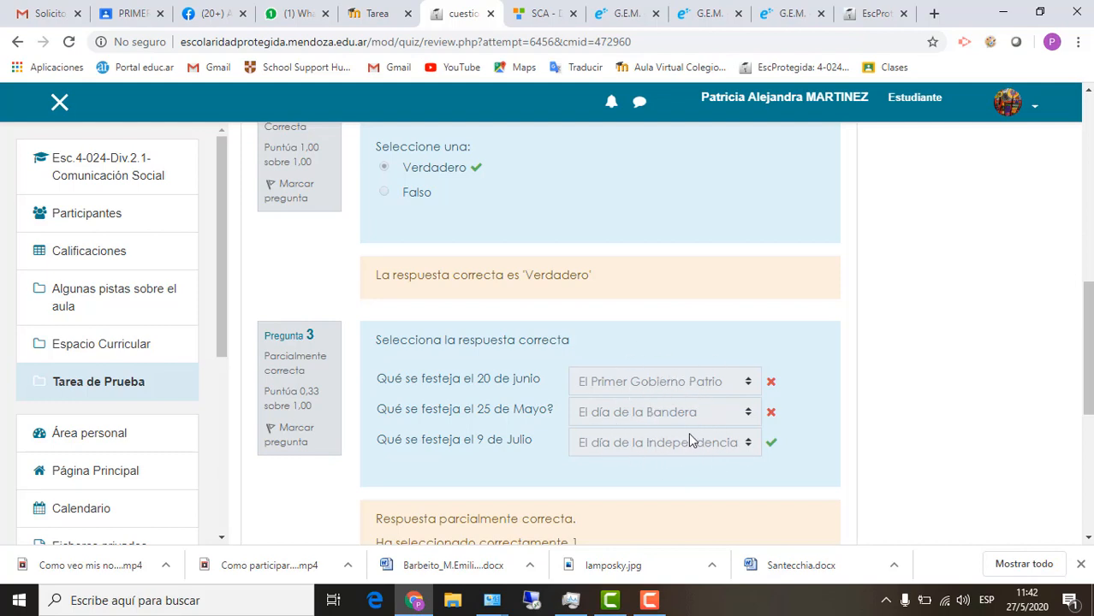
scroll(624, 415, "down", 1)
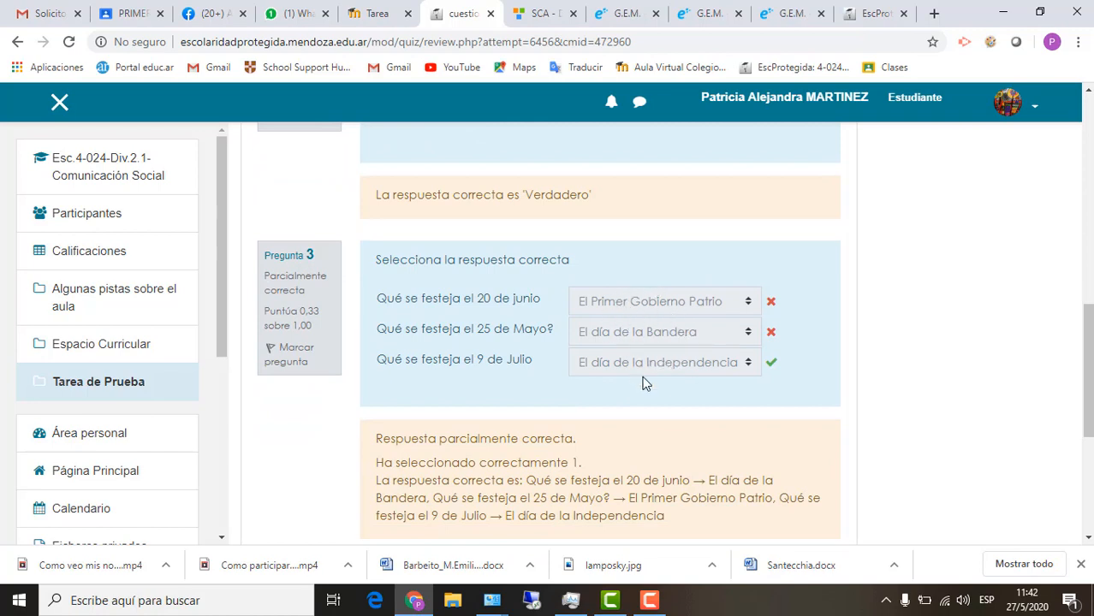
scroll(647, 366, "down", 1)
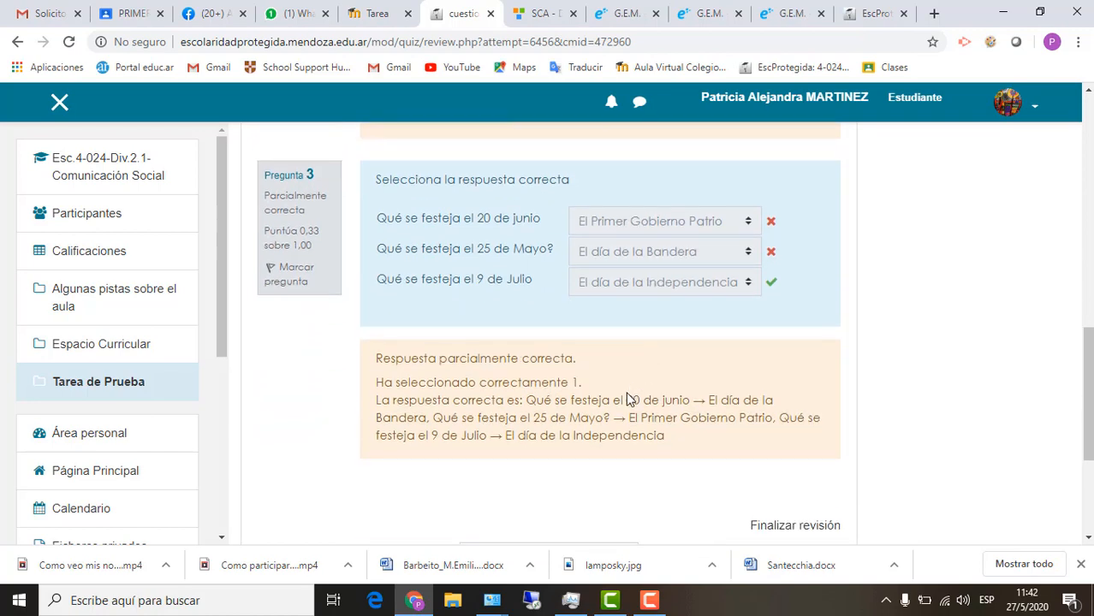
scroll(617, 447, "down", 1)
scroll(618, 447, "down", 1)
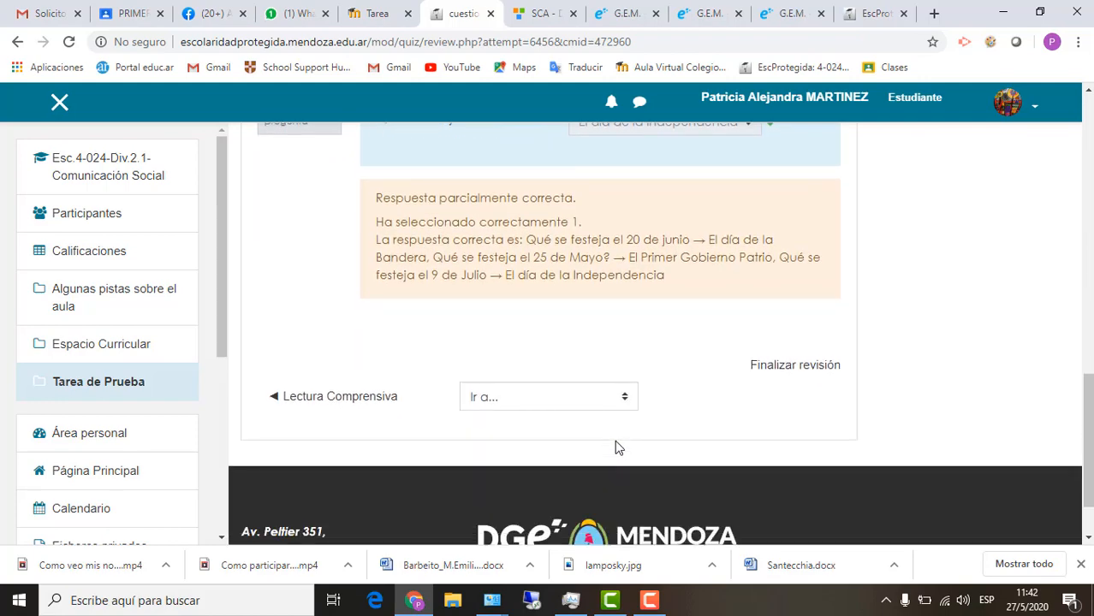
scroll(614, 440, "up", 15)
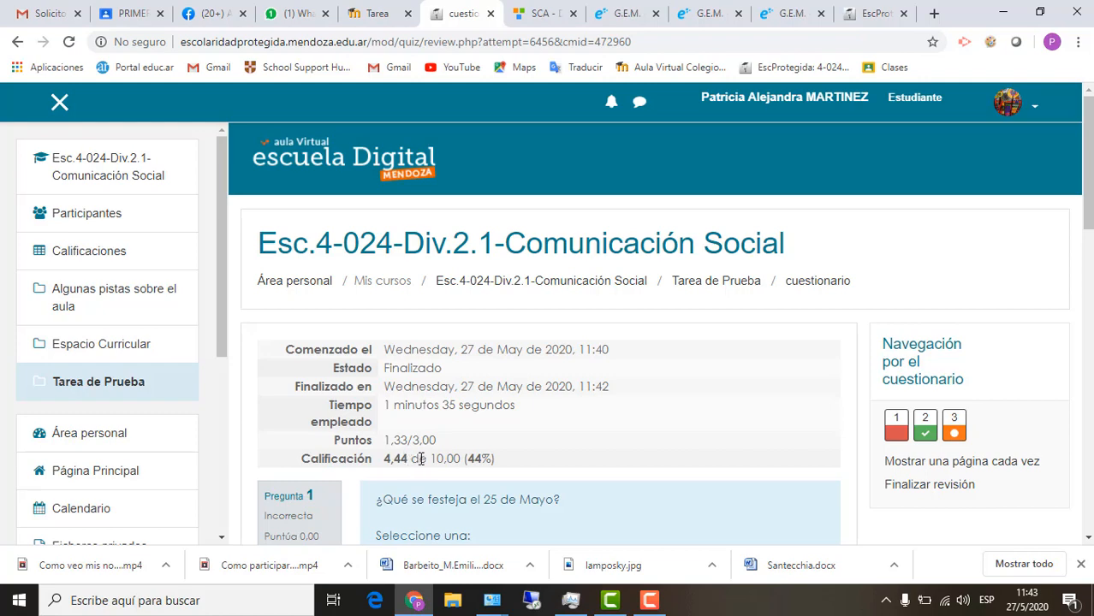
Finish the attempt review and check the summary of previous attempts on the quiz page.
scroll(523, 466, "down", 1)
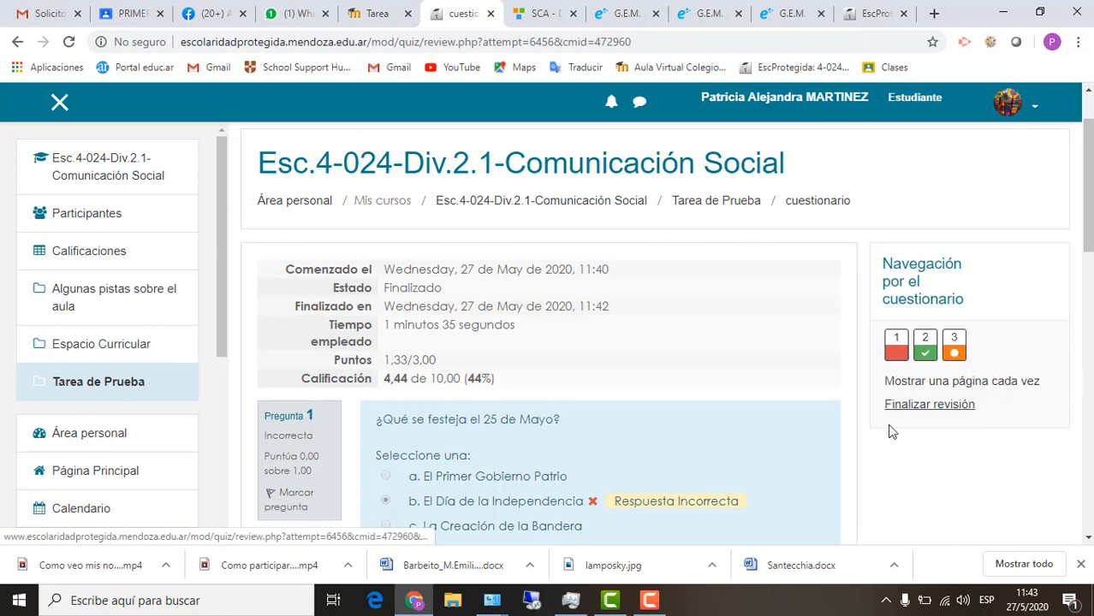
scroll(906, 411, "down", 1)
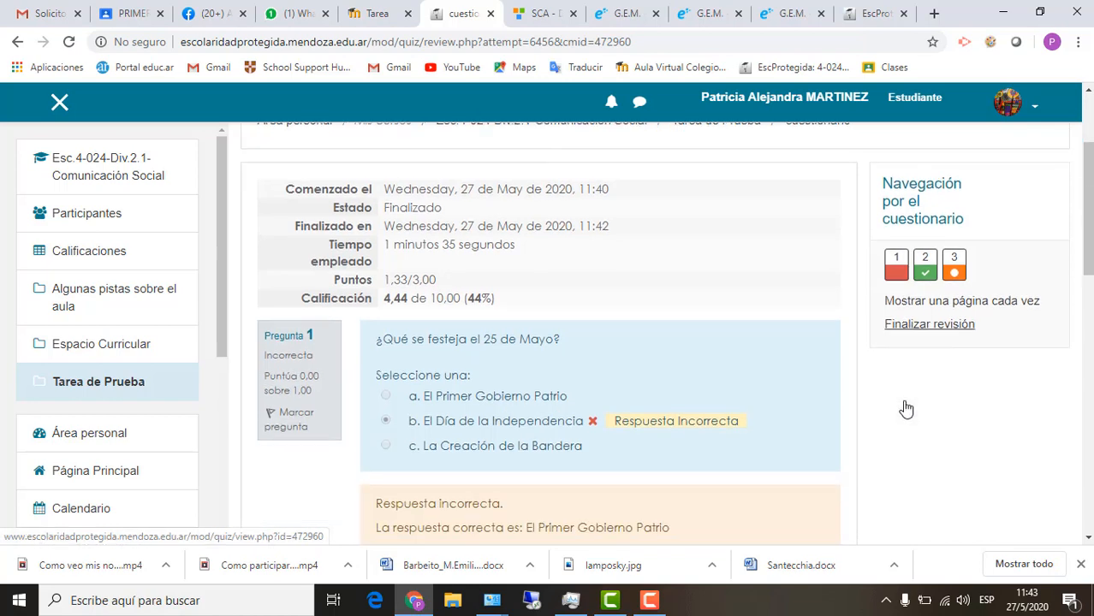
left_click(905, 327)
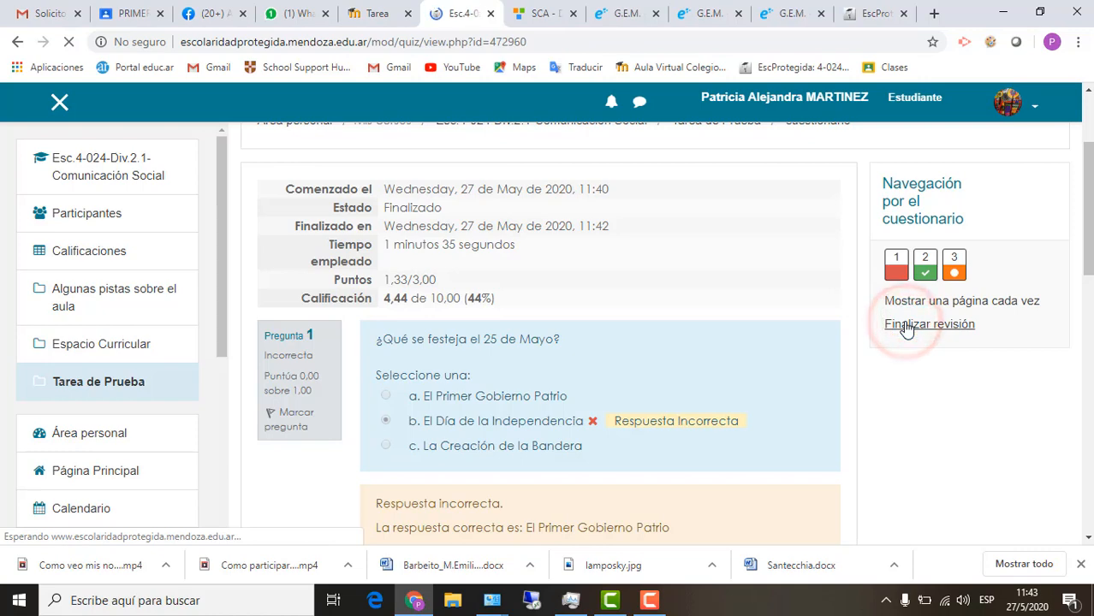
scroll(780, 360, "down", 2)
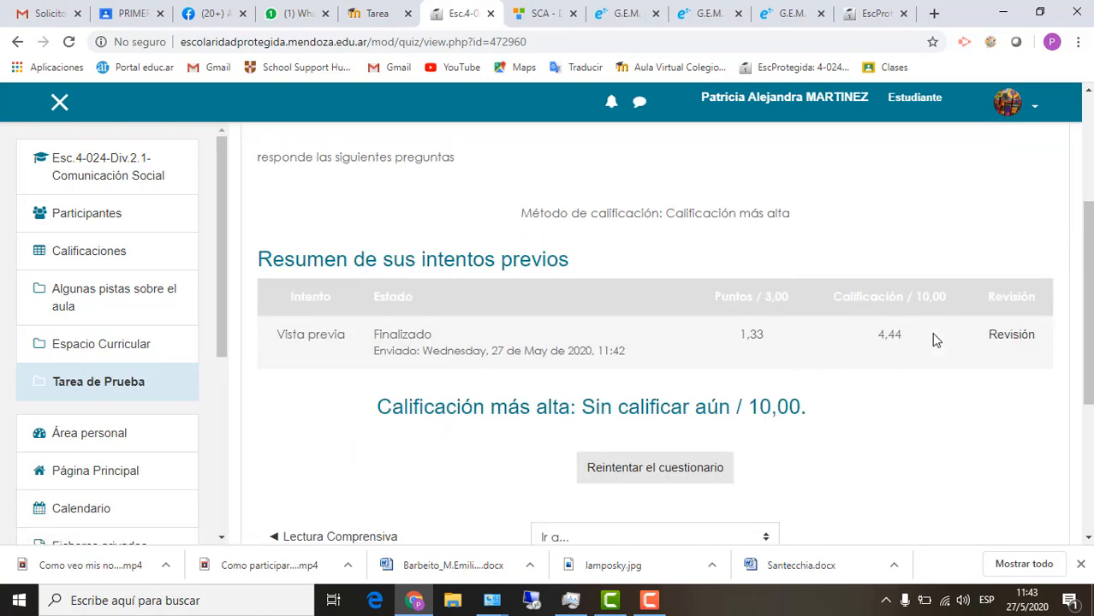
Leave the student view by returning to the normal role.
scroll(1015, 177, "up", 2)
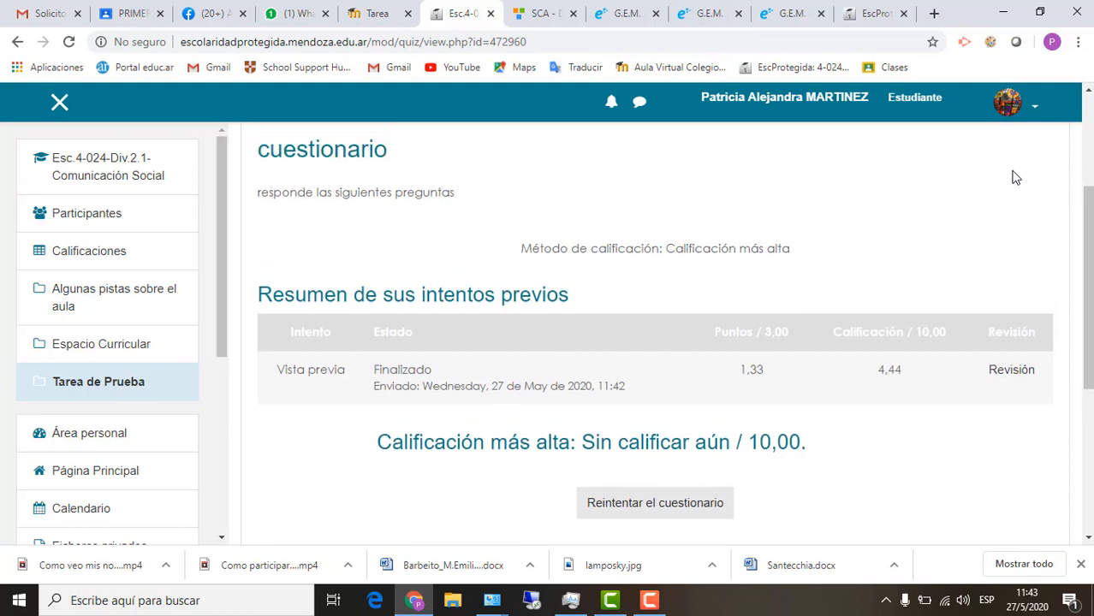
left_click(1030, 110)
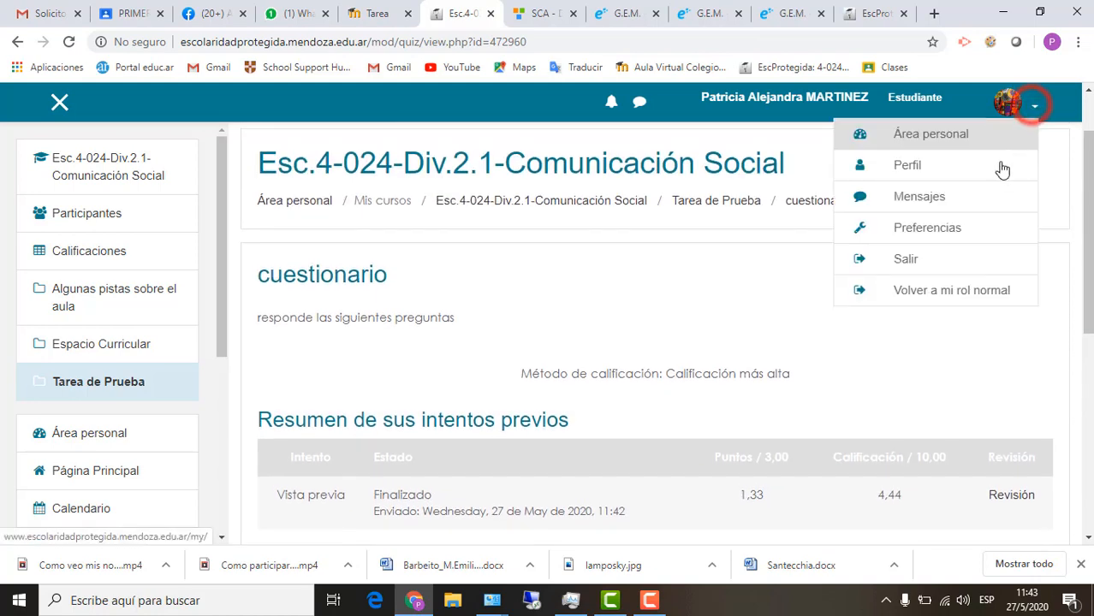
left_click(926, 291)
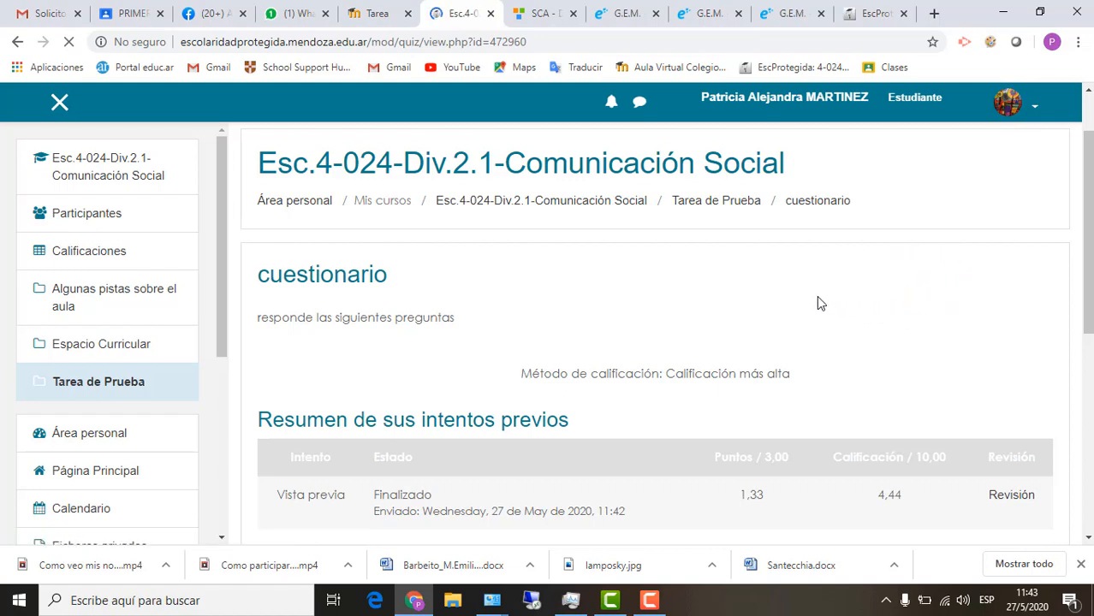
left_click(1093, 258)
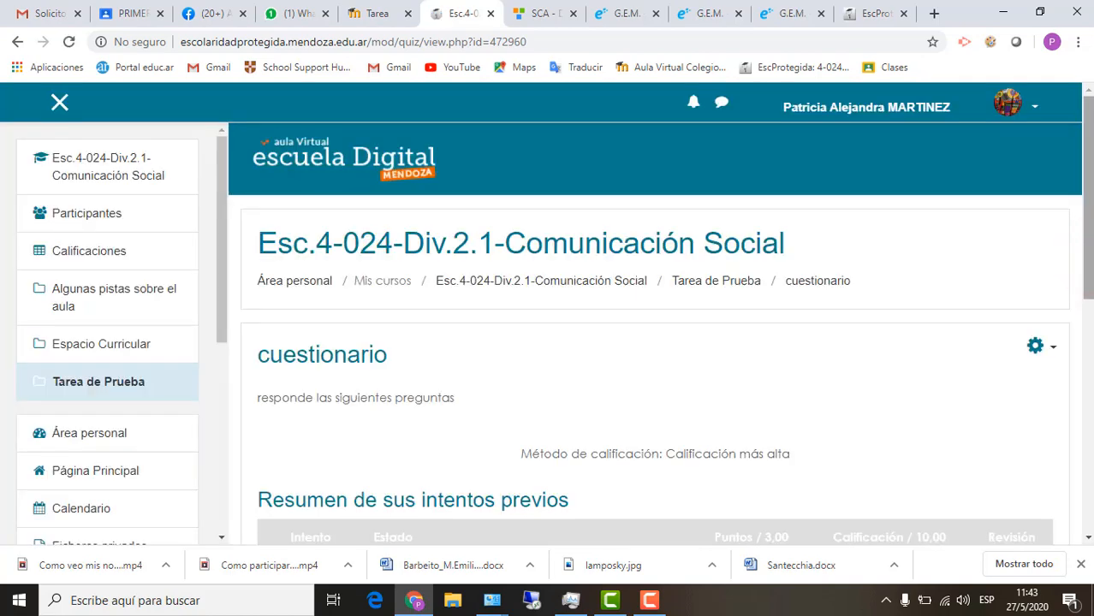
Open the review of the finished preview attempt in the normal role and examine the answers and feedback.
scroll(950, 298, "down", 3)
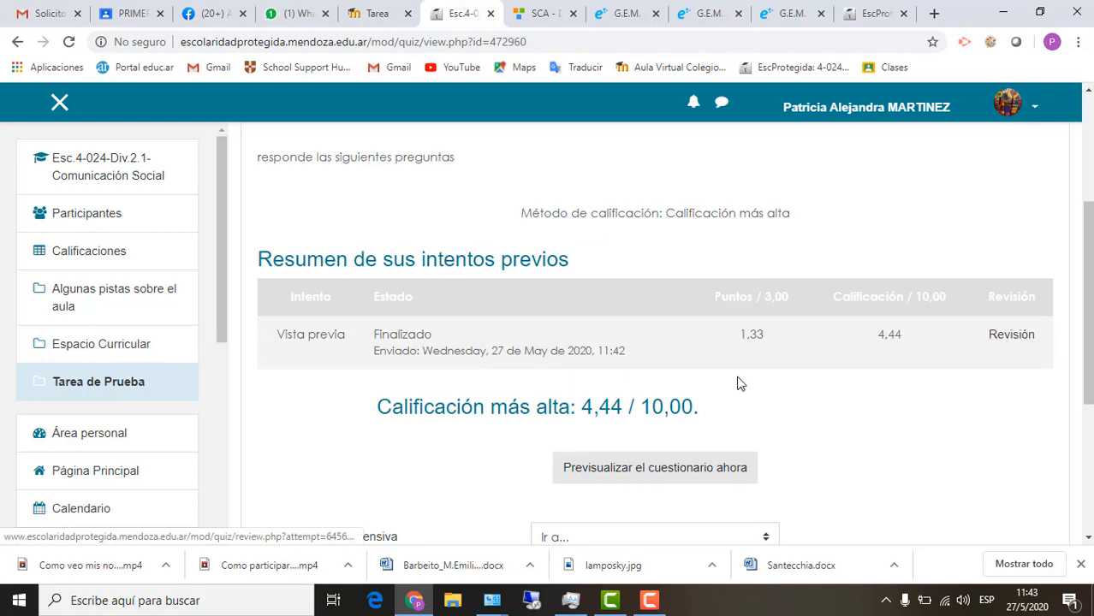
left_click(1004, 339)
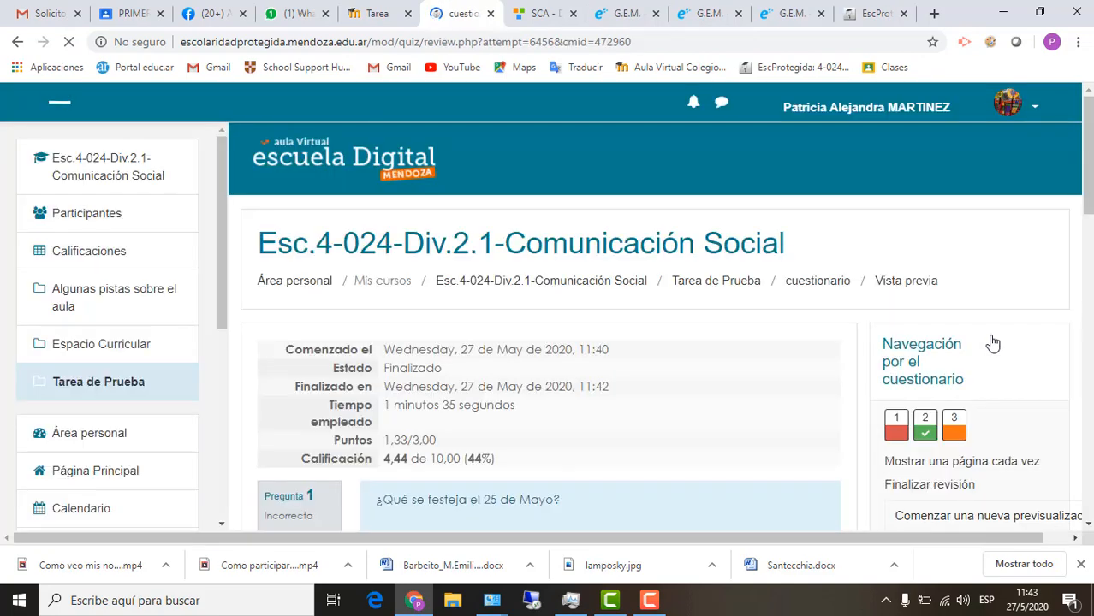
scroll(851, 315, "down", 9)
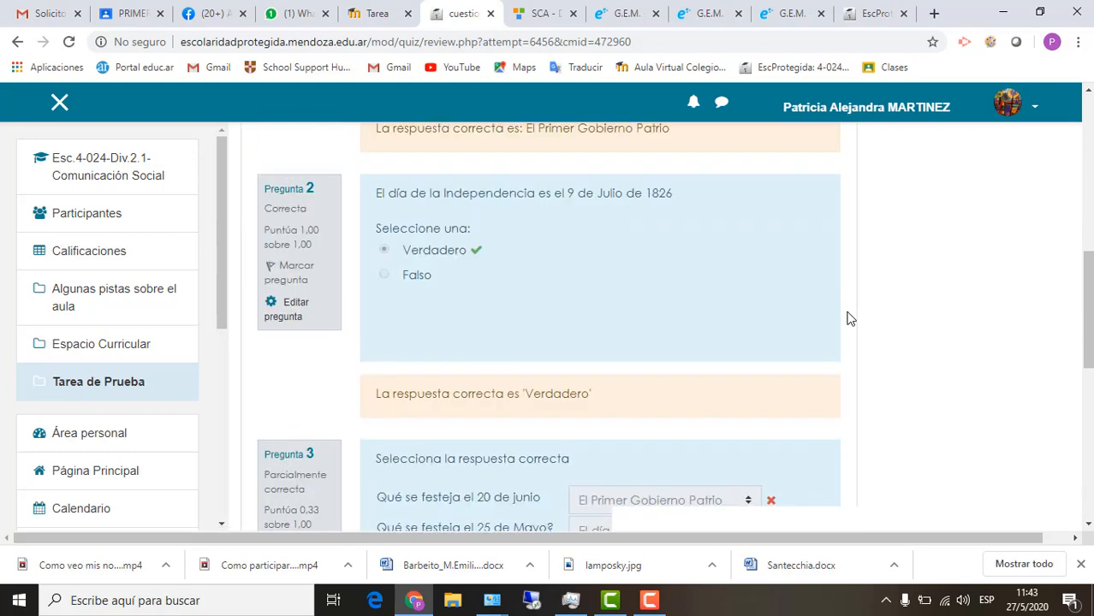
scroll(851, 319, "down", 5)
scroll(849, 316, "up", 5)
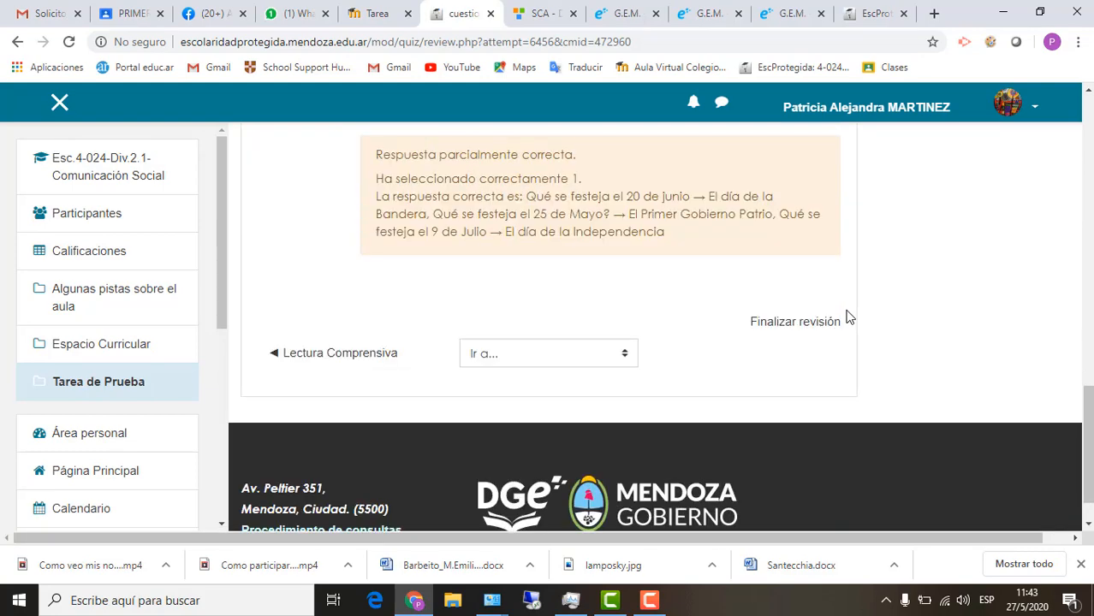
scroll(849, 317, "up", 10)
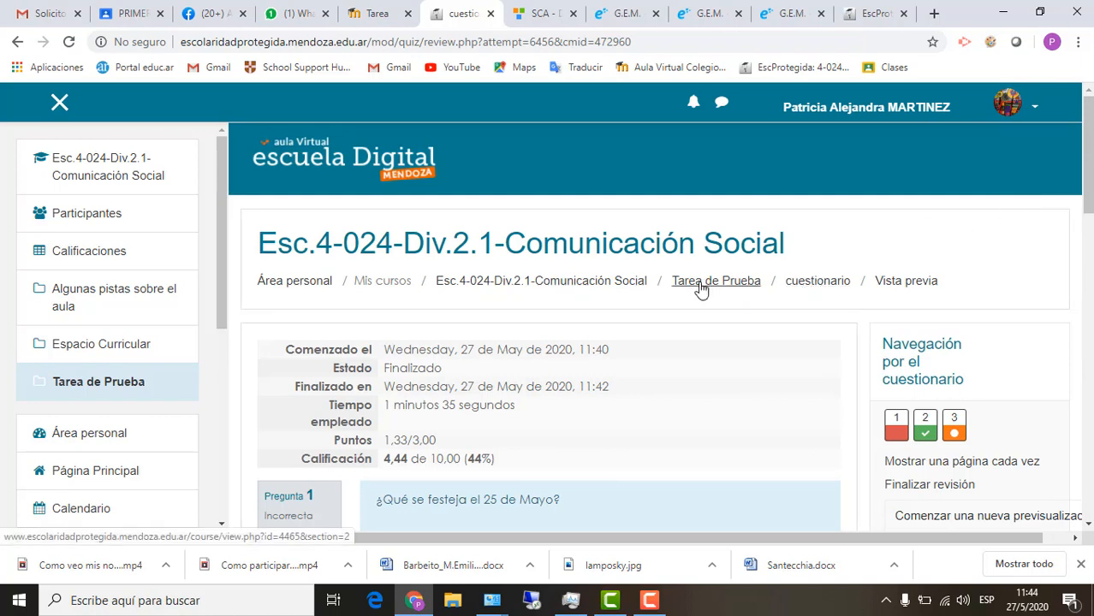
Return to the Tarea de Prueba section and look over its listed activities.
left_click(745, 287)
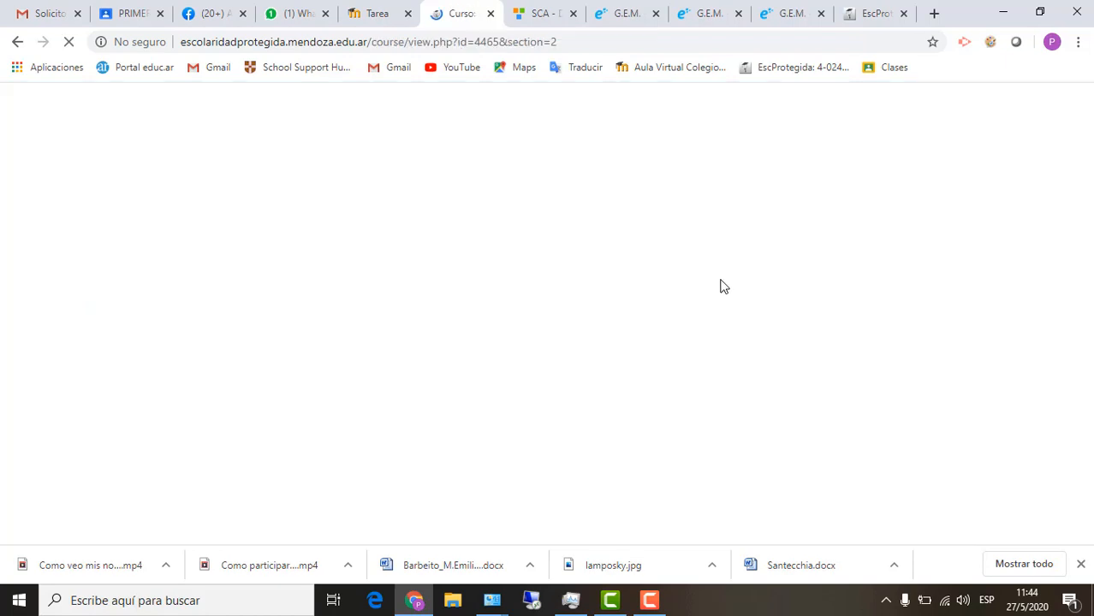
scroll(707, 292, "down", 2)
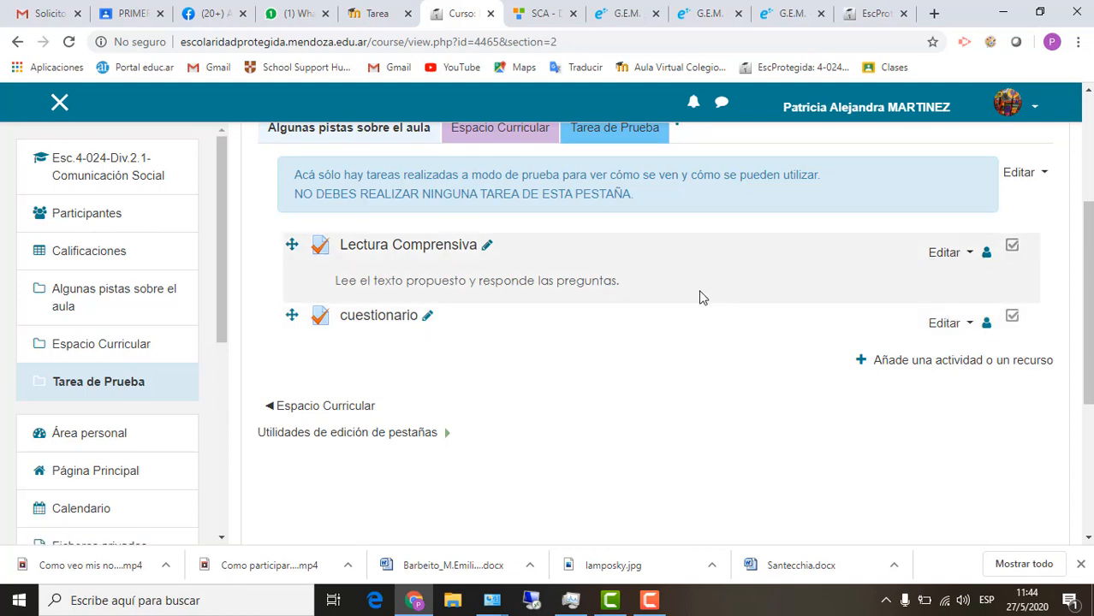
scroll(656, 298, "up", 2)
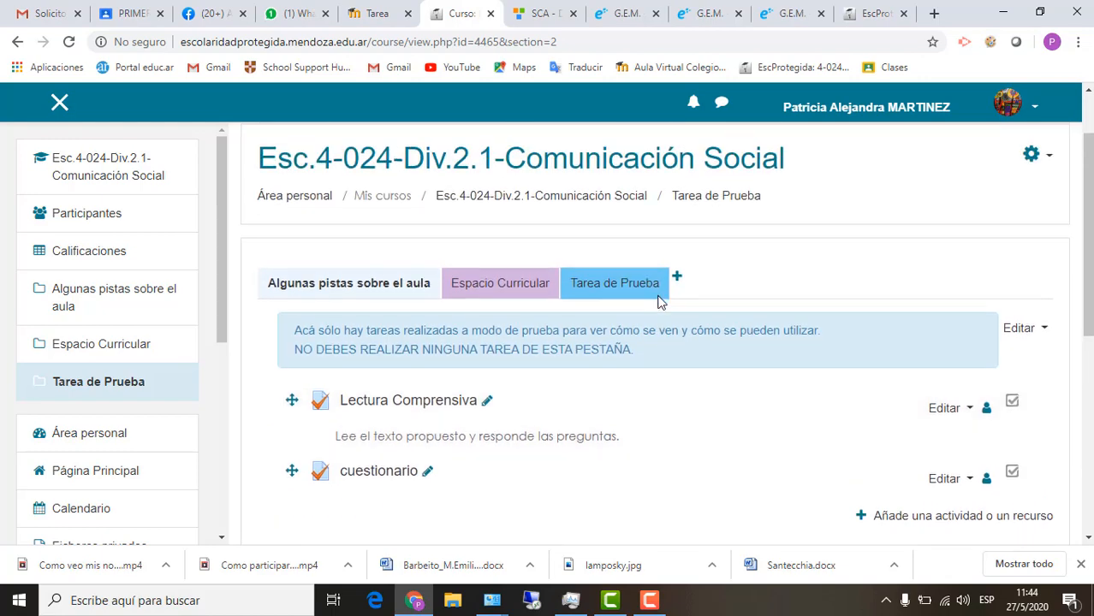
scroll(659, 306, "down", 2)
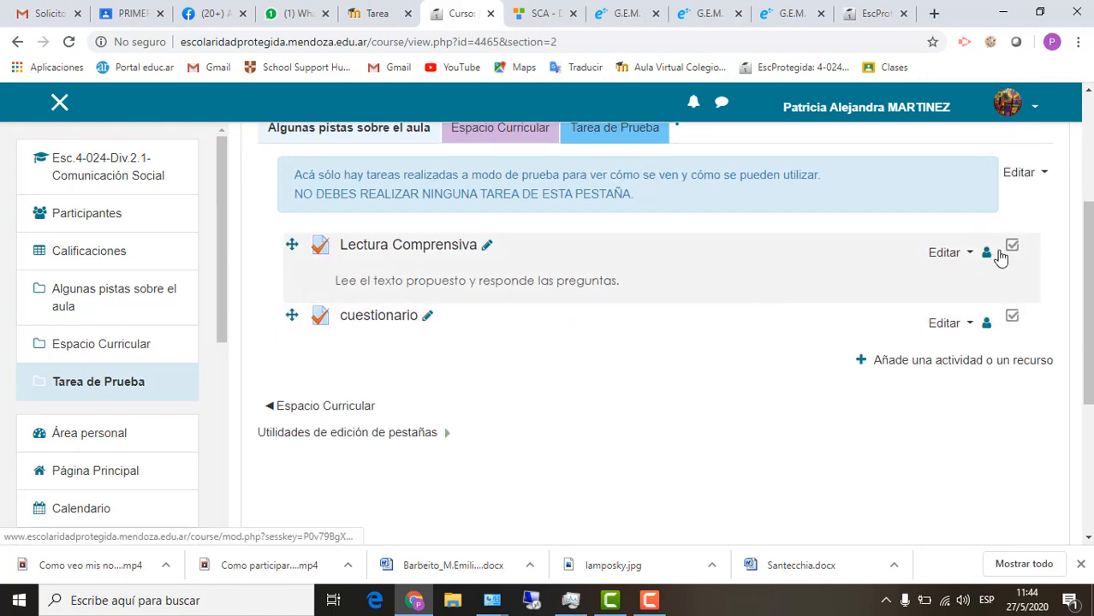